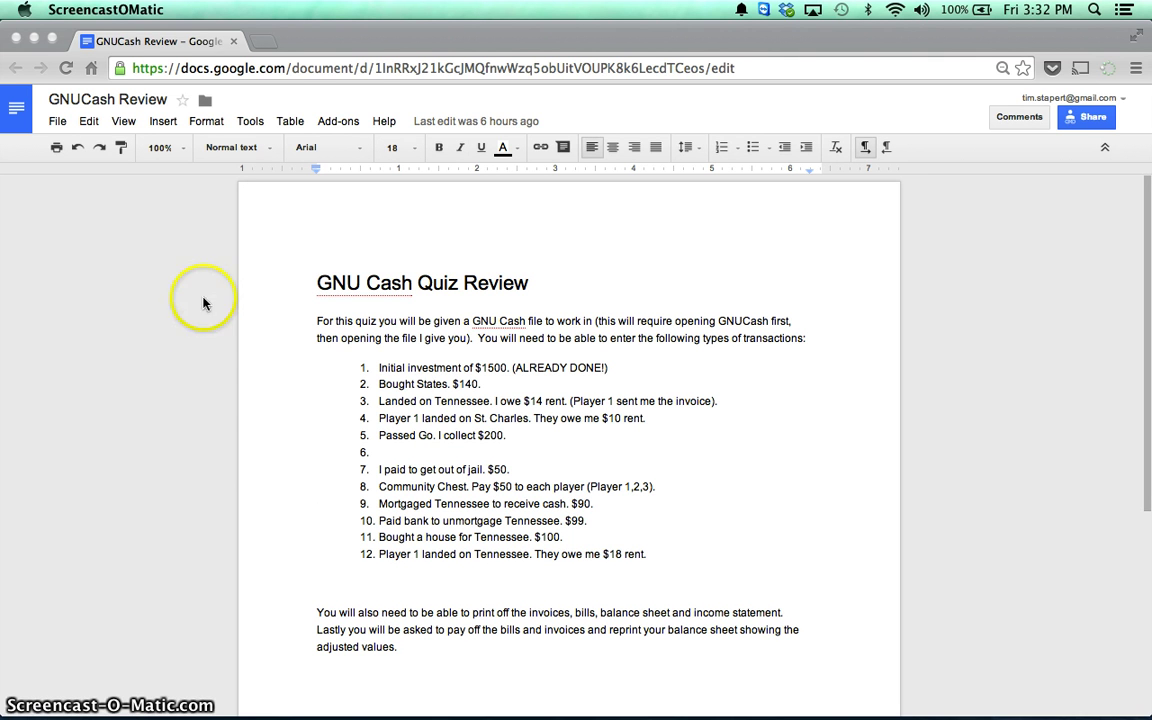
Step: Review the quiz document and highlight the Passed Go item
left_click(385, 40)
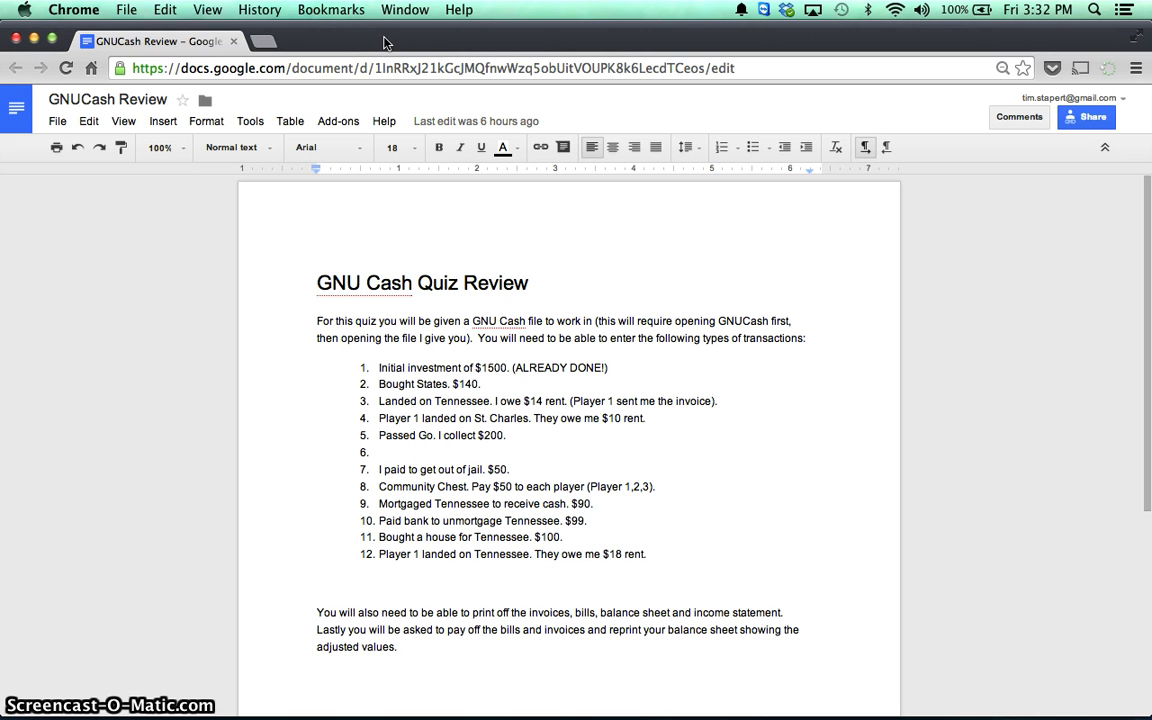
left_click(357, 318)
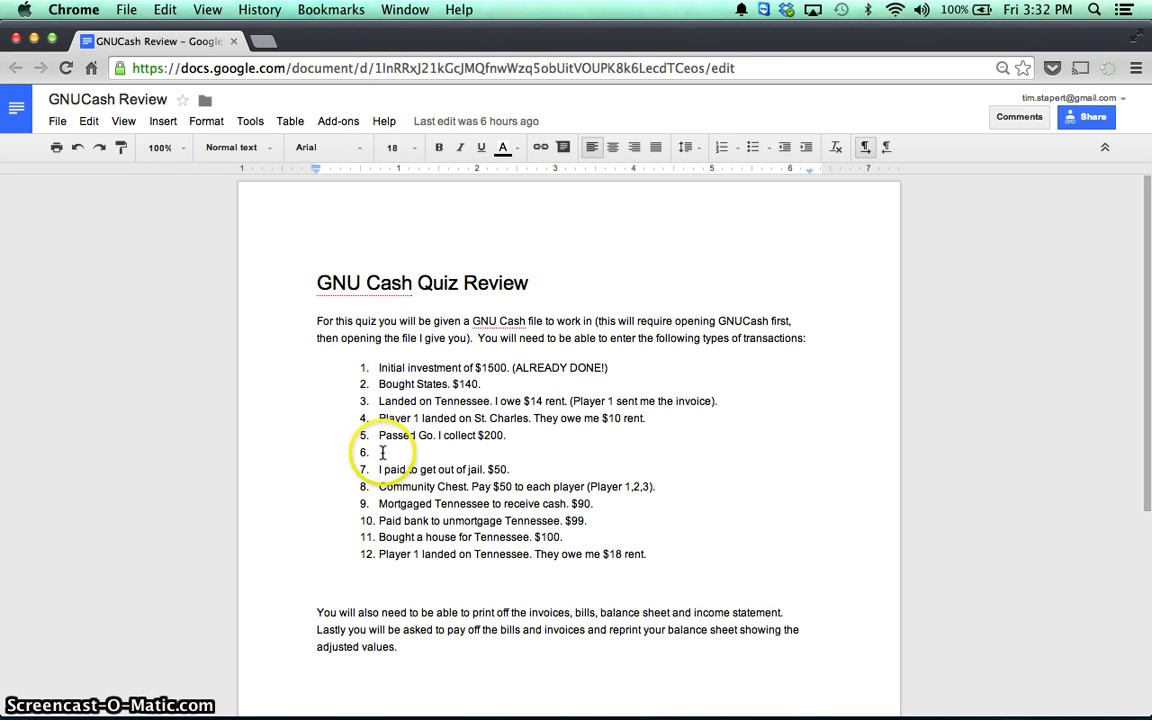
mouse_move(382, 452)
left_mouse_down()
mouse_move(555, 452)
mouse_move(382, 452)
left_mouse_up()
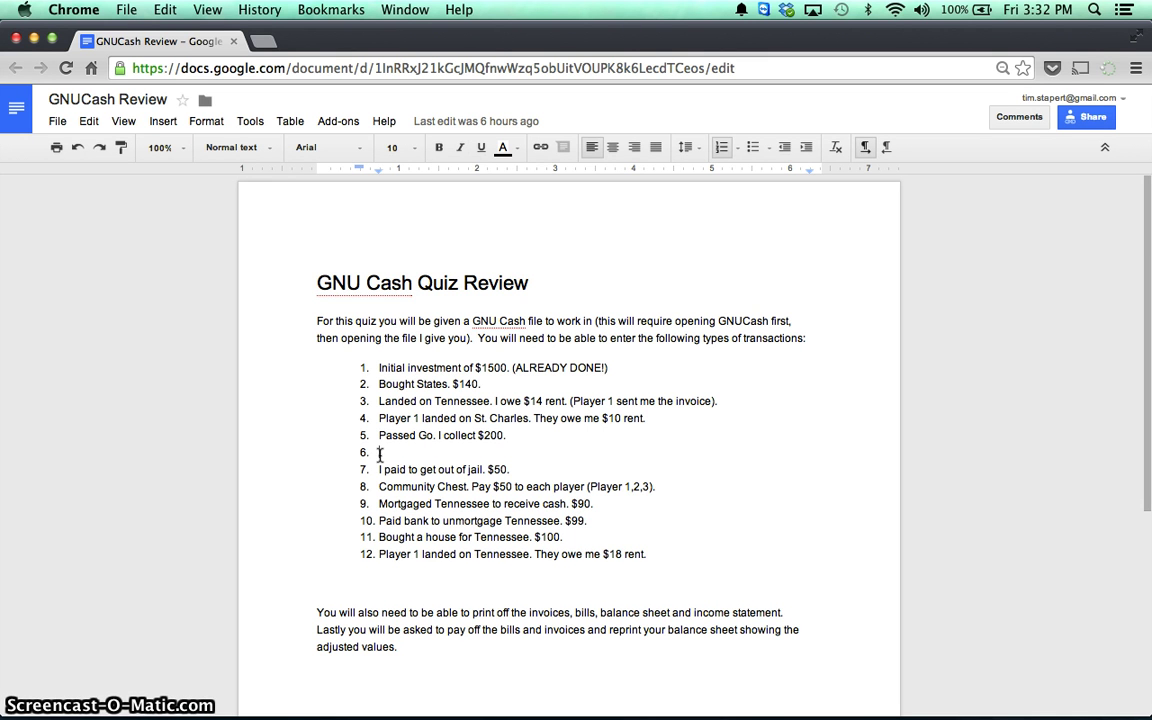
mouse_move(385, 705)
Step: Bring up GnuCash's Monopoly 8th account tree showing Cash and Owner Capital at $1,500.00
key("super+Tab")
key("super+Tab")
key("super+Tab")
key("super+Tab")
key("super+Tab")
key("super+Tab")
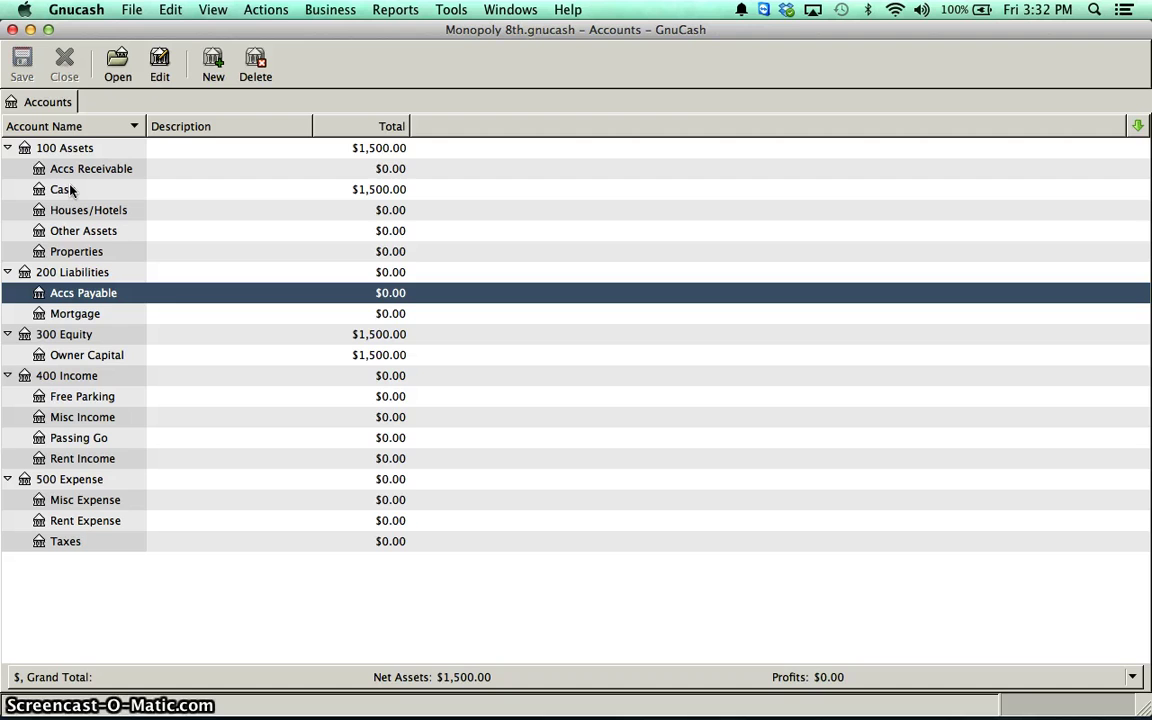
key("super+Tab")
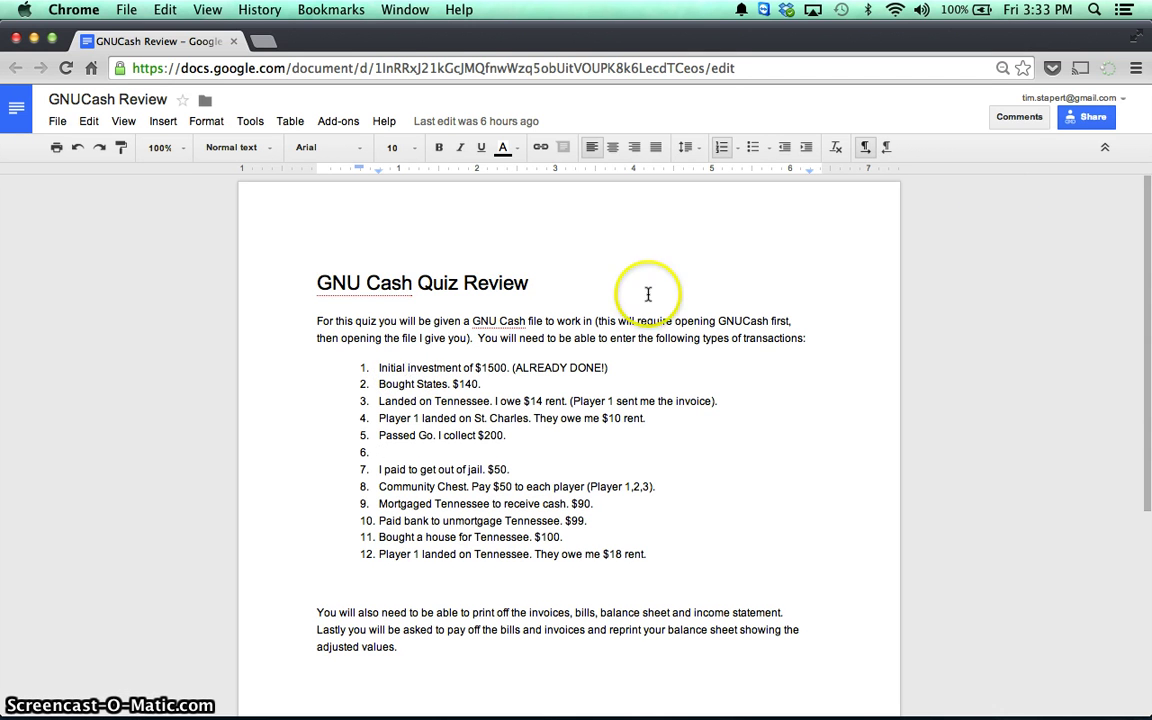
key("super+Tab")
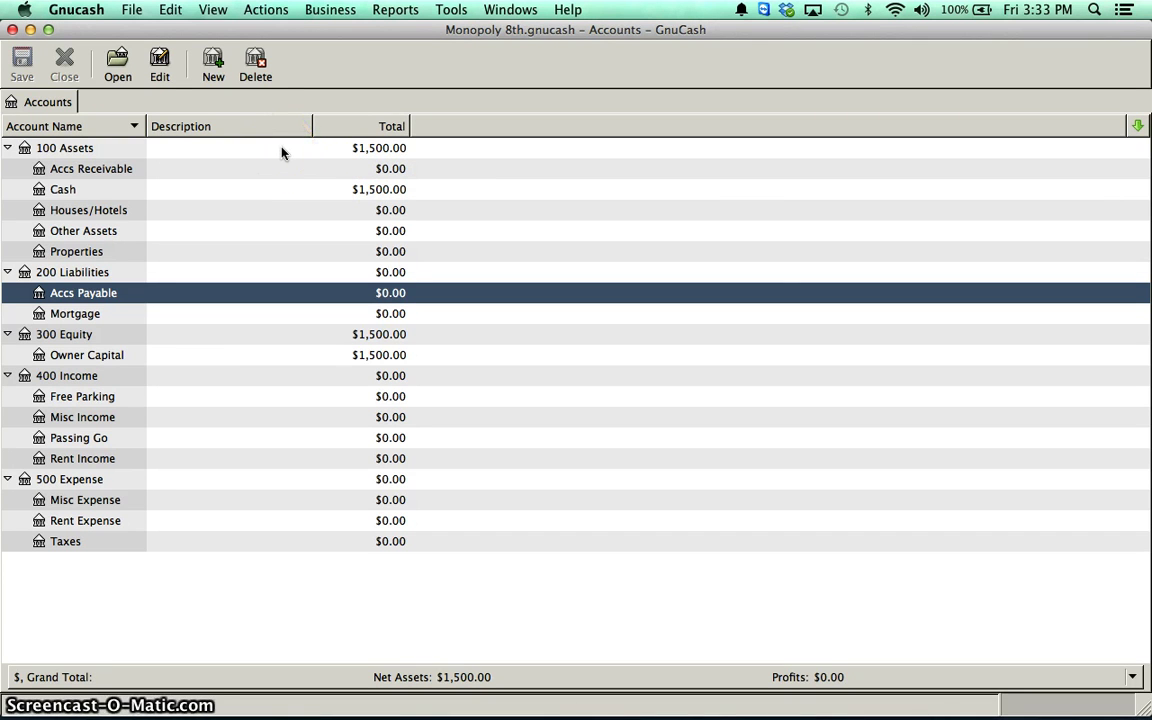
left_click(131, 9)
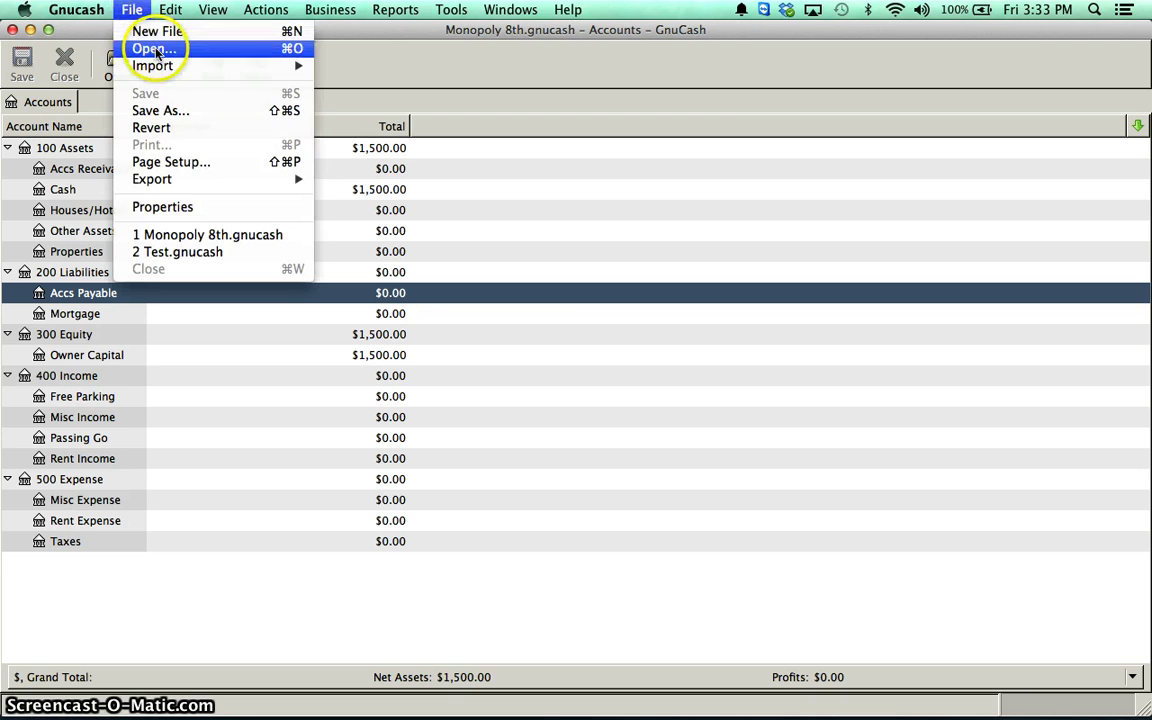
left_click(155, 51)
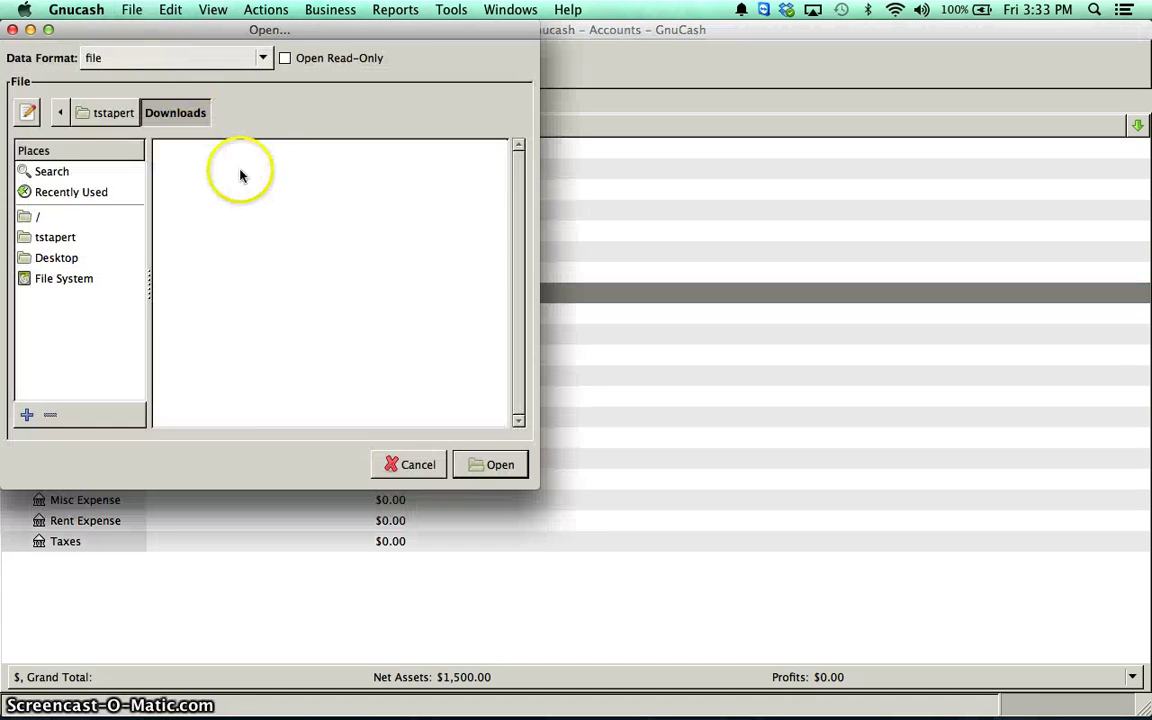
left_click(63, 237)
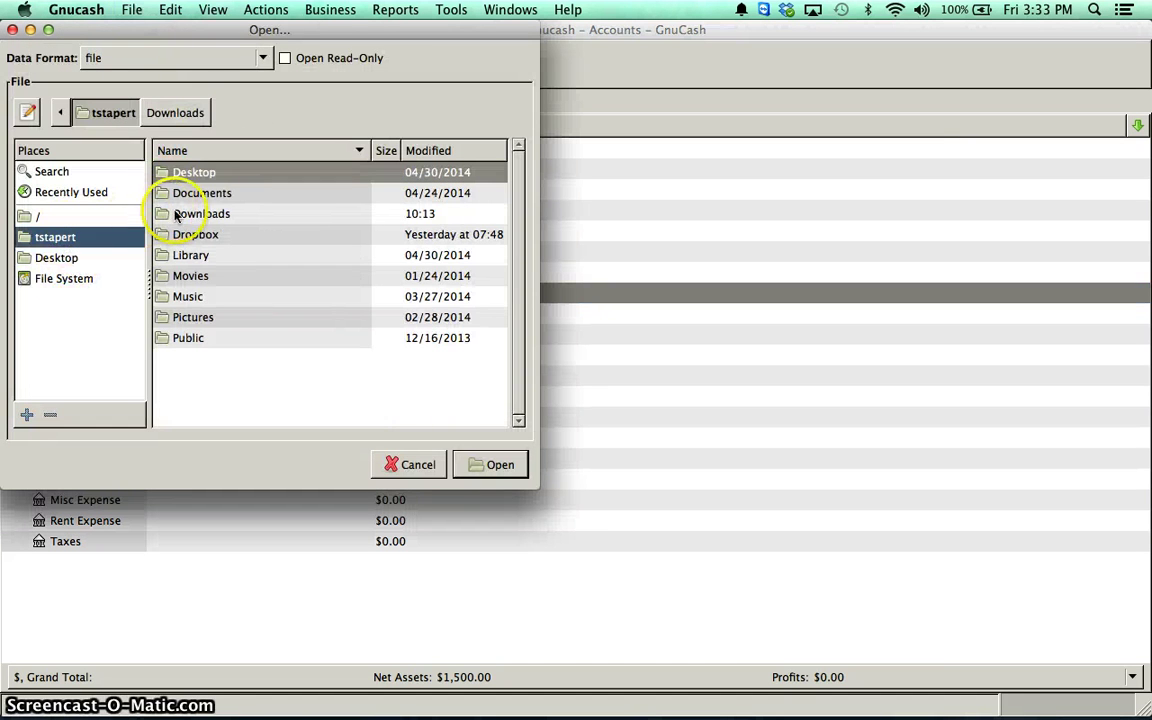
left_click(210, 215)
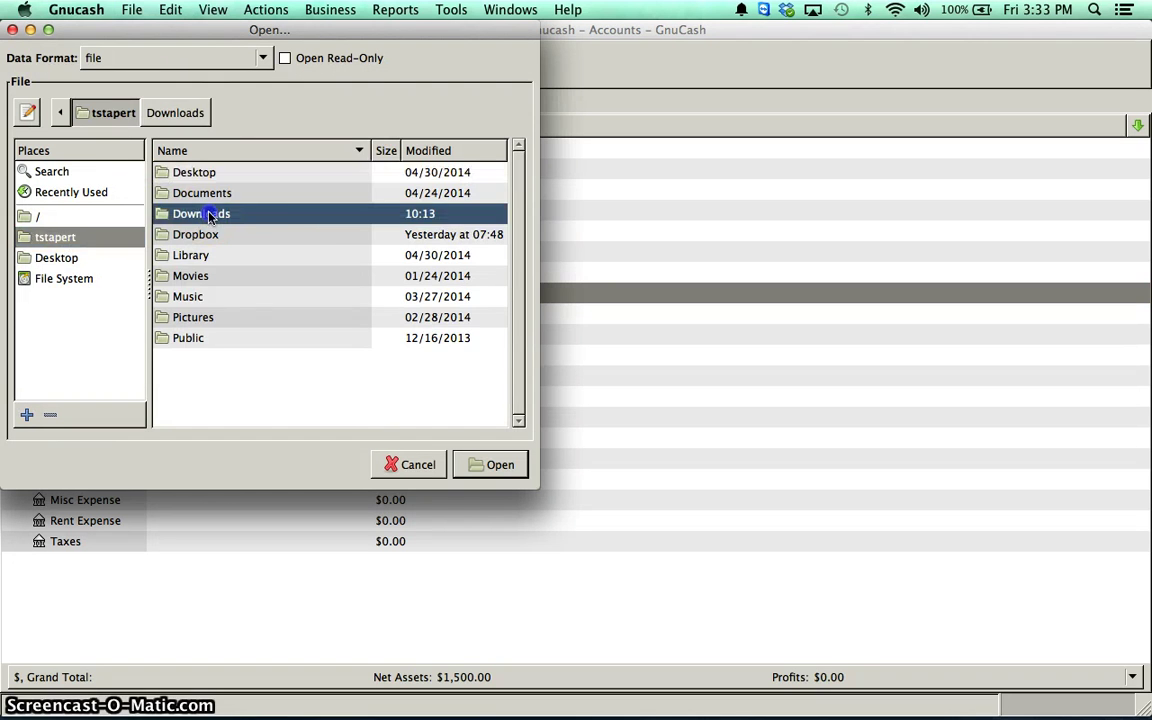
double_click(210, 215)
scroll(212, 295, "down", 5)
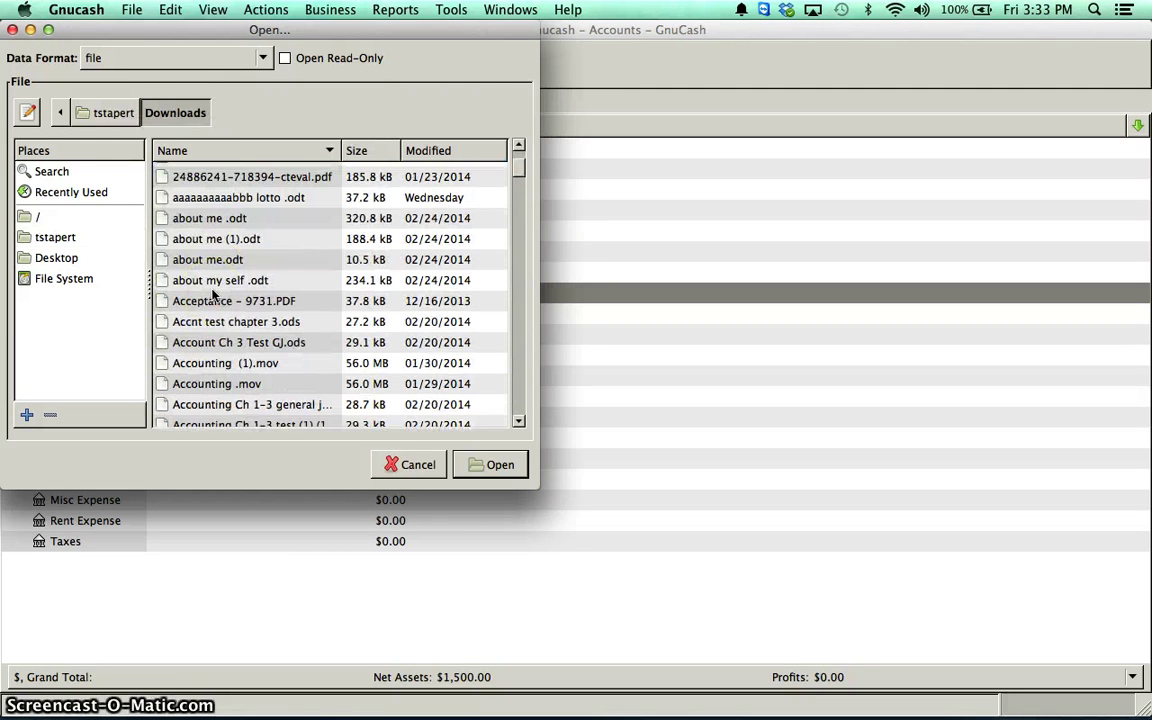
left_click(410, 464)
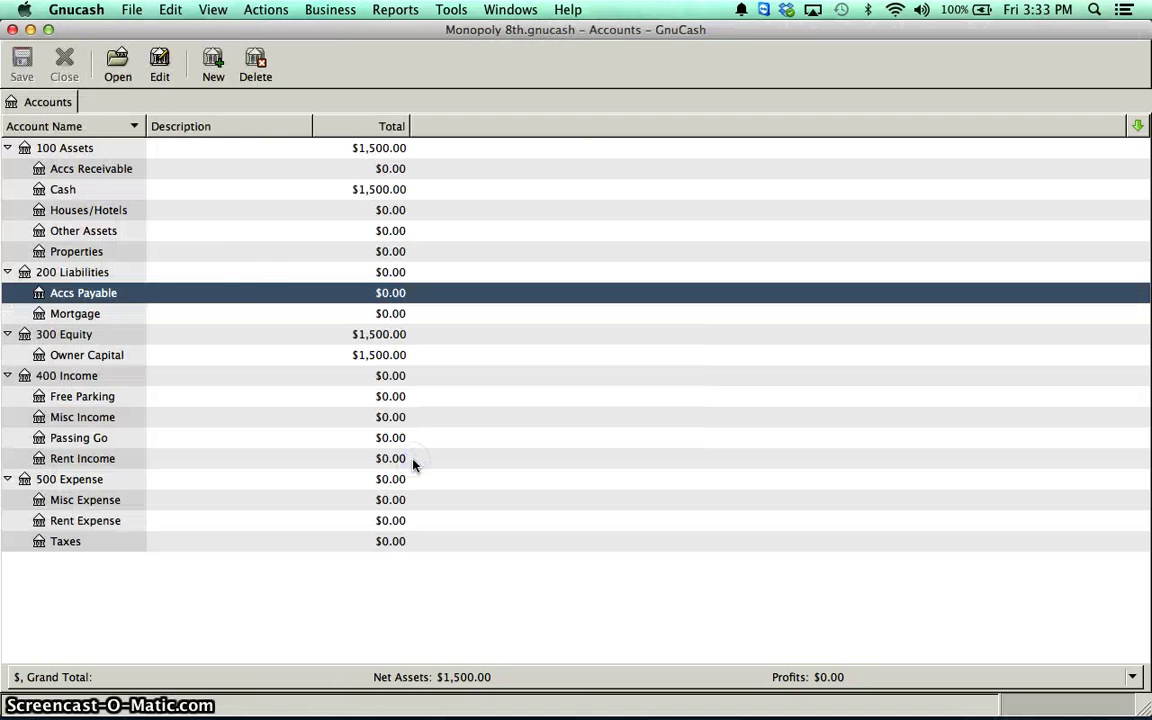
left_click(128, 148)
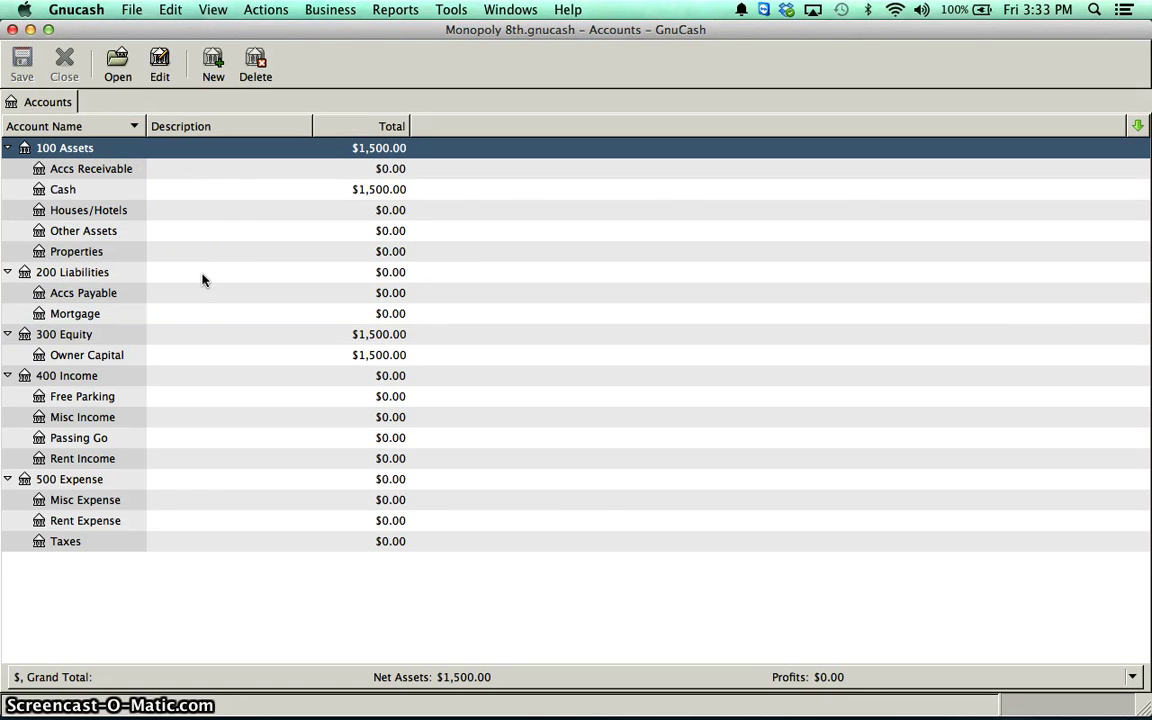
key("super+Tab")
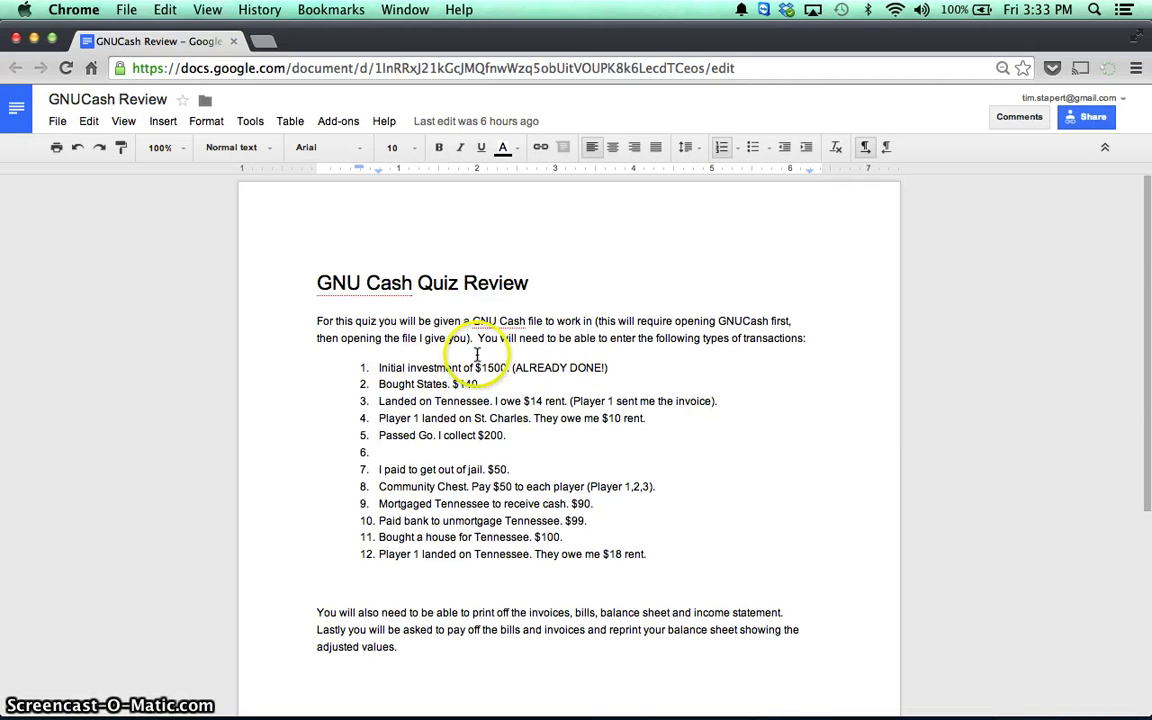
mouse_move(383, 367)
left_mouse_down()
mouse_move(488, 367)
mouse_move(535, 338)
mouse_move(607, 367)
mouse_move(450, 367)
mouse_move(481, 384)
mouse_move(383, 375)
mouse_move(379, 385)
left_mouse_up()
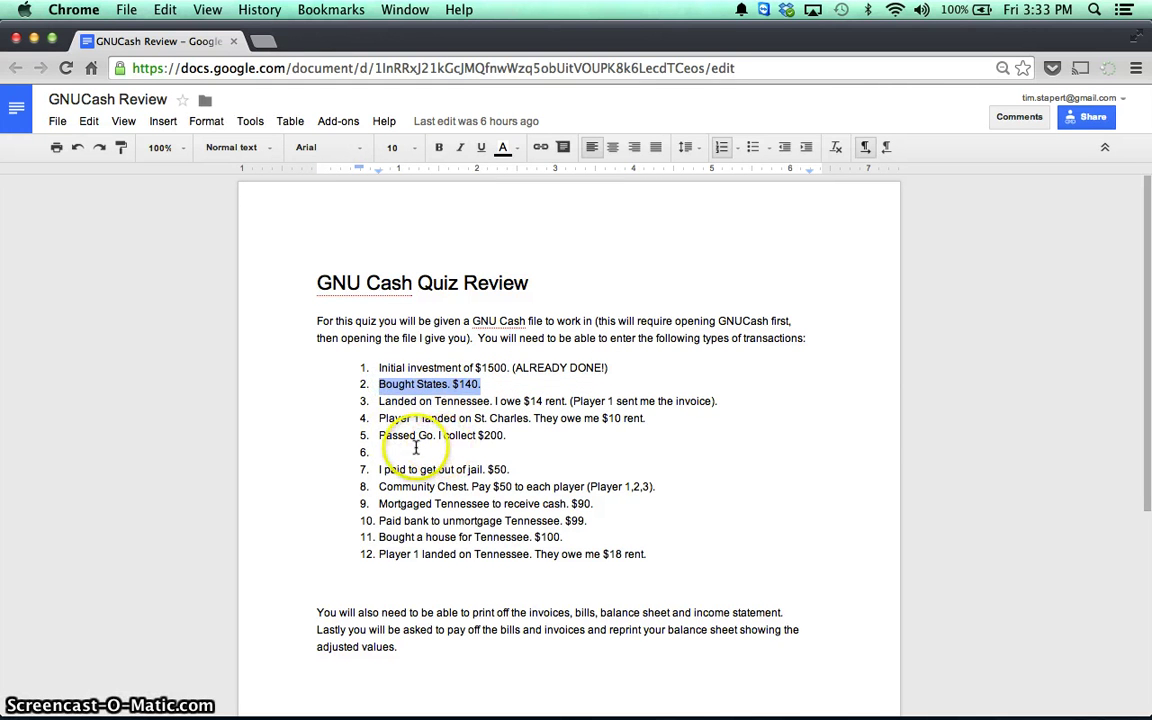
key("super+Tab")
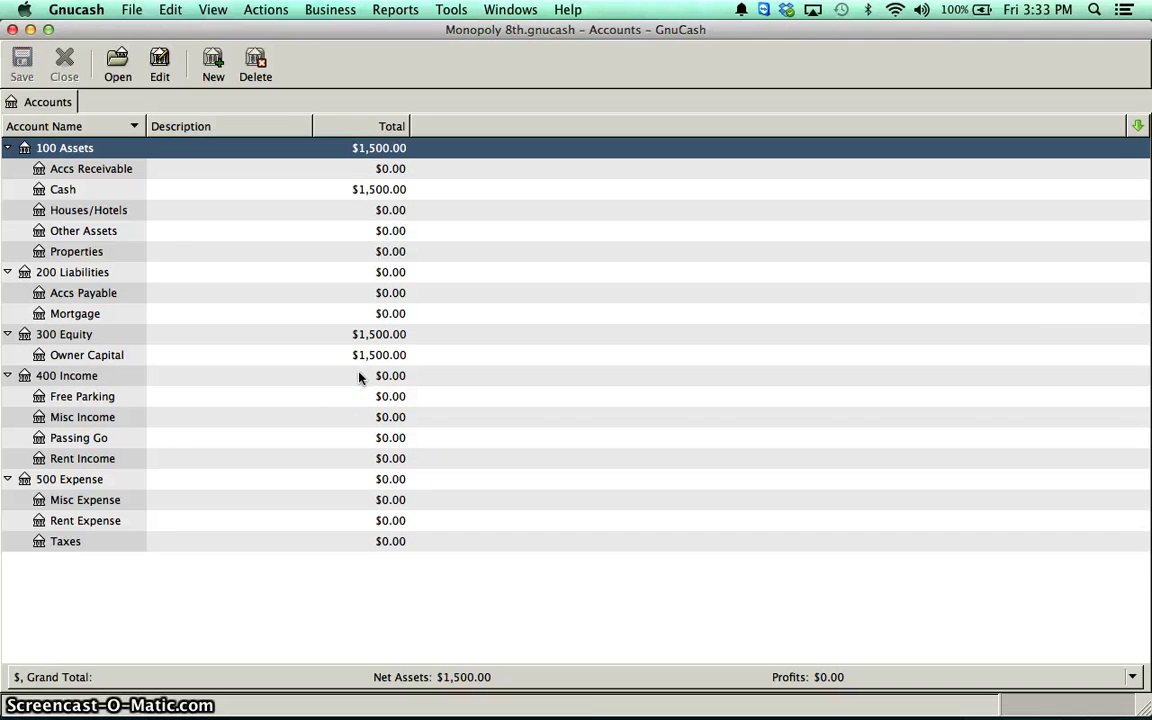
left_click(88, 190)
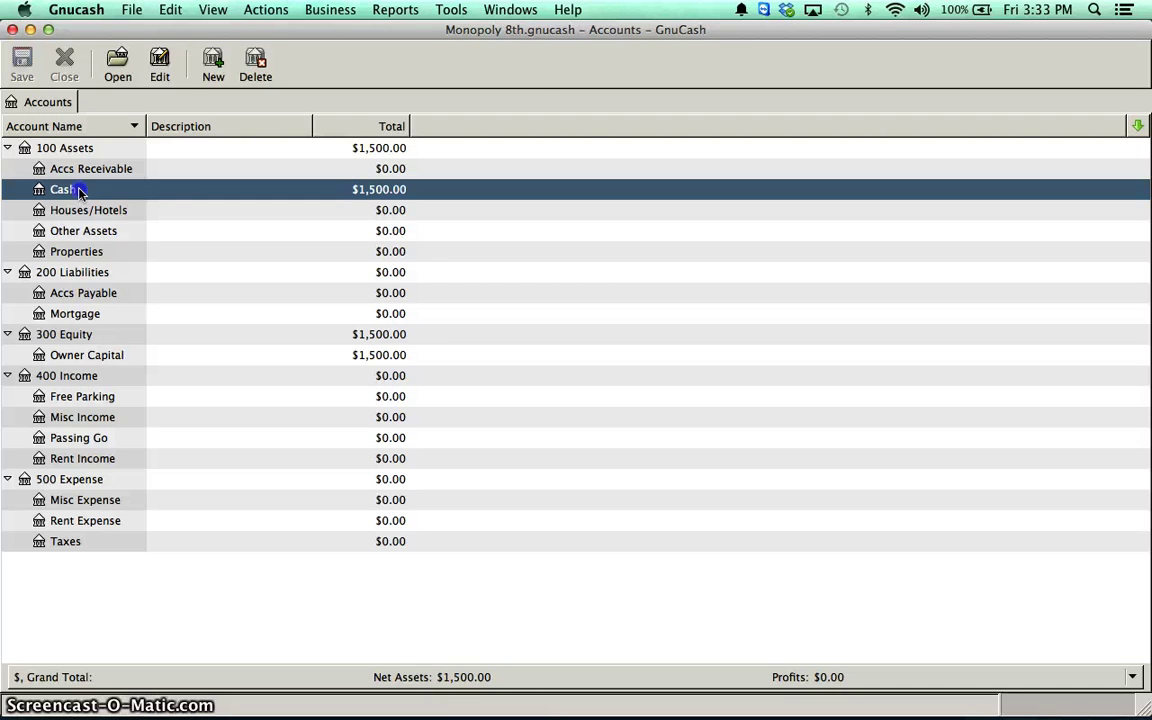
Step: Record 'Bought States' in the Cash register as a 140.00 spend to 100 Assets:Properties
double_click(80, 190)
left_click(192, 162)
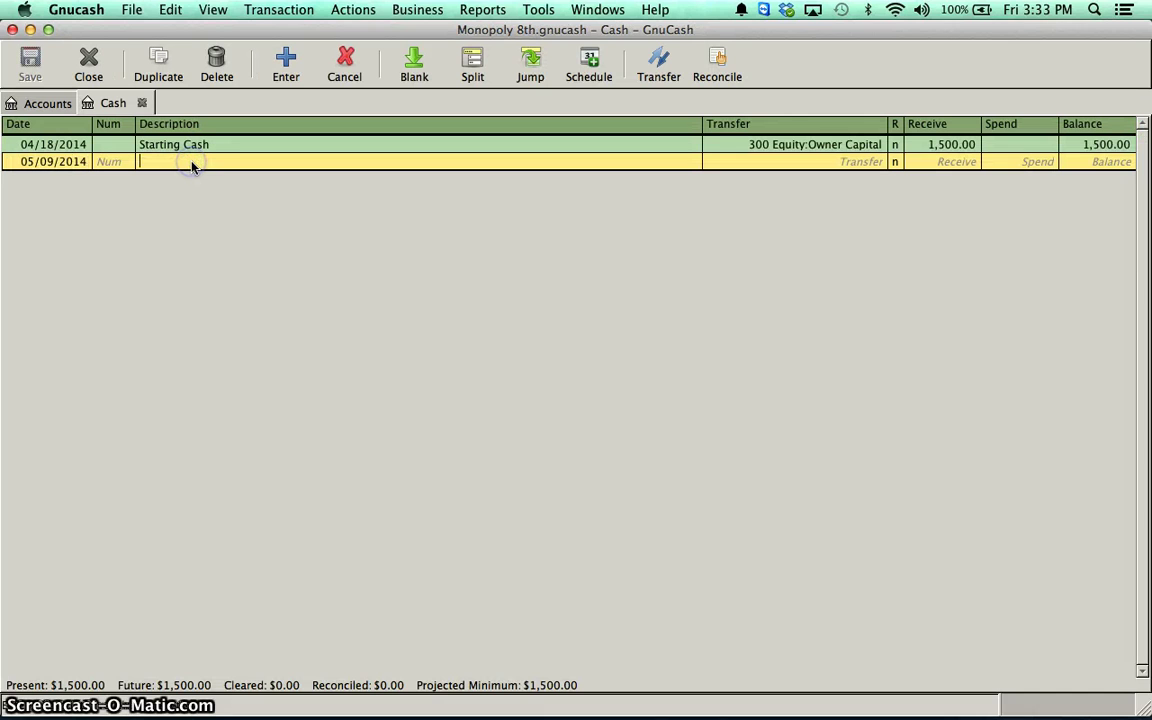
type("Bought States")
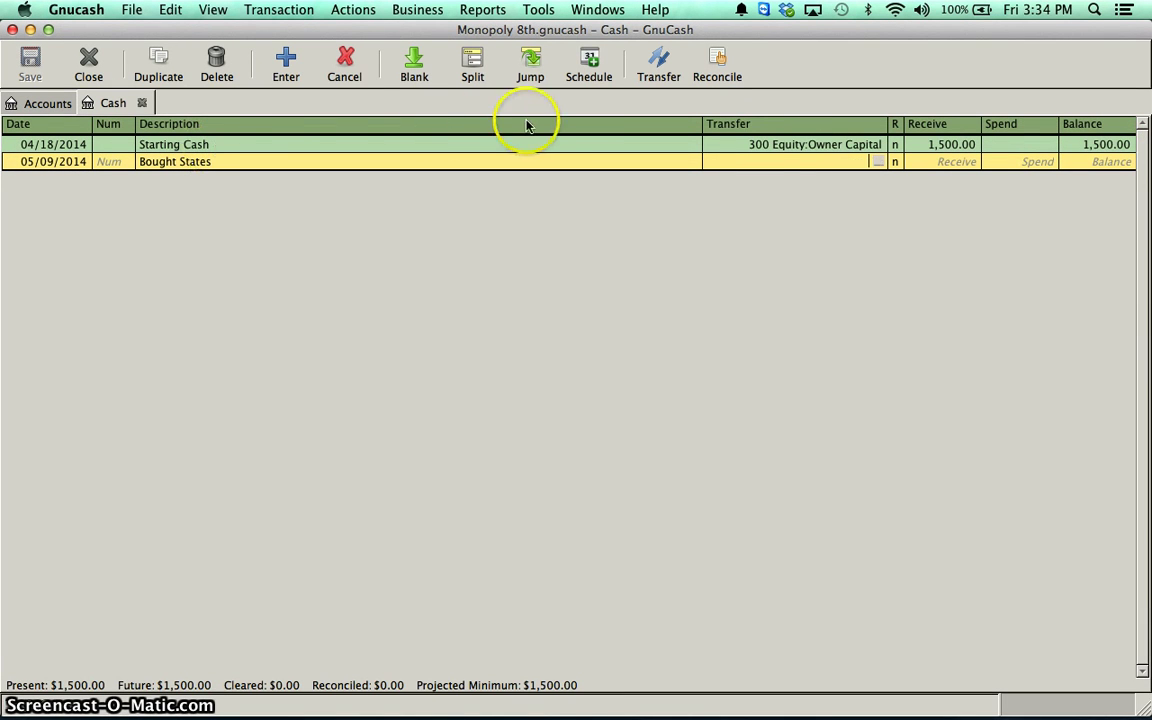
left_click(879, 163)
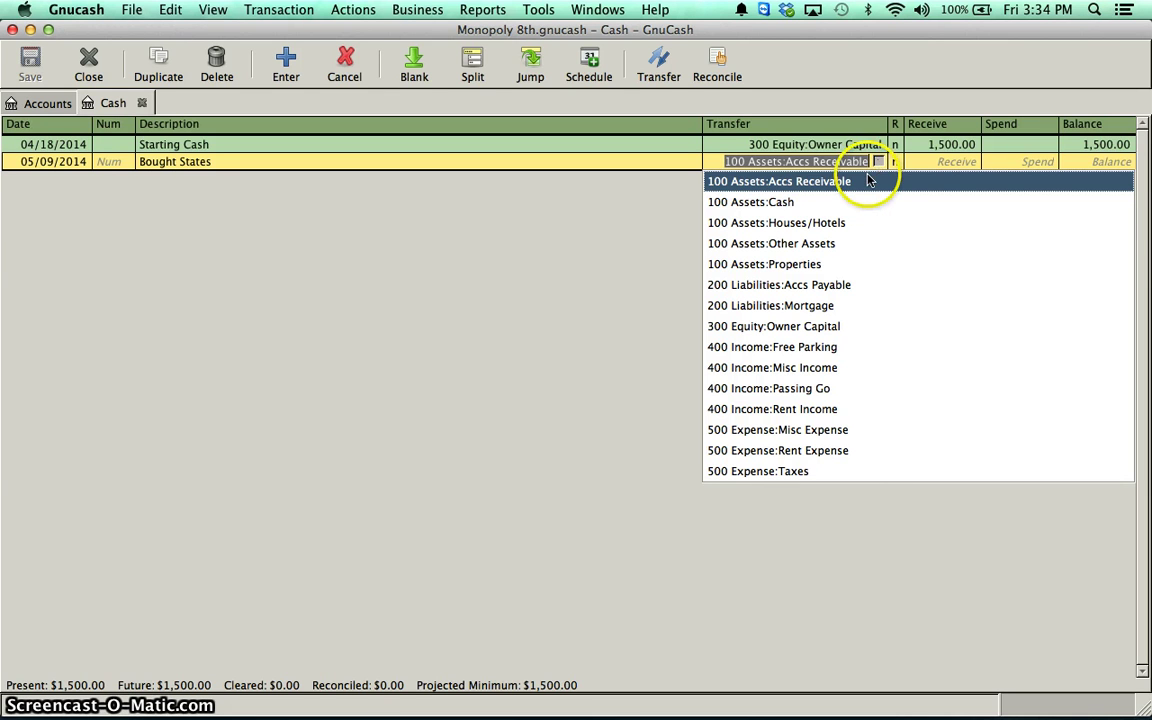
left_click(798, 266)
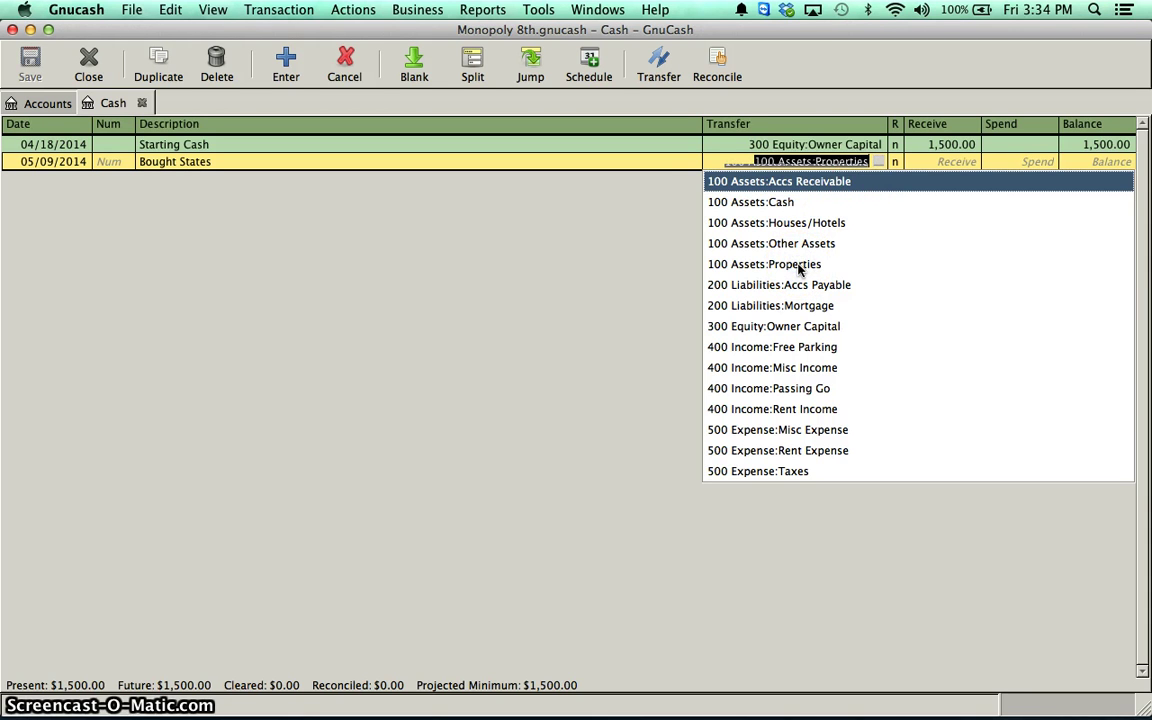
key("Tab")
key("Tab")
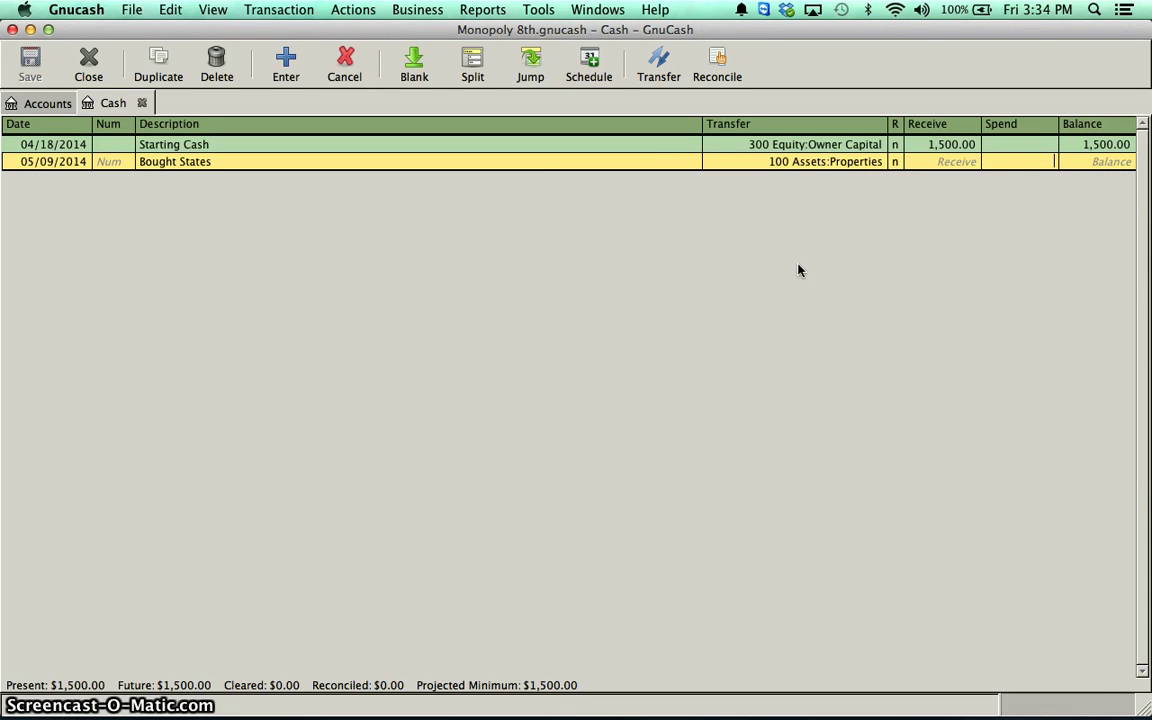
key("super+Tab")
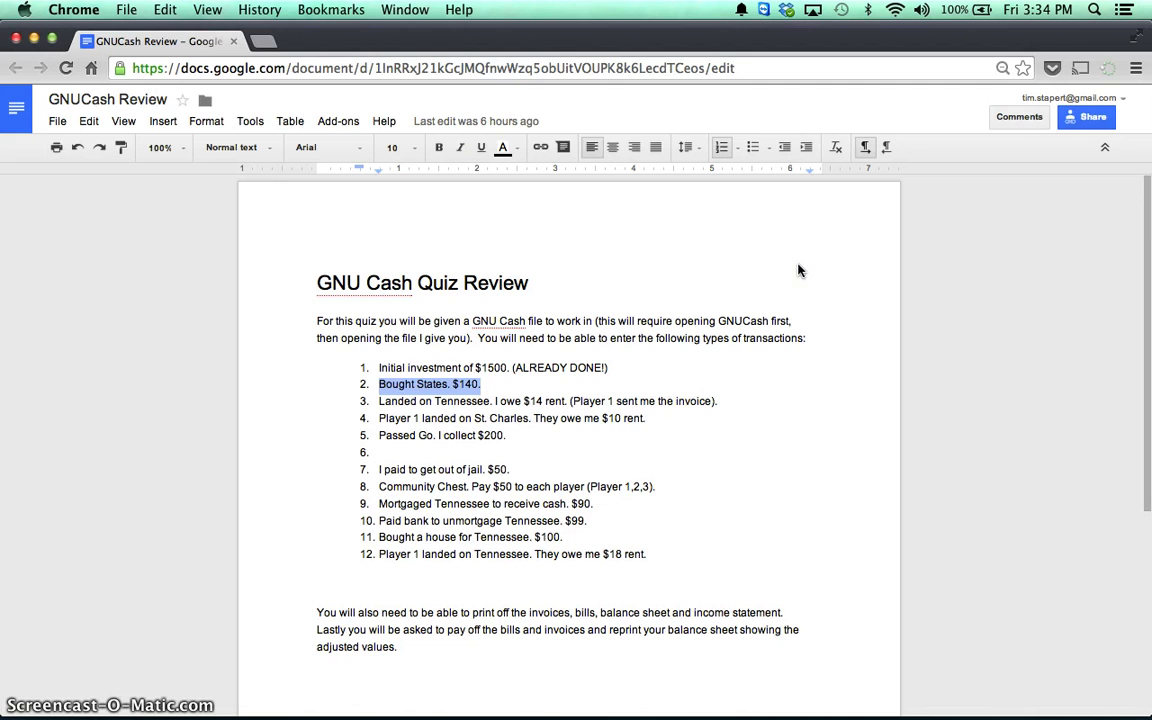
key("super+Tab")
type("140")
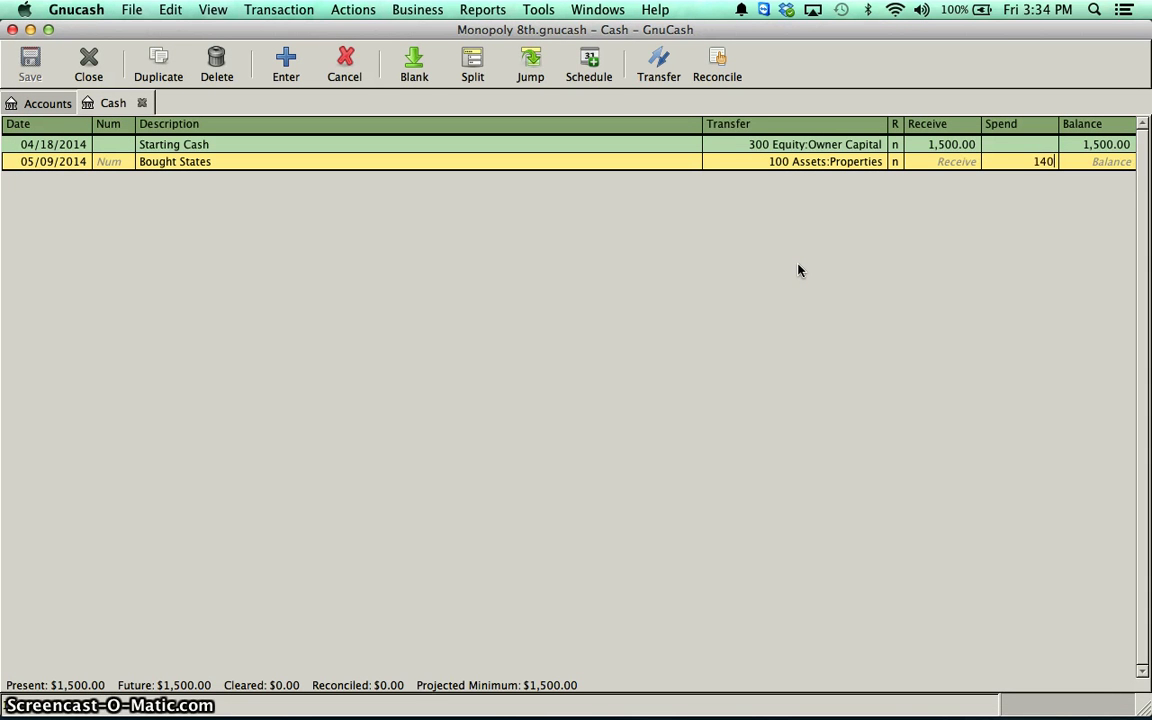
key("Return")
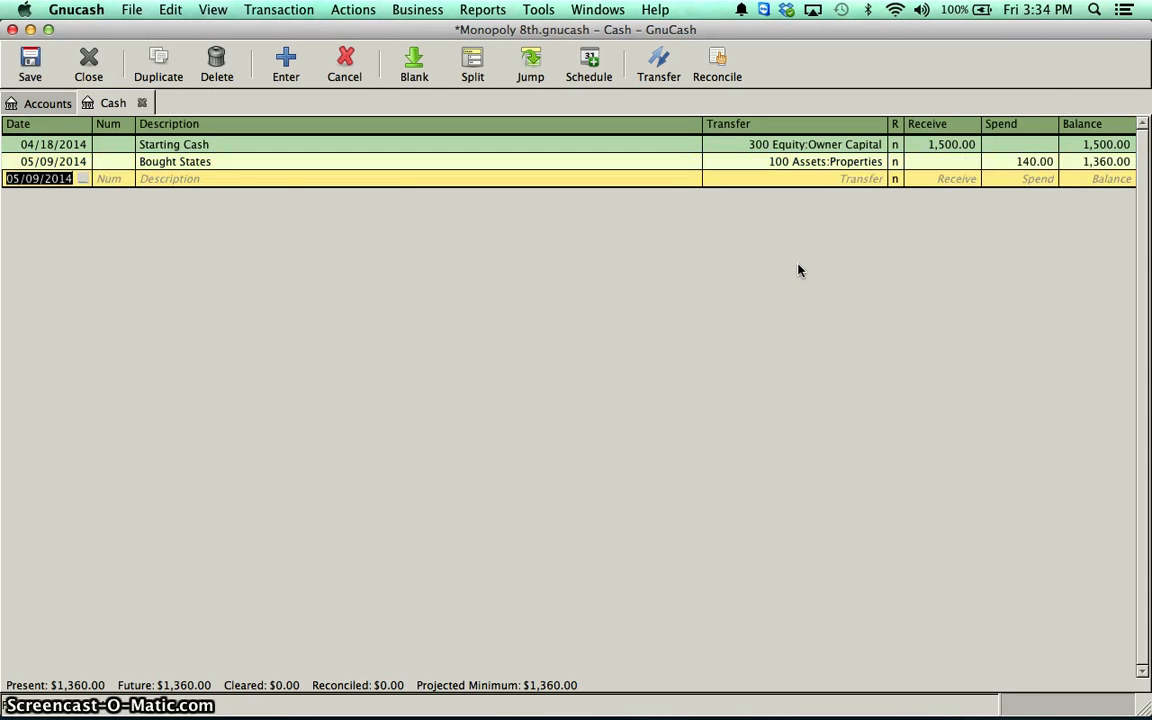
key("super+Tab")
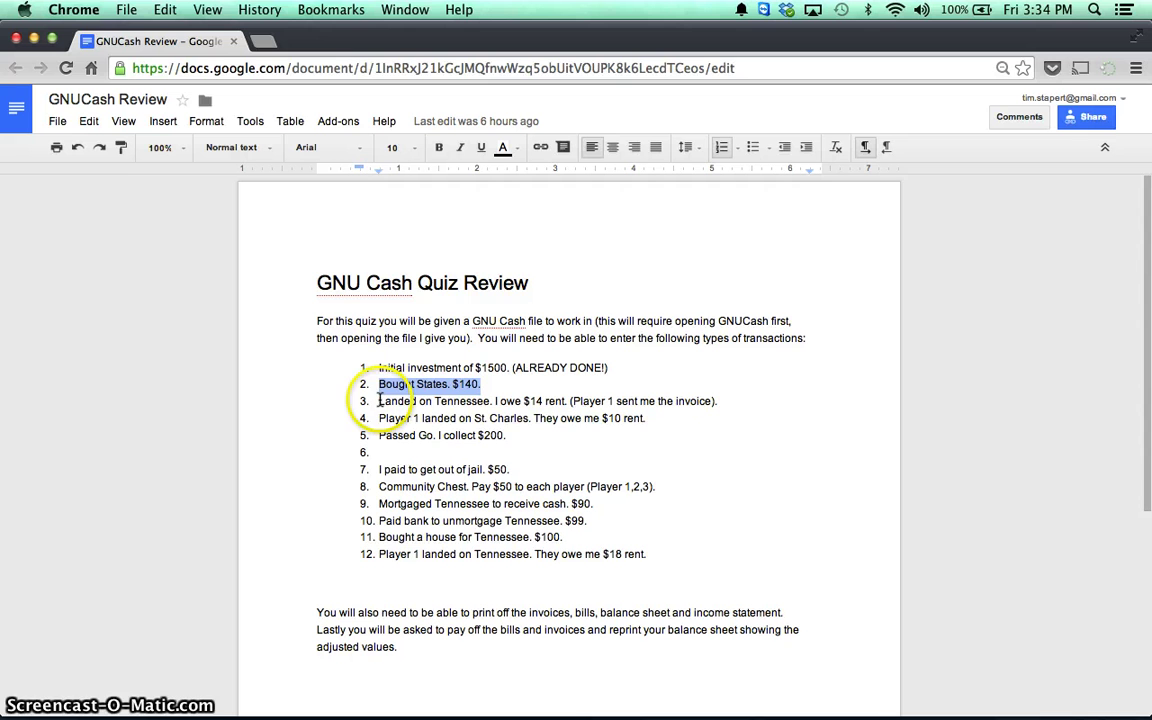
Step: Edit quiz item 3 to read 'I owe $14 rent on account (Player 1 sent me the invoice).'
left_click_drag(379, 401, 720, 401)
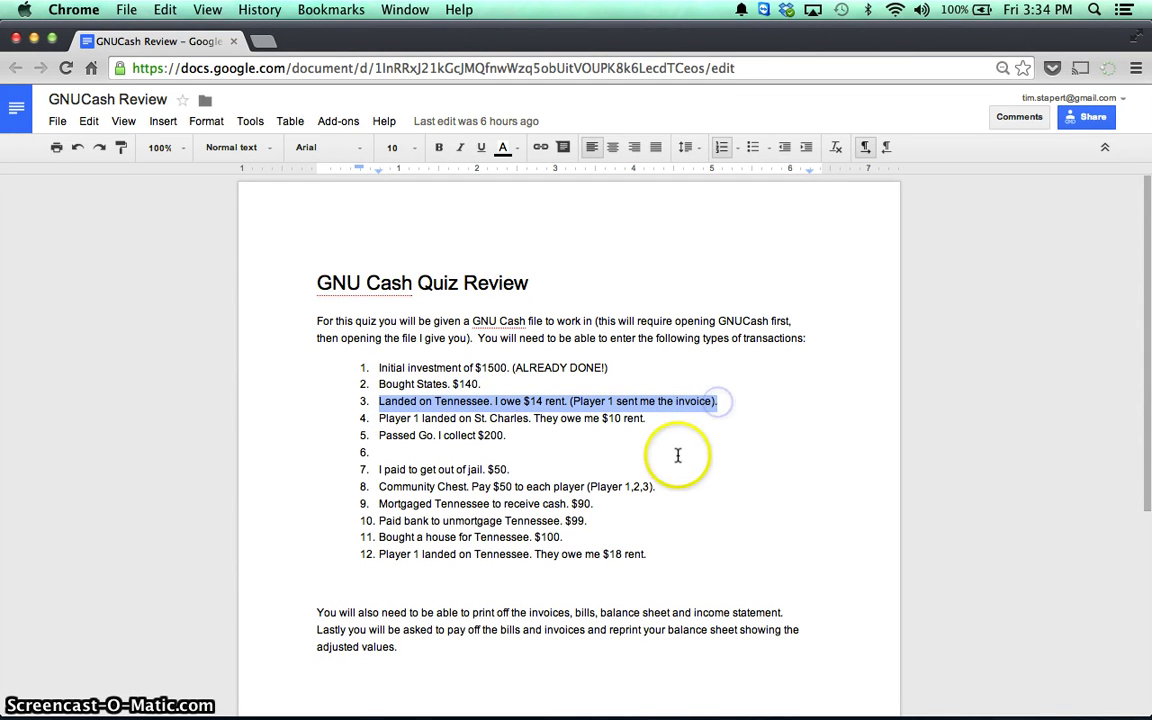
left_click(567, 401)
key("BackSpace")
type("t on")
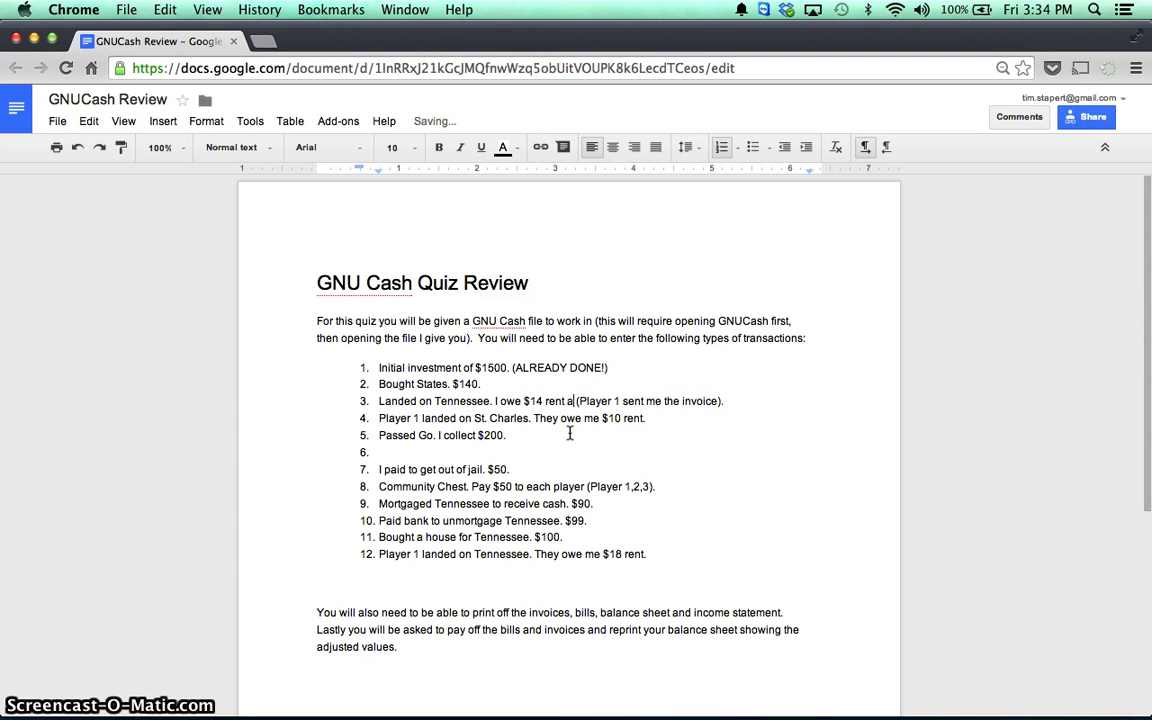
type(" accoun")
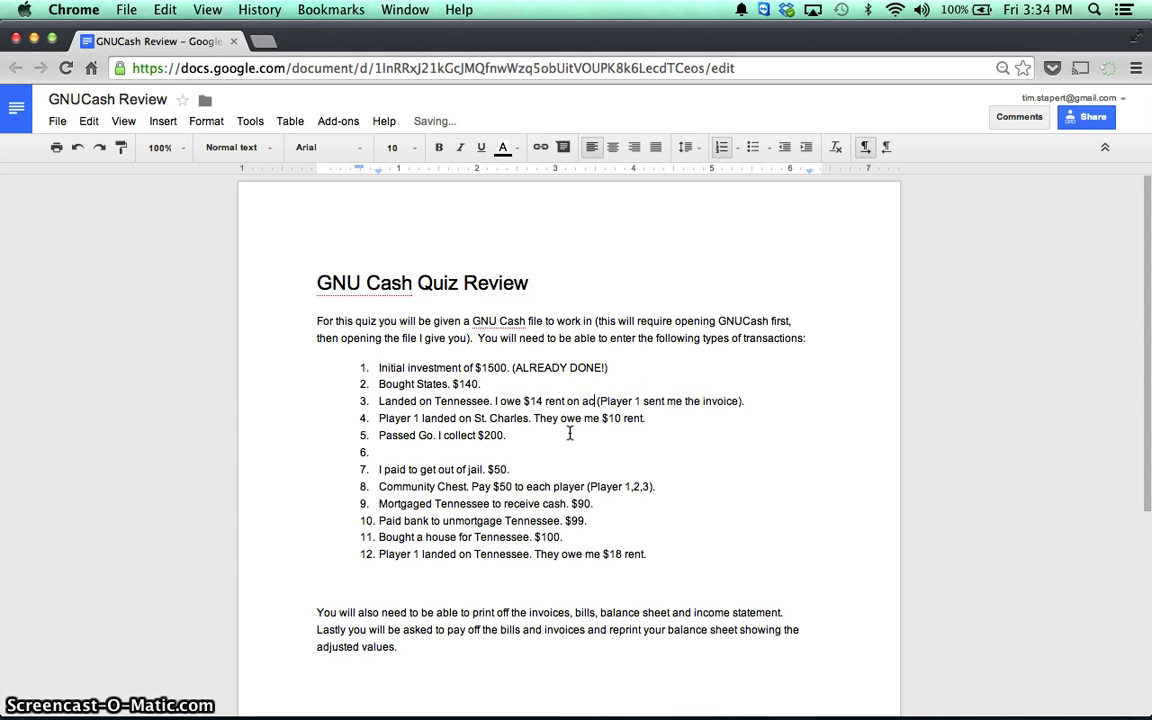
type("t")
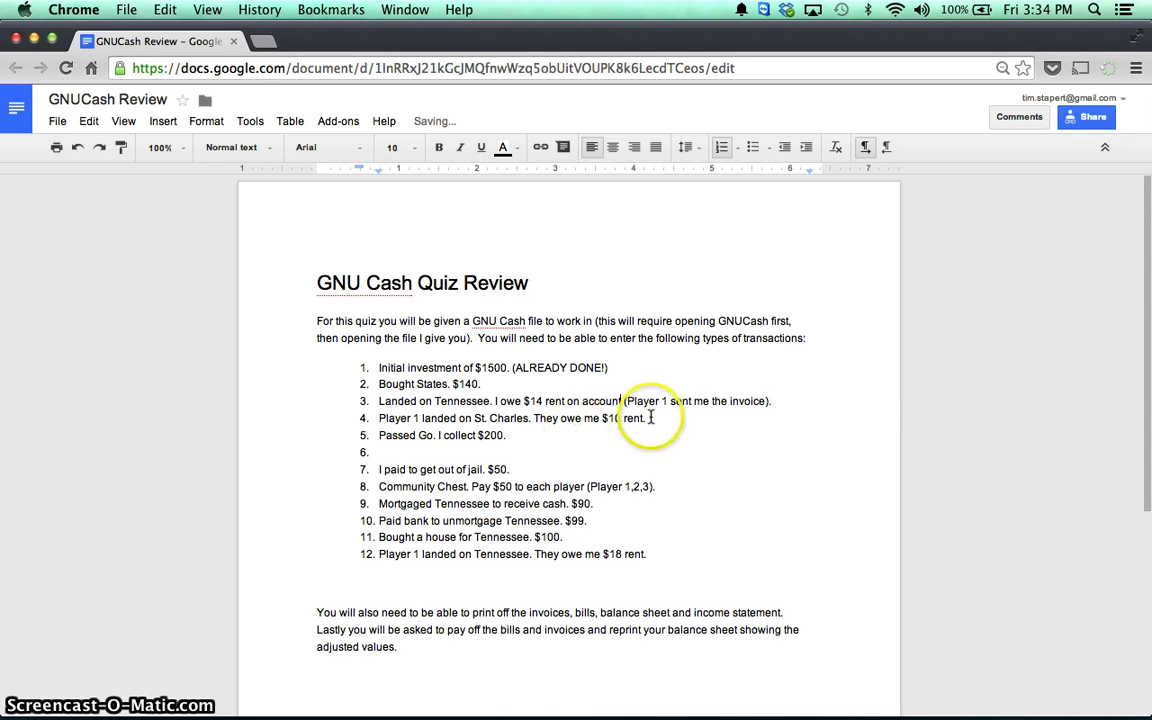
left_click(775, 401)
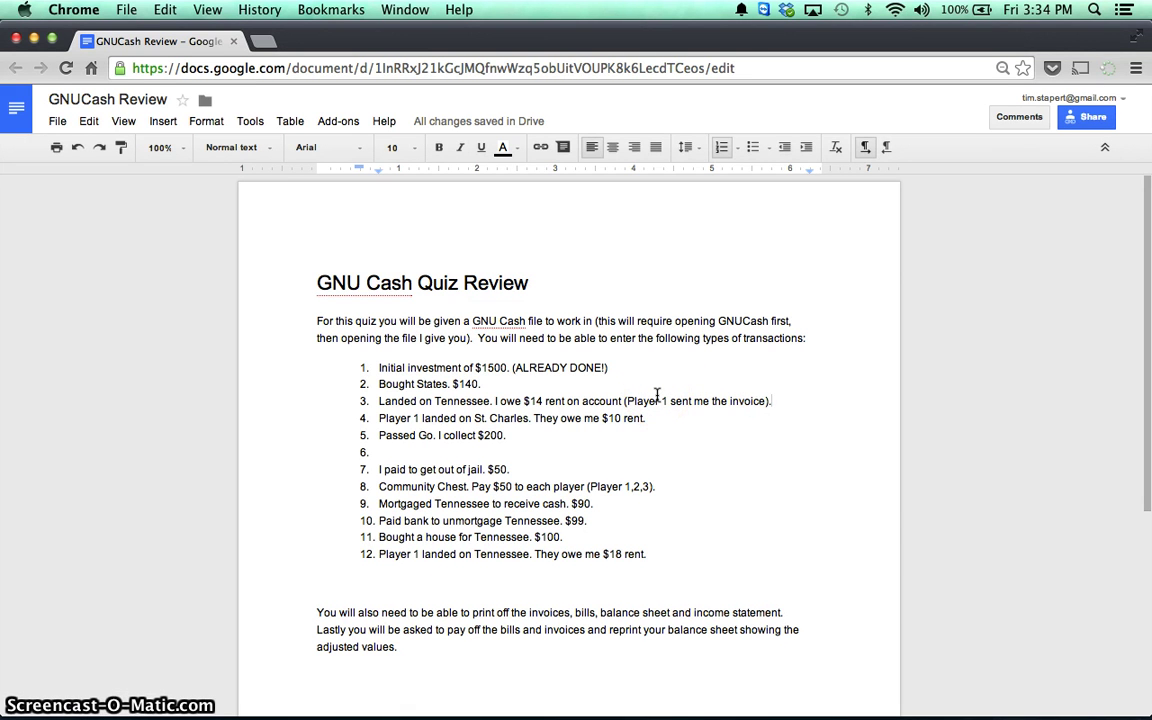
Step: Switch to GnuCash and open the Vendors Overview from Business > Vendor
key("super+Tab")
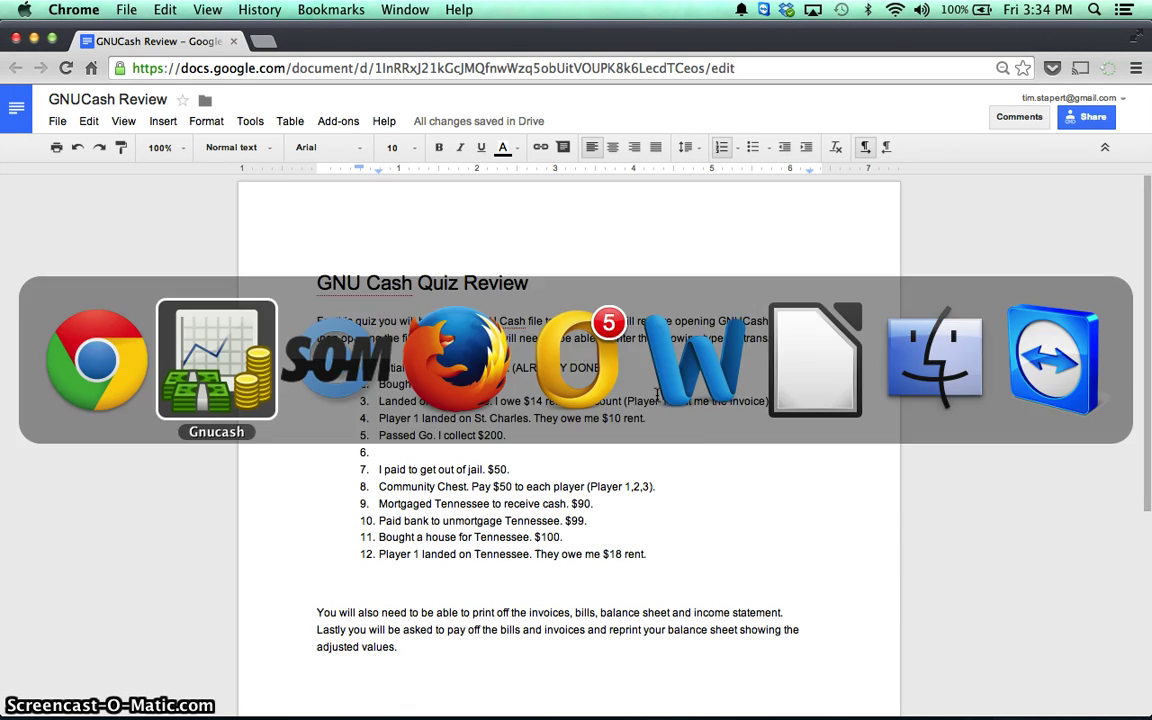
left_click(414, 12)
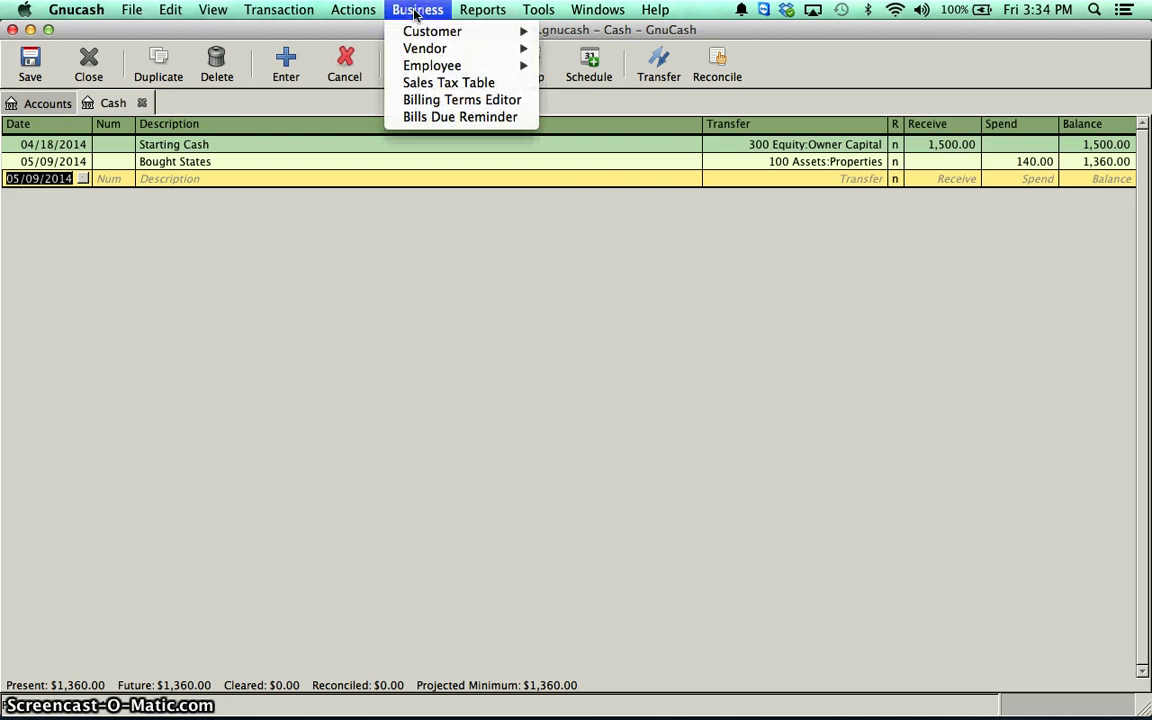
mouse_move(422, 48)
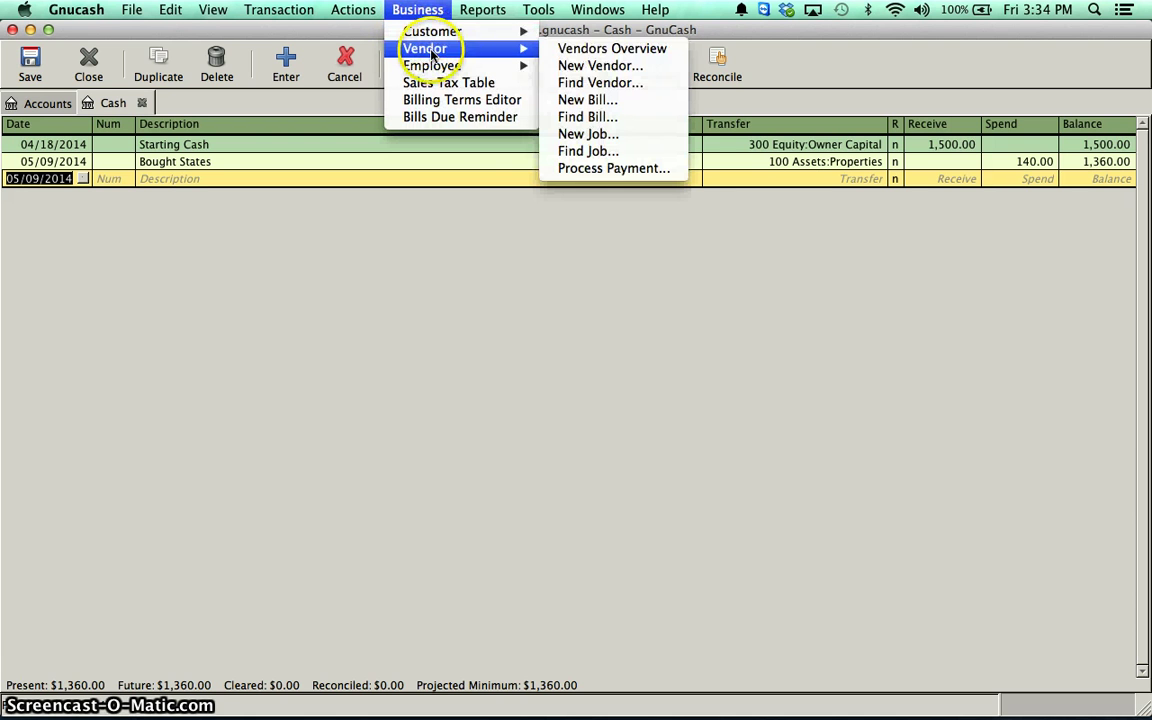
left_click(608, 50)
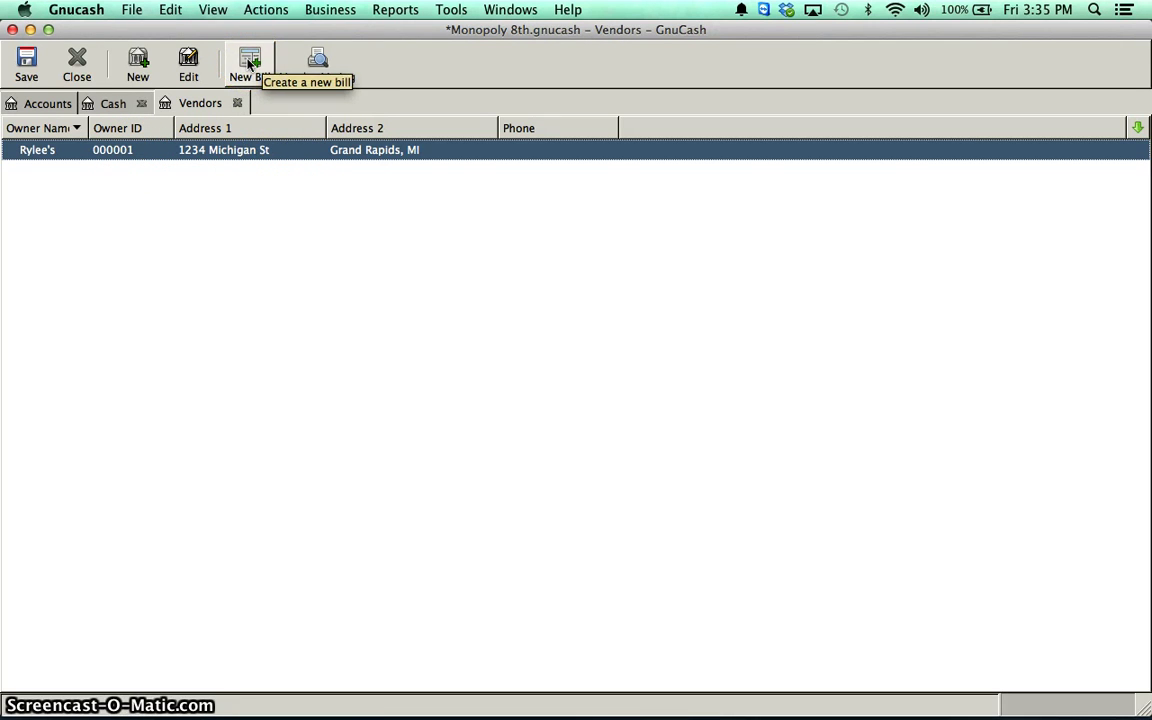
left_click(330, 9)
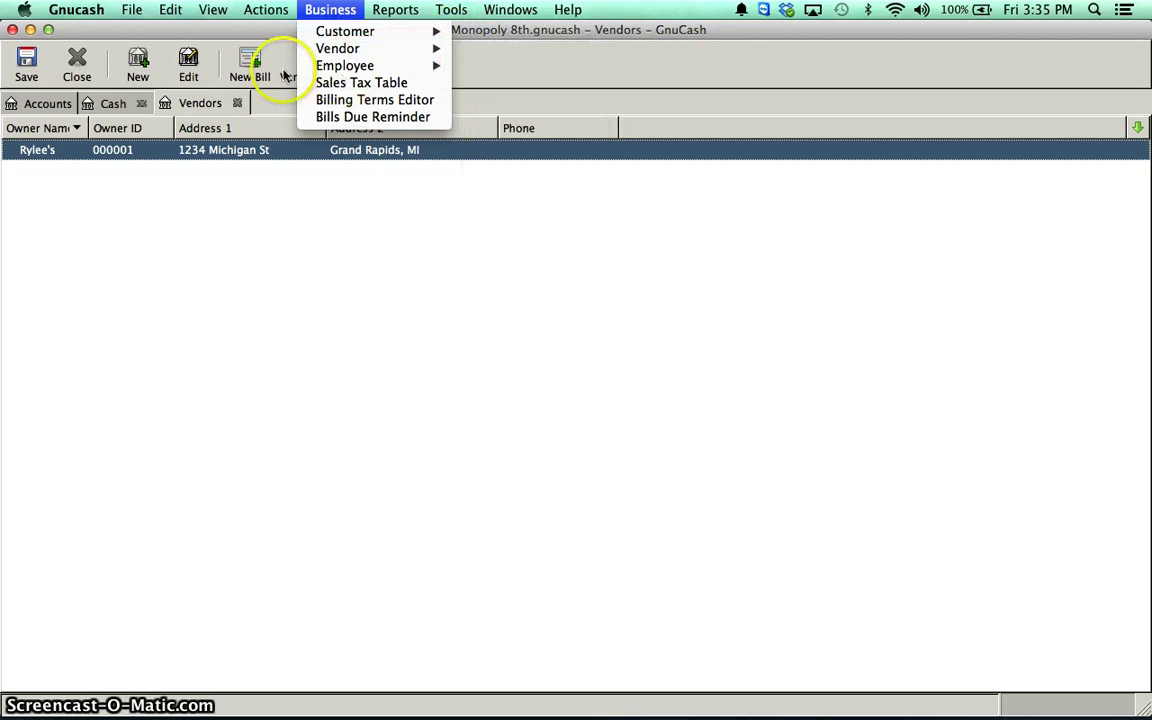
left_click(246, 58)
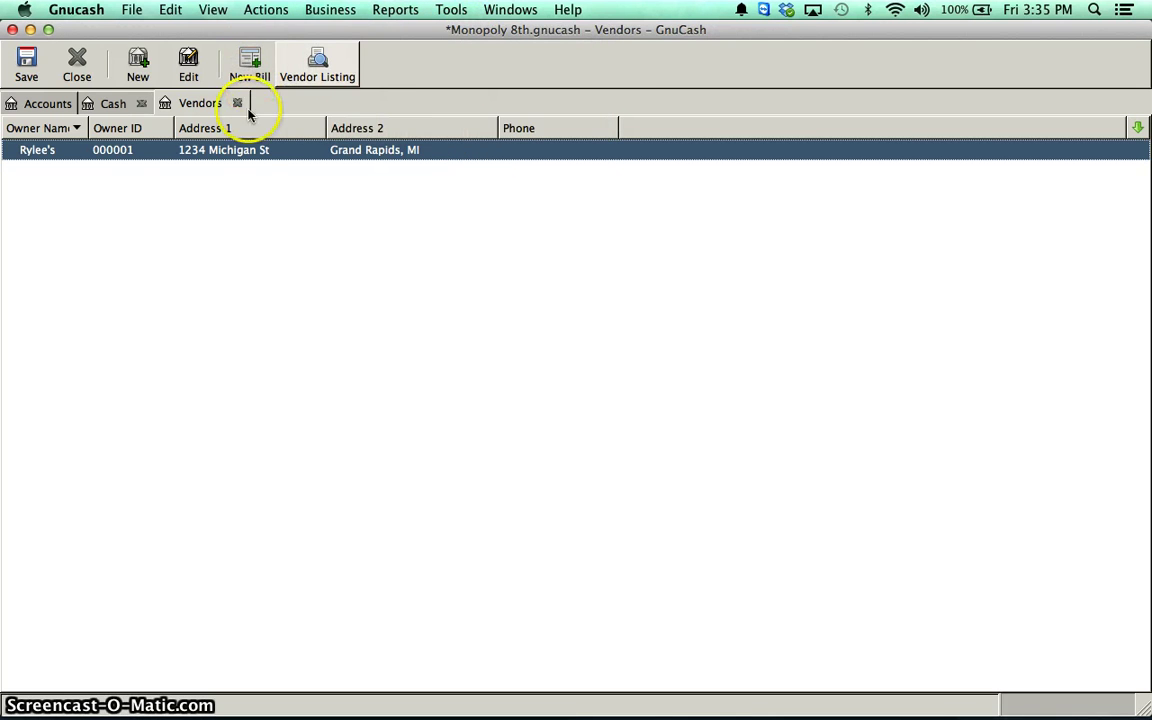
Step: Create a new bill with a 'Landed on Tennessee' line charged to 500 Expense:Rent Expense
left_click(242, 74)
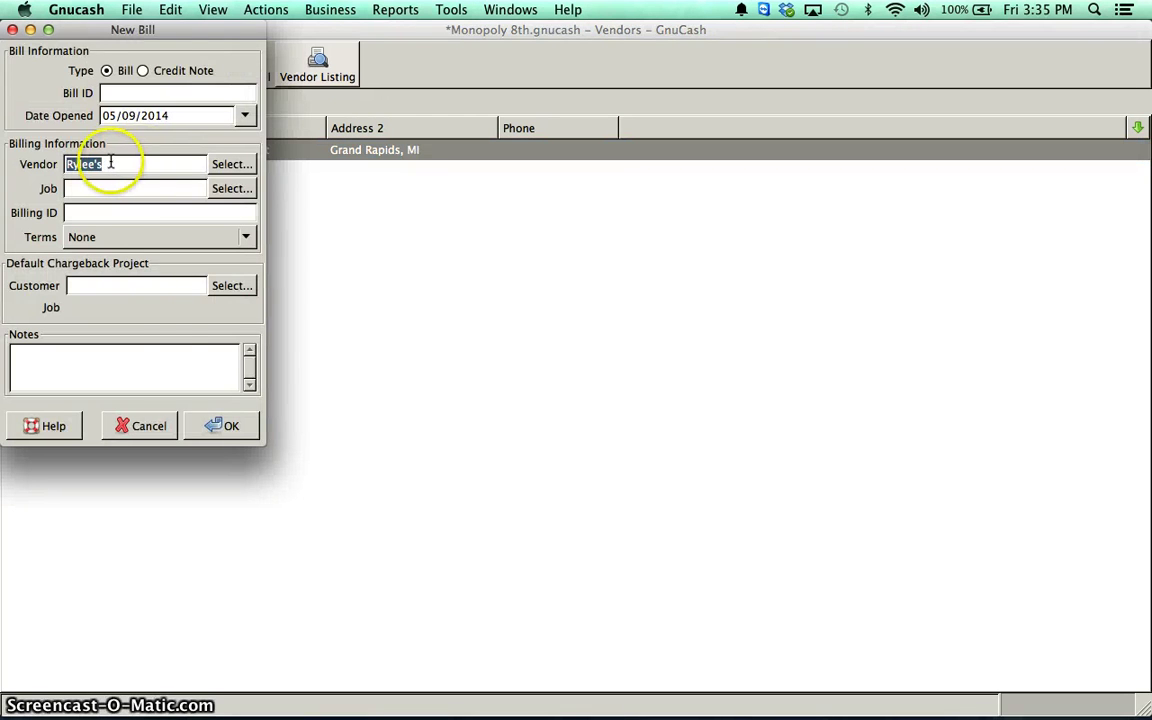
left_click(225, 428)
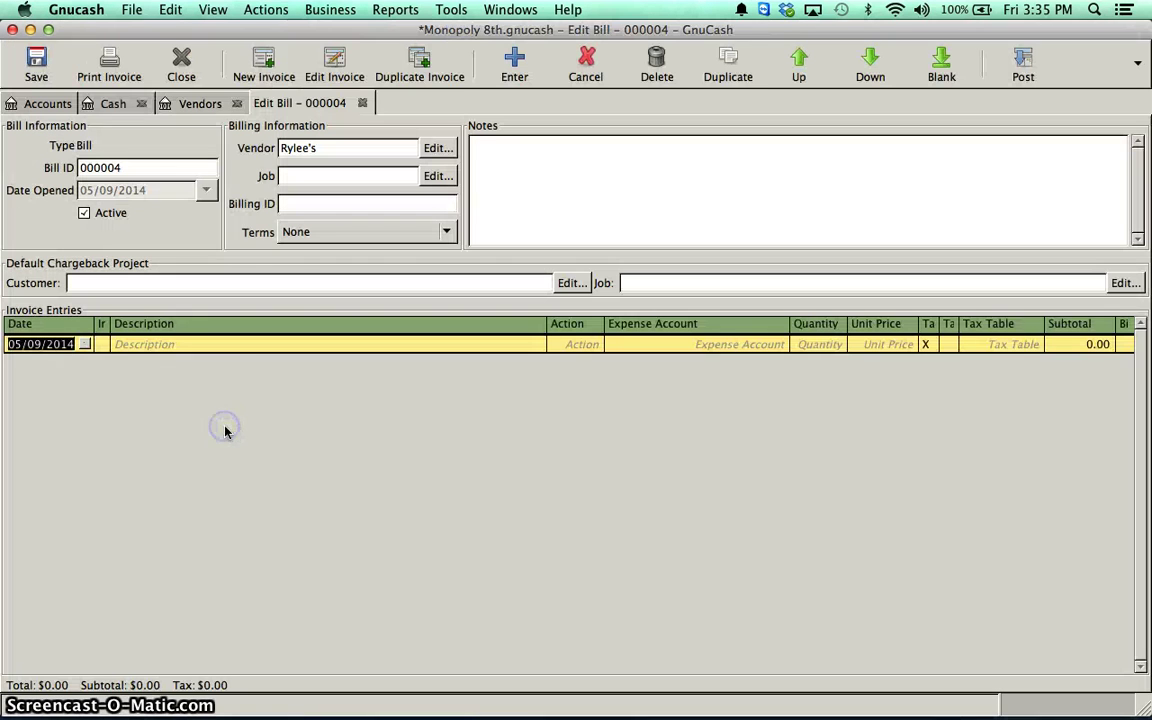
left_click(248, 345)
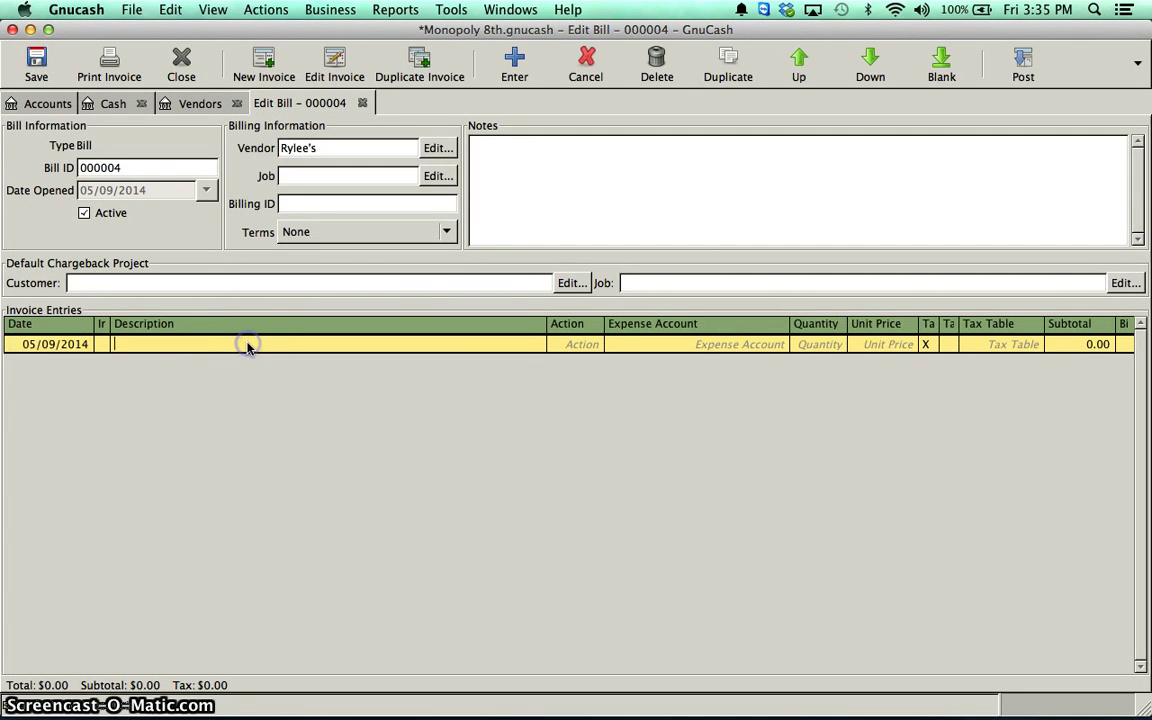
key("super+Tab")
key("super+Tab")
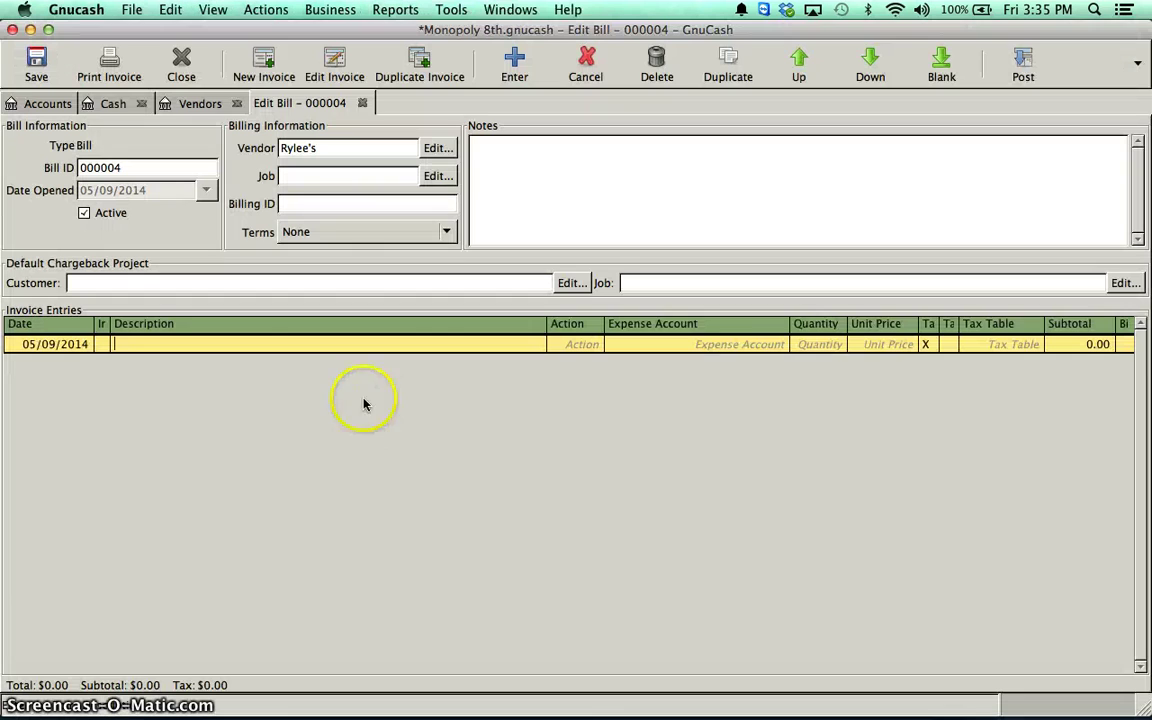
type("Landed on ")
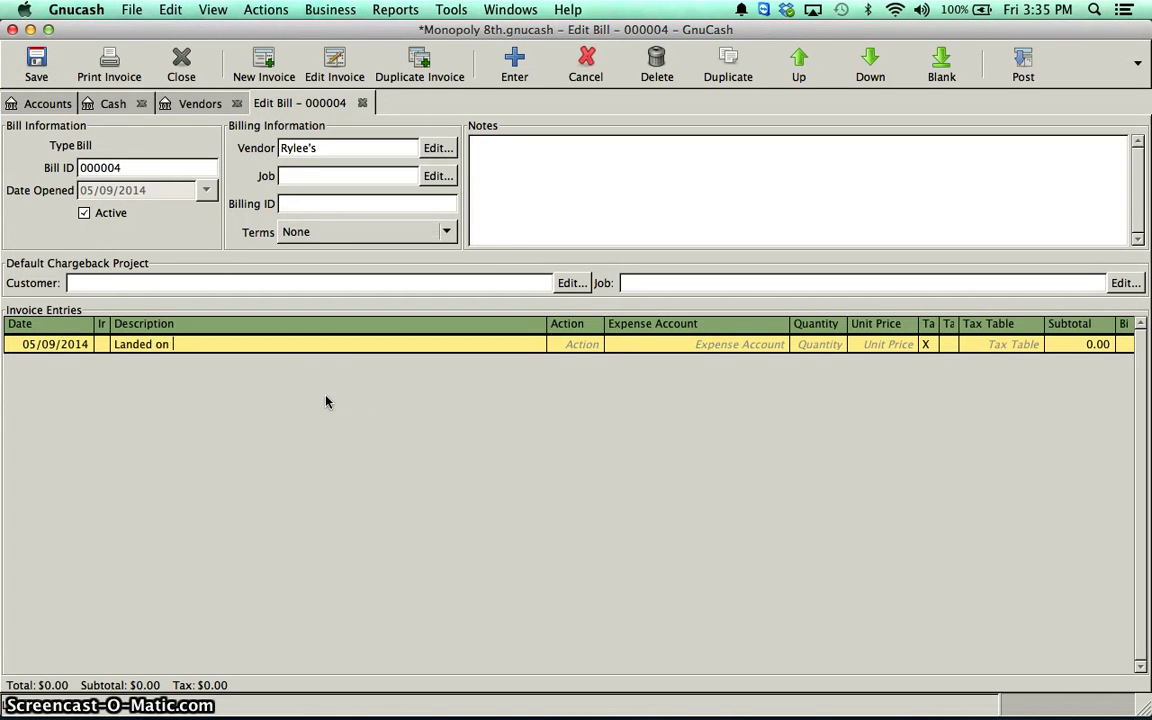
type("Tennessee")
key("Tab")
key("Tab")
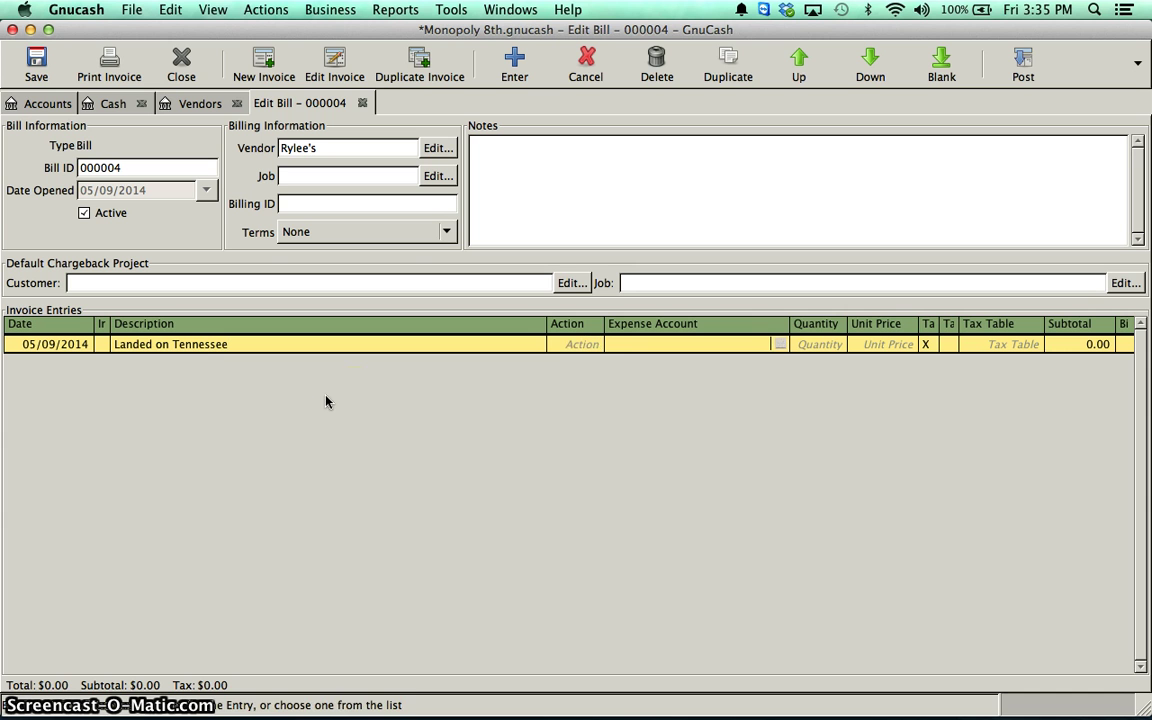
left_click(780, 345)
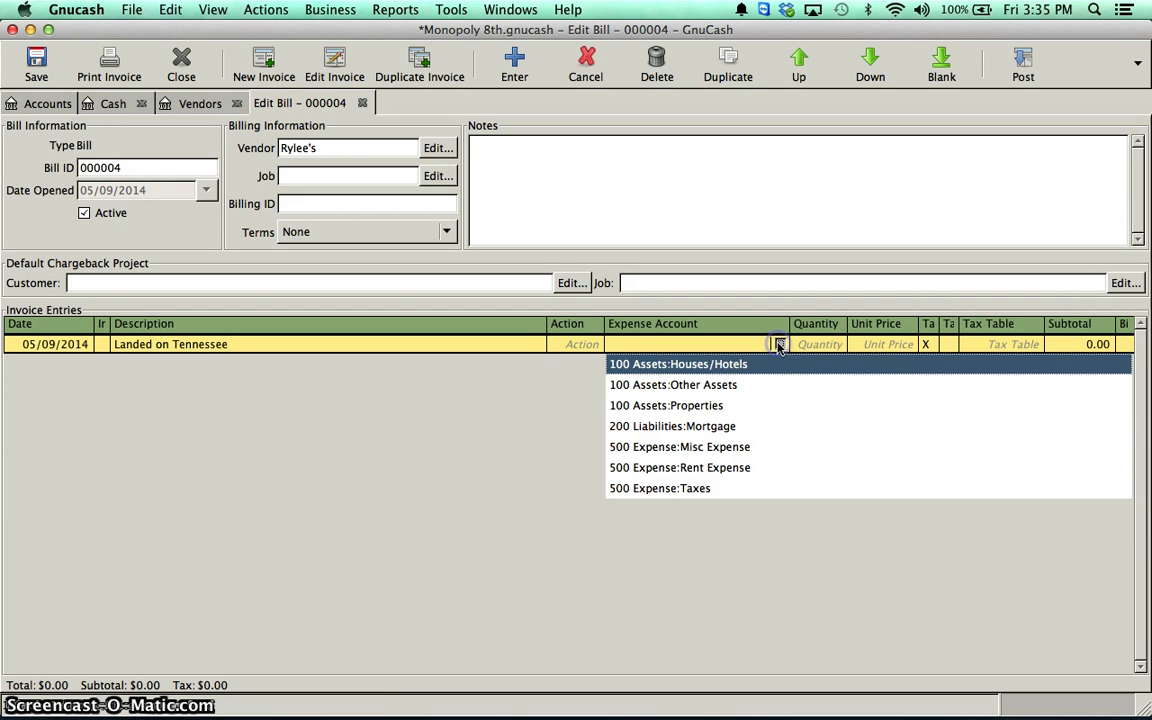
left_click(702, 468)
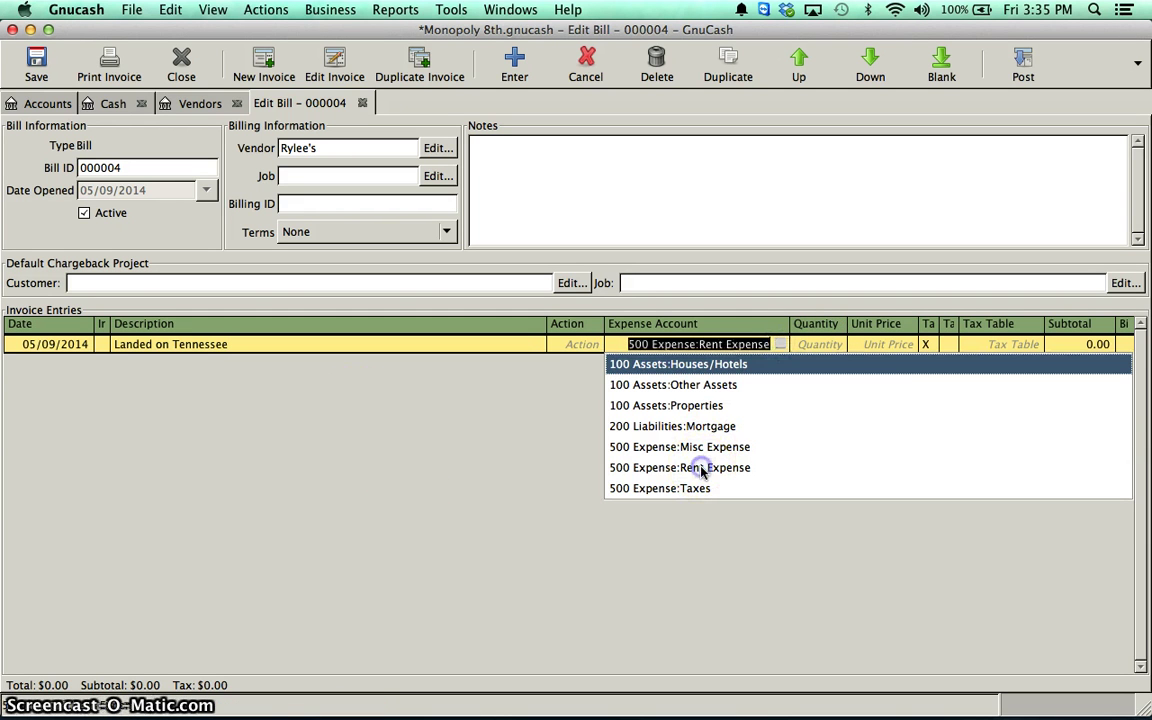
left_click(848, 411)
Step: Give the bill line quantity 1 at unit price 14.00, totalling $14.00
left_click(823, 347)
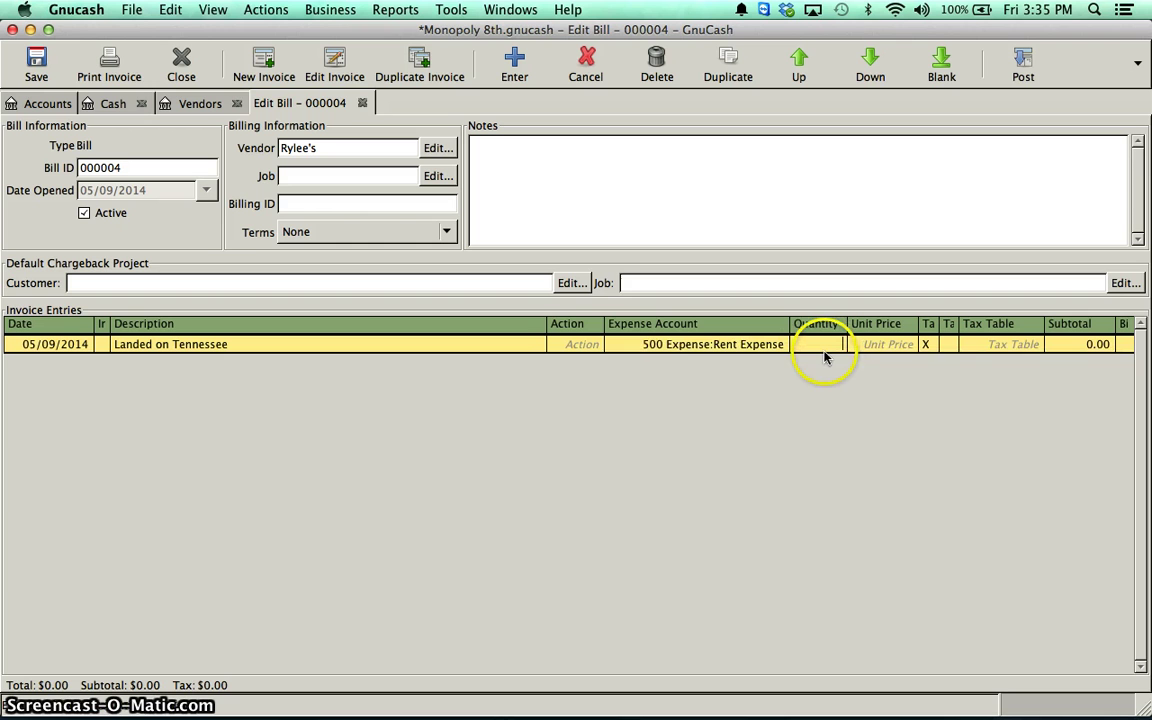
left_click(827, 348)
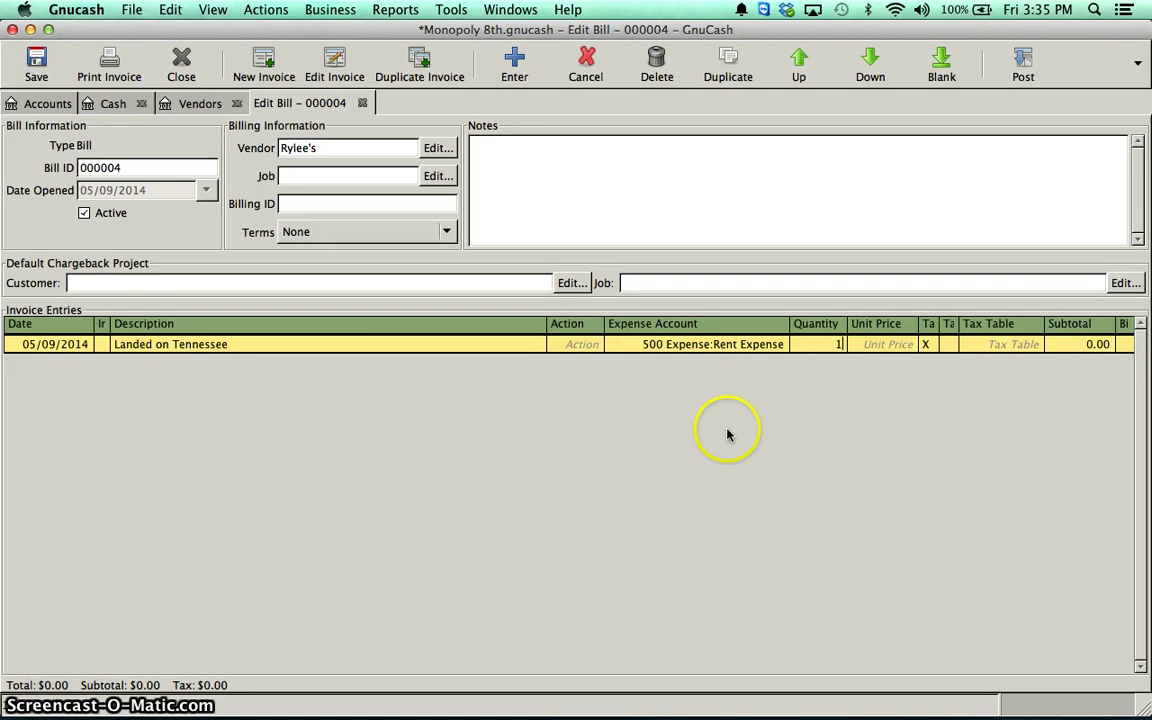
left_click(879, 345)
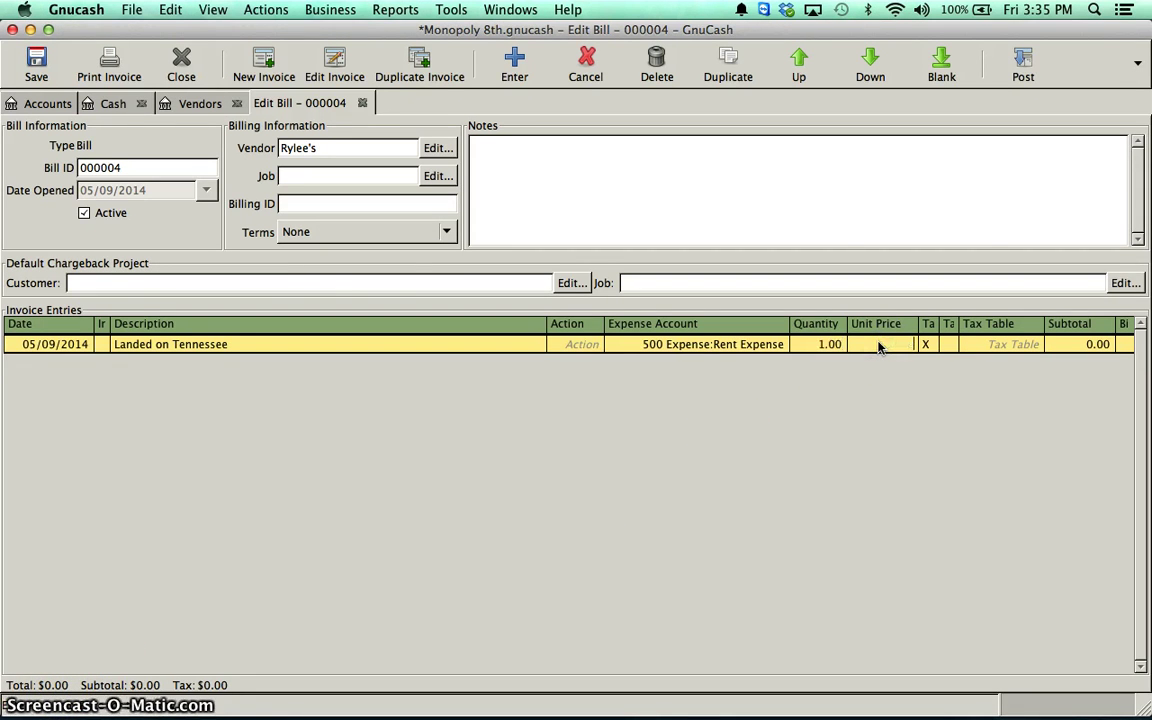
key("super+Tab")
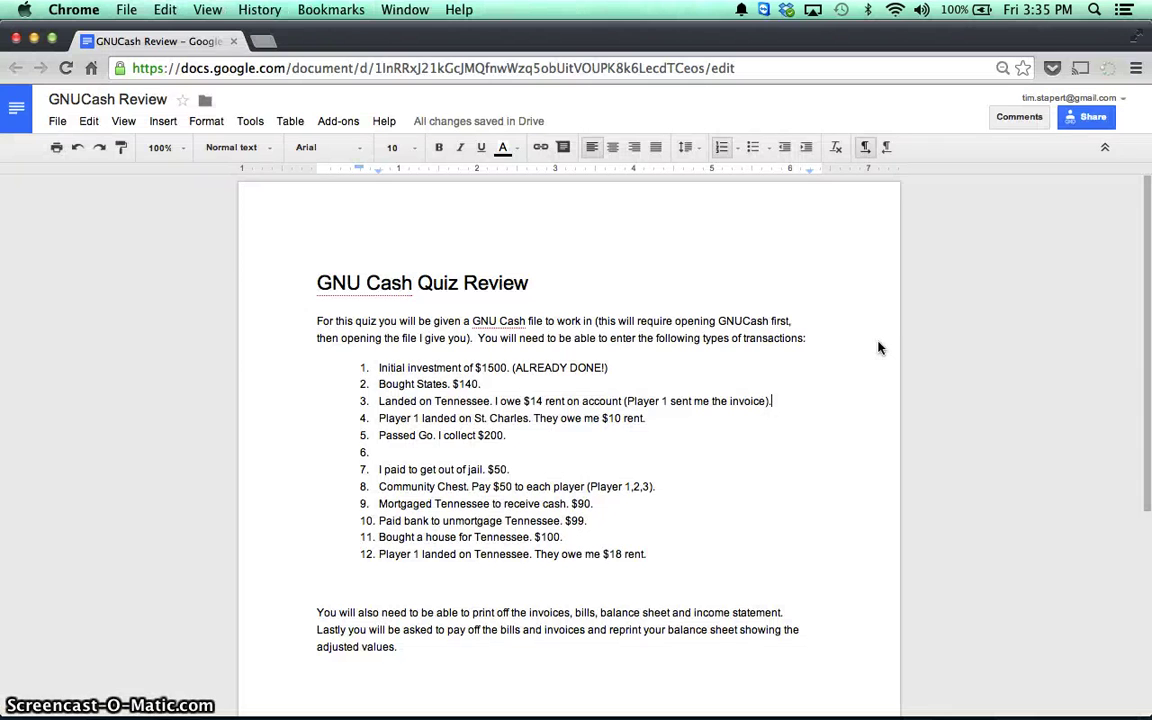
key("super+Tab")
key("Return")
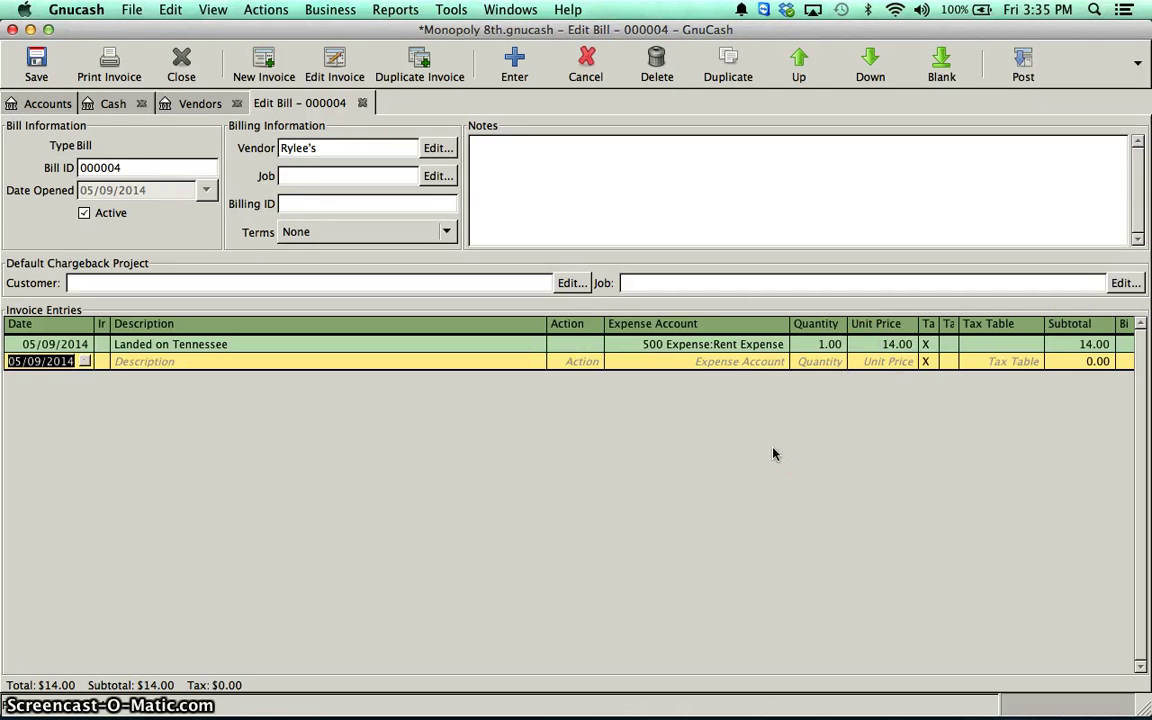
left_click(105, 70)
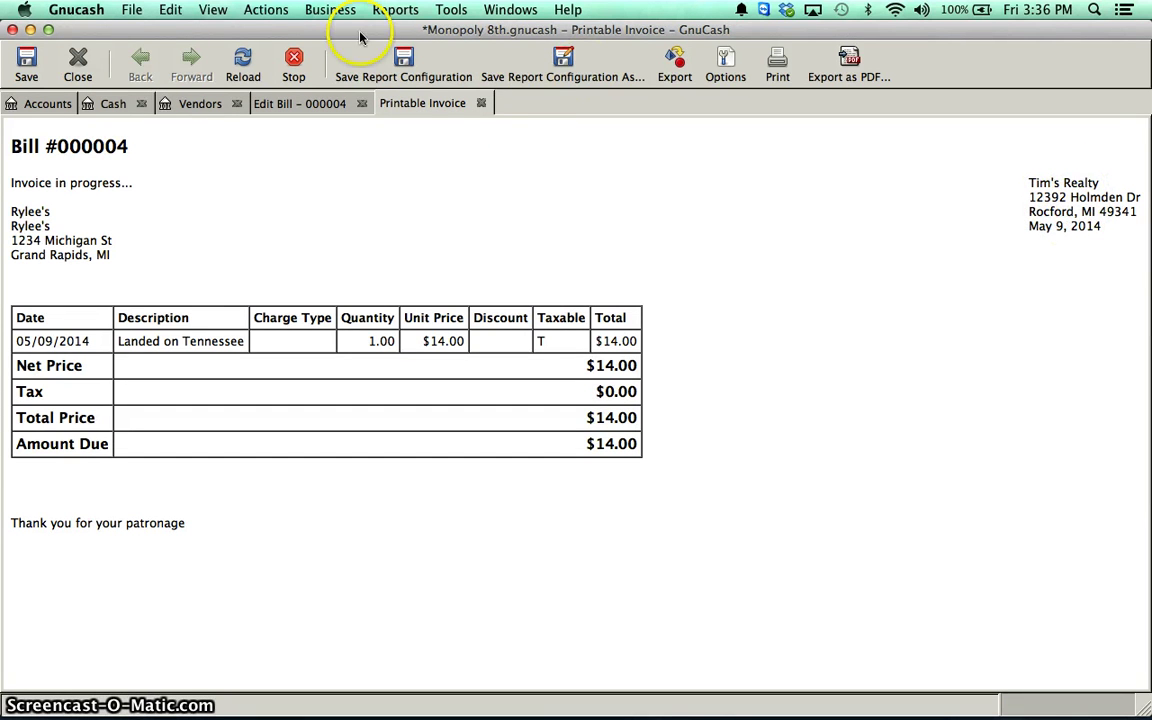
left_click(481, 103)
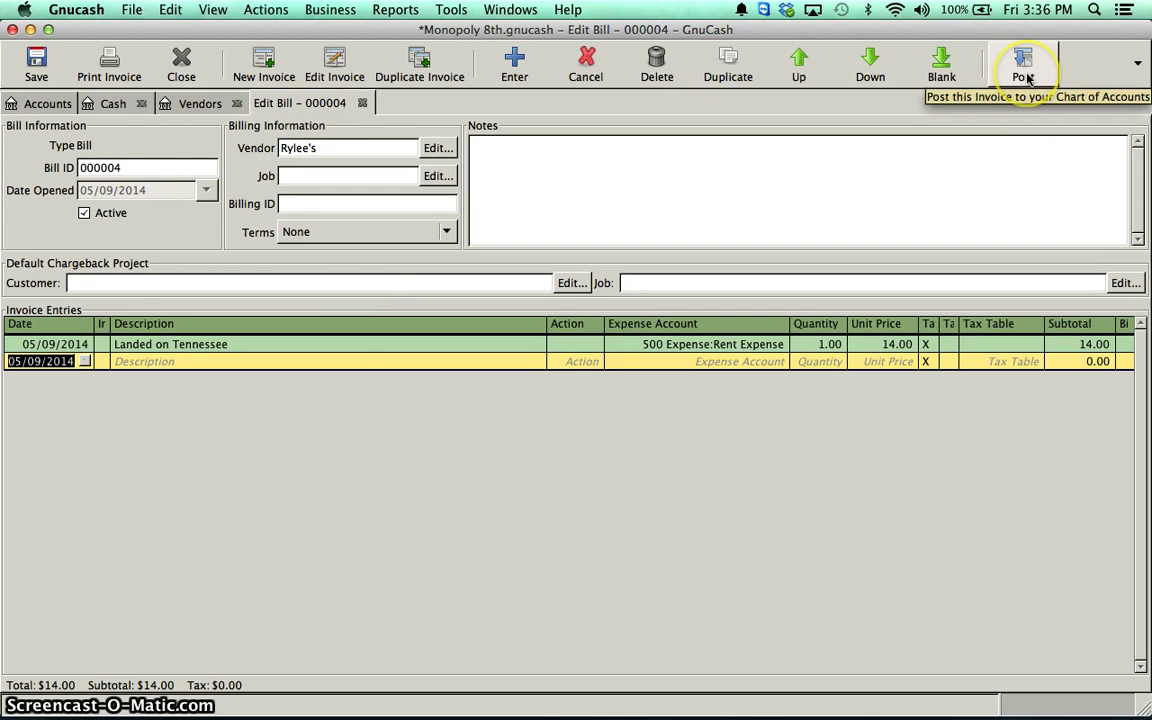
Step: Post bill 000004 dated 05/09/2014 to 200 Liabilities:Accs Payable and close its tab
left_click(32, 103)
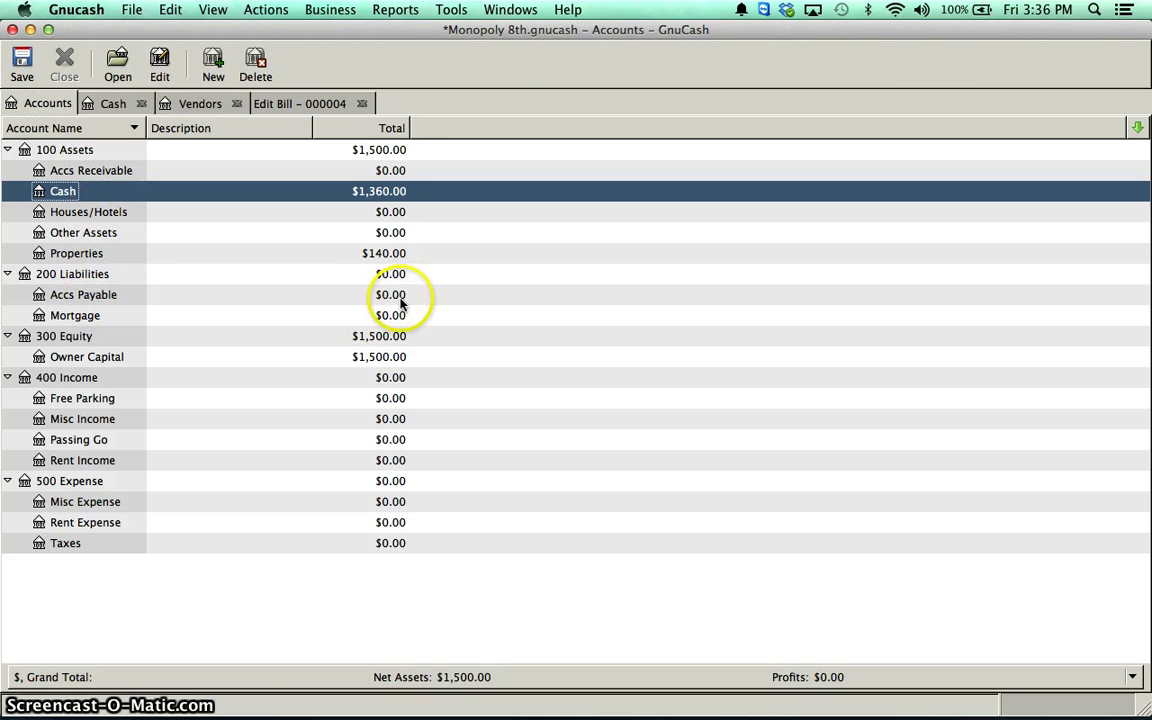
left_click(302, 105)
left_click(1022, 66)
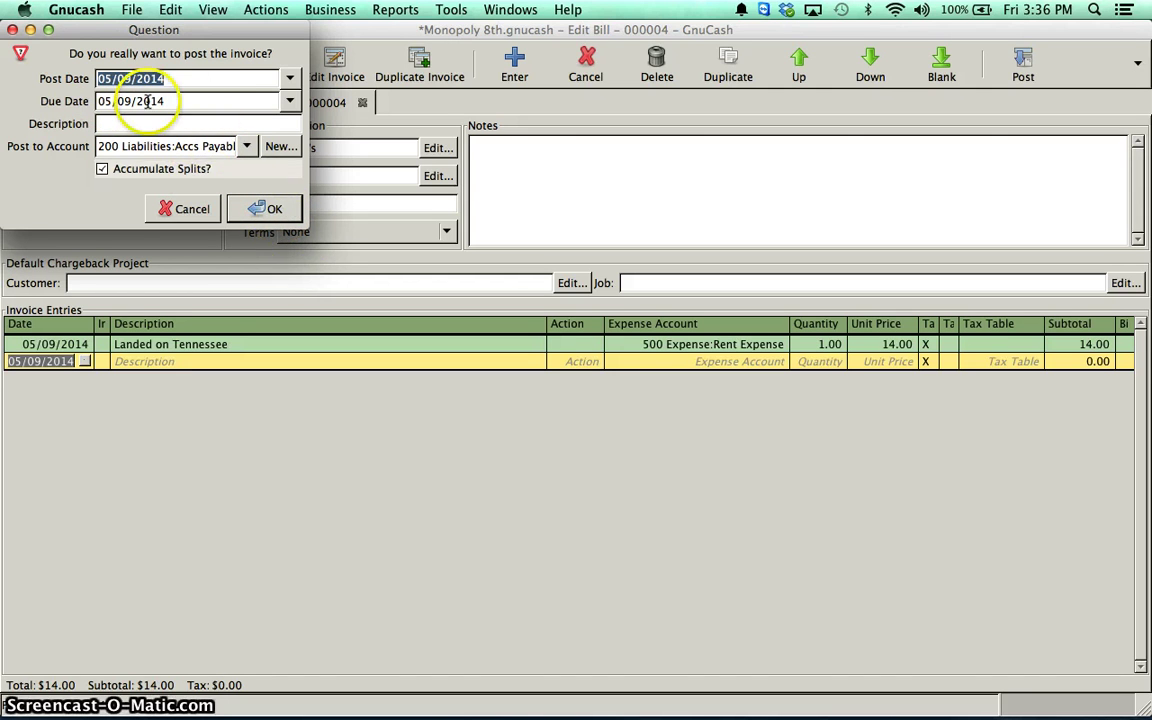
left_click(270, 209)
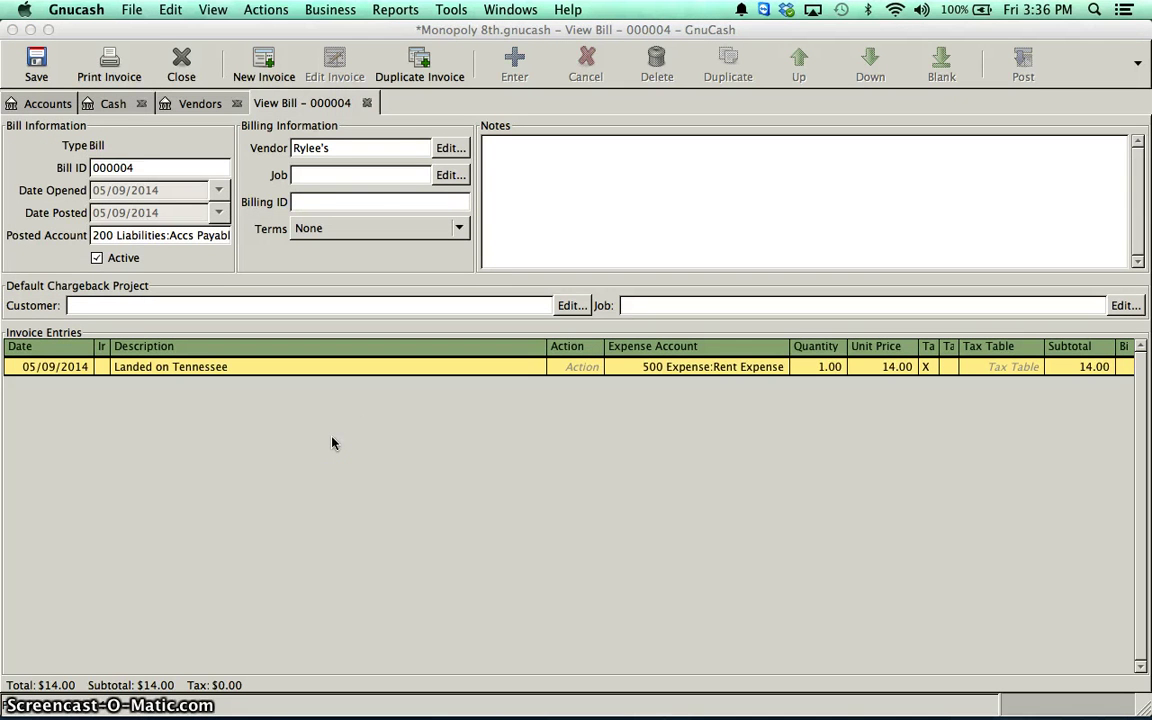
left_click(367, 104)
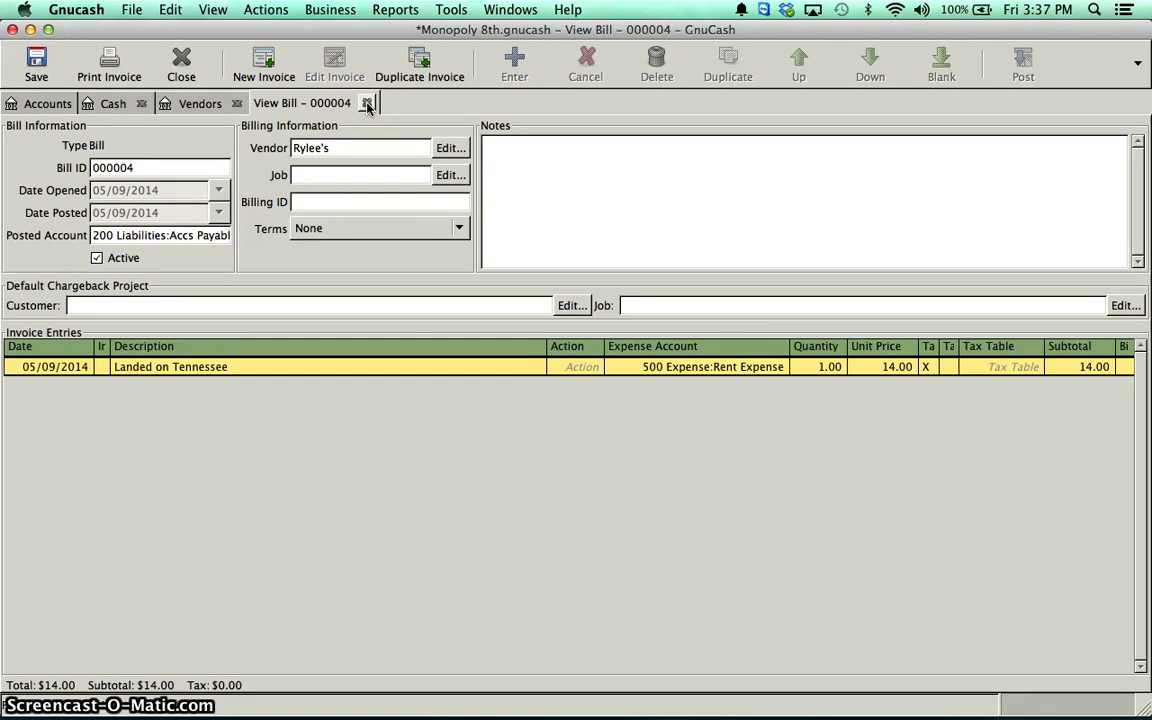
left_click(367, 104)
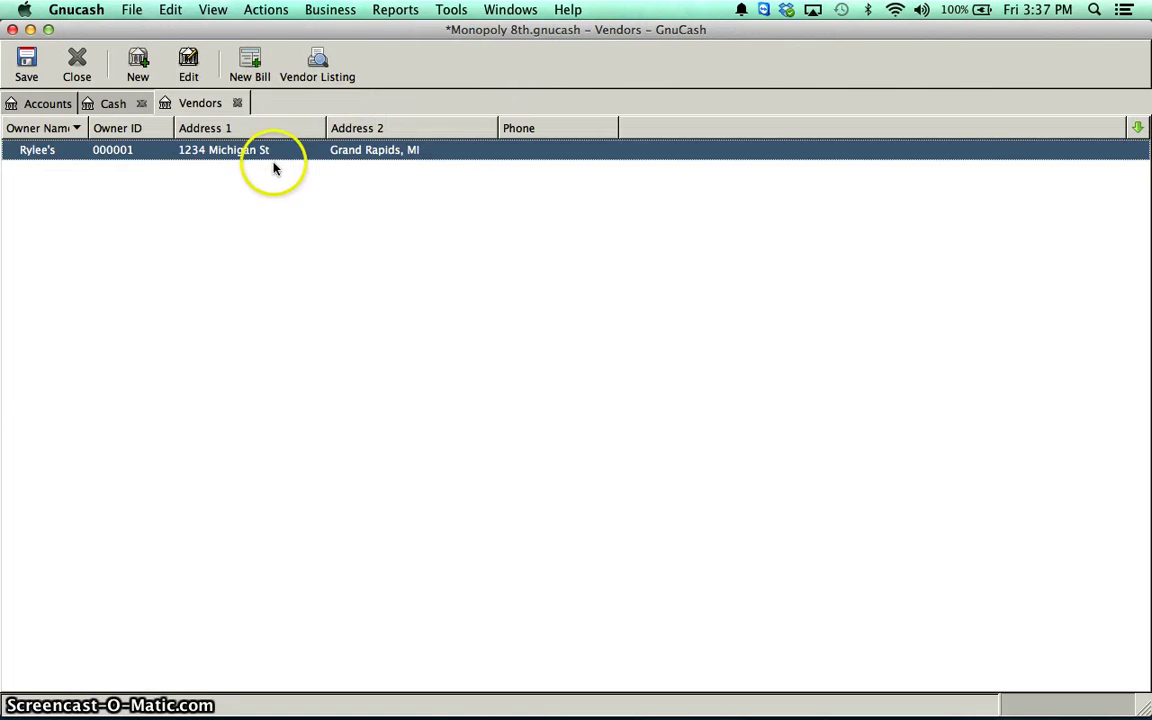
left_click(237, 104)
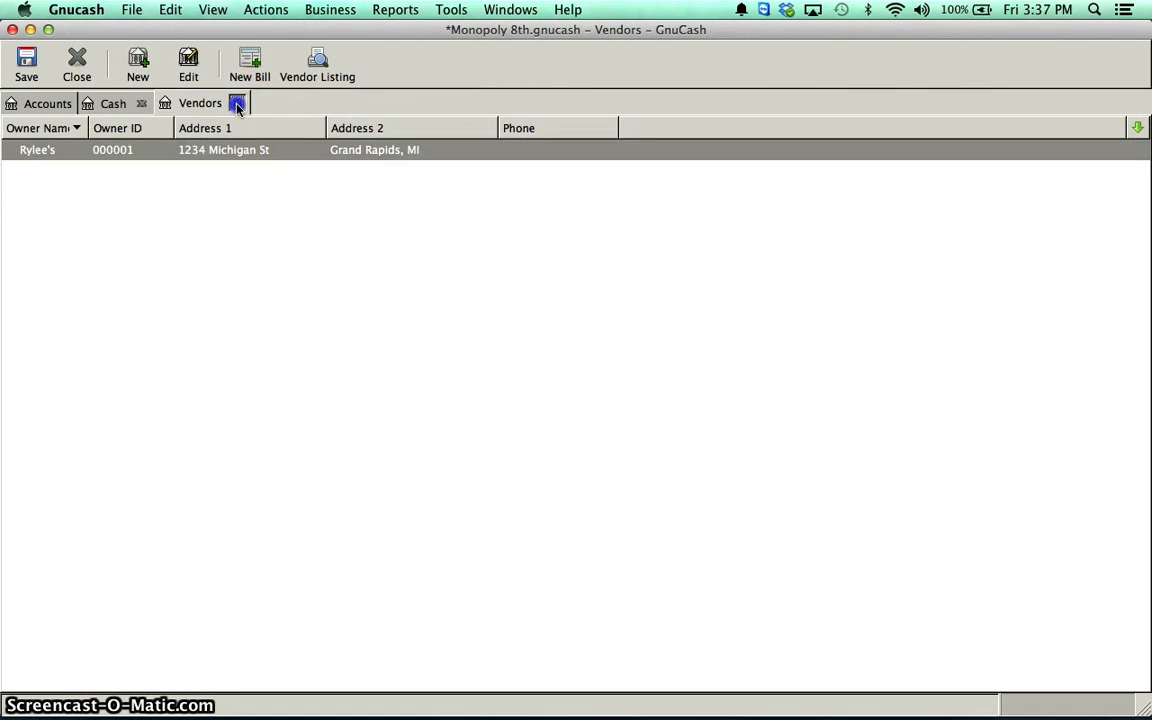
Step: Replace the period ending quiz item 4 with 'on account.'
key("super+Tab")
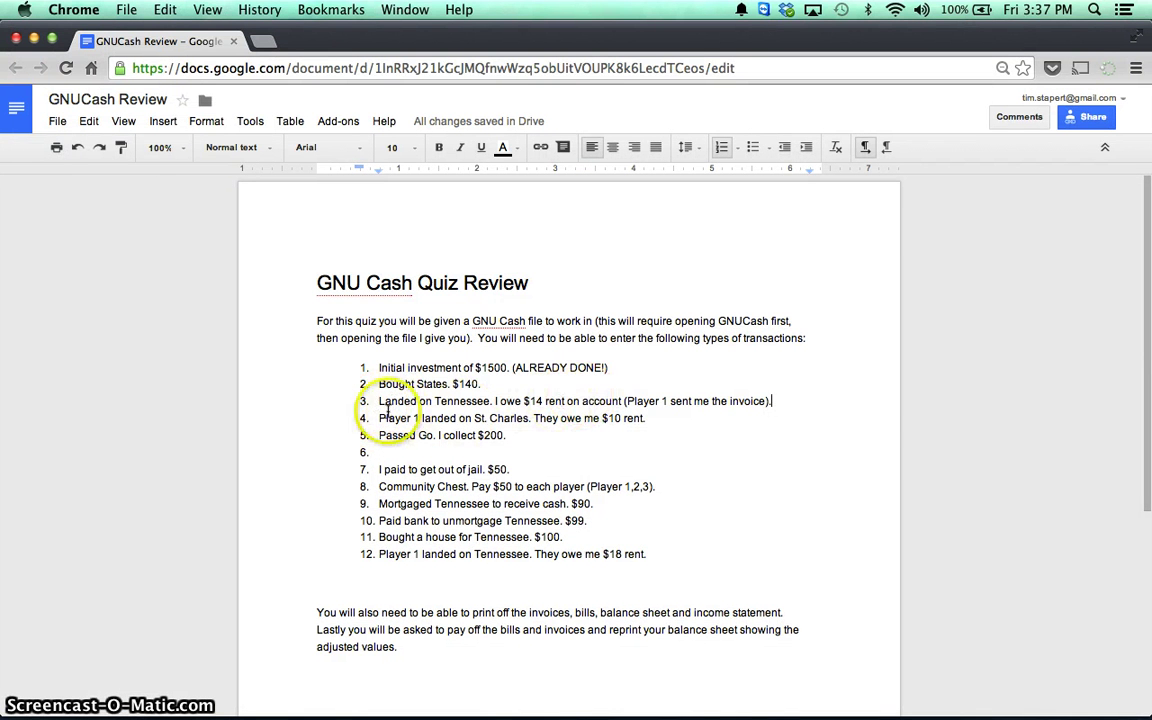
left_click(380, 418)
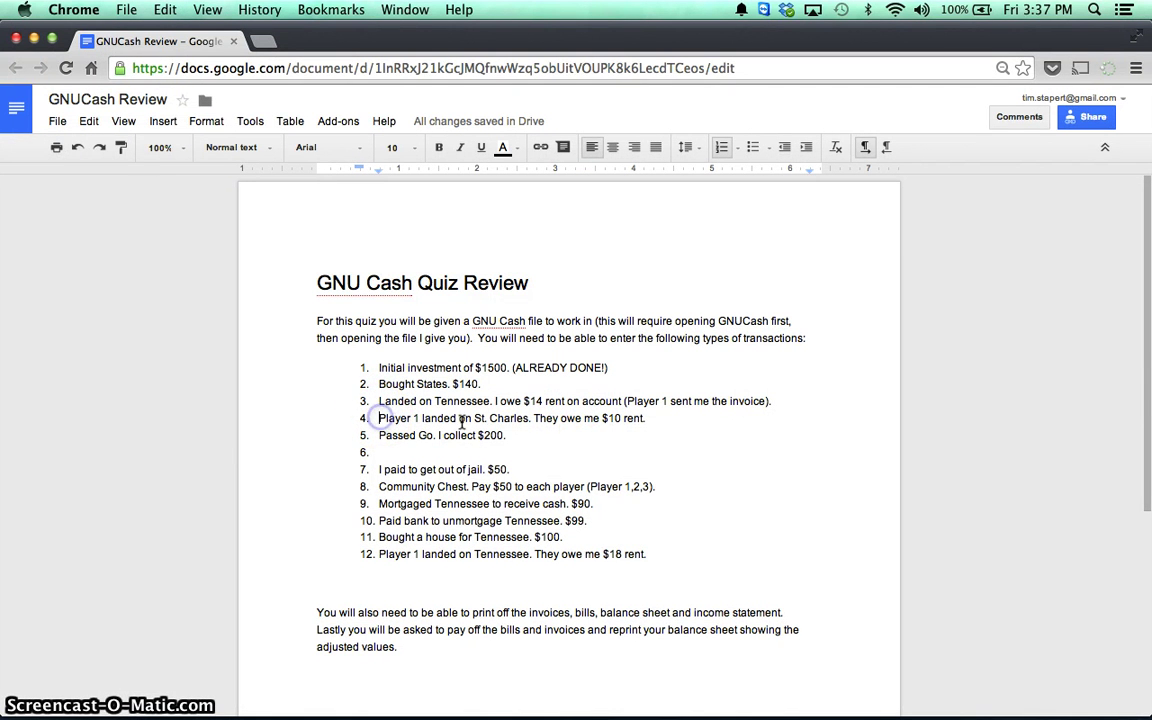
key("BackSpace")
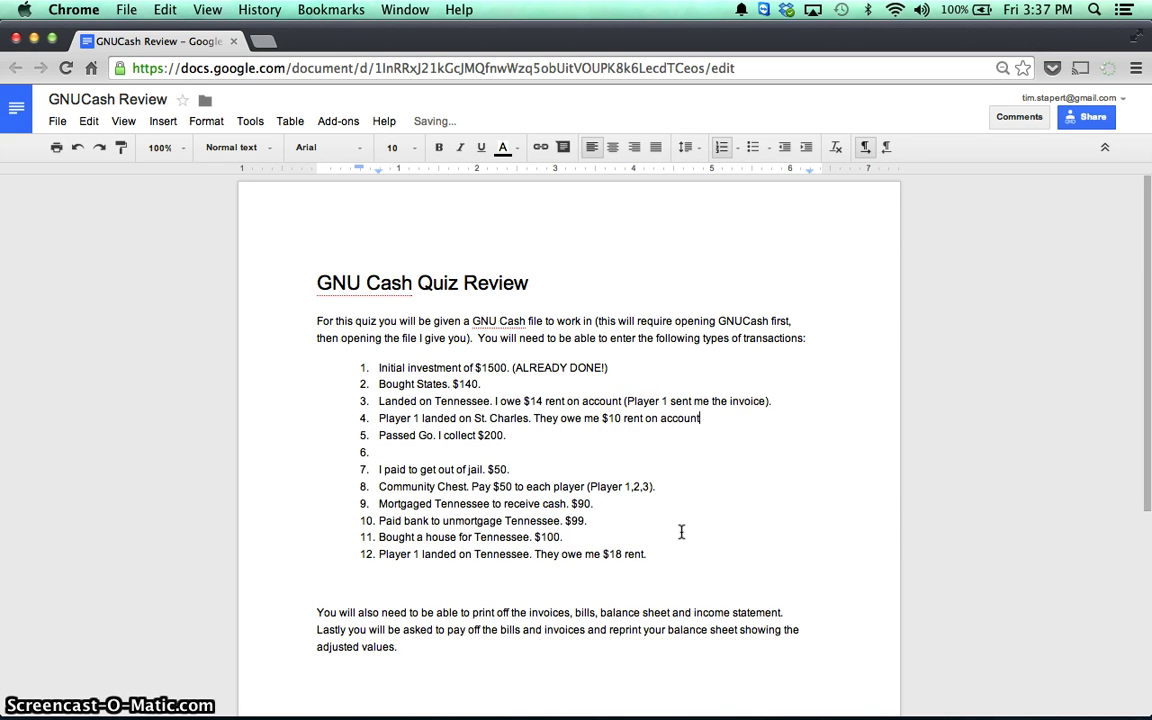
type("on account")
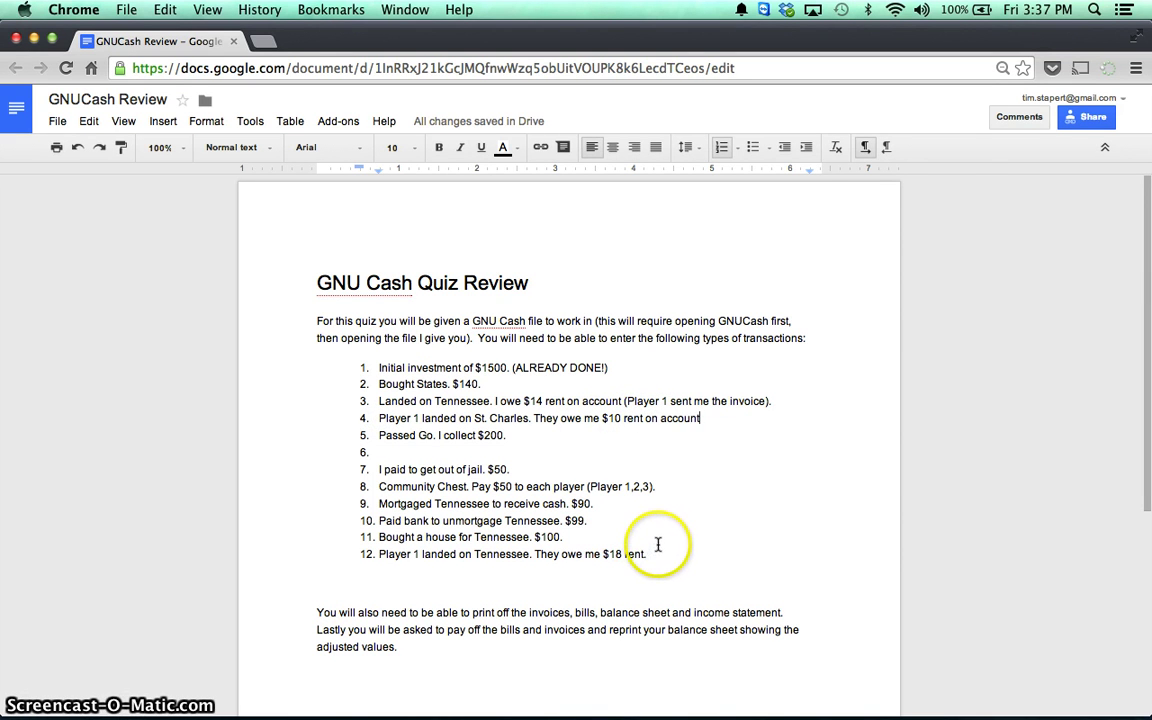
type(".")
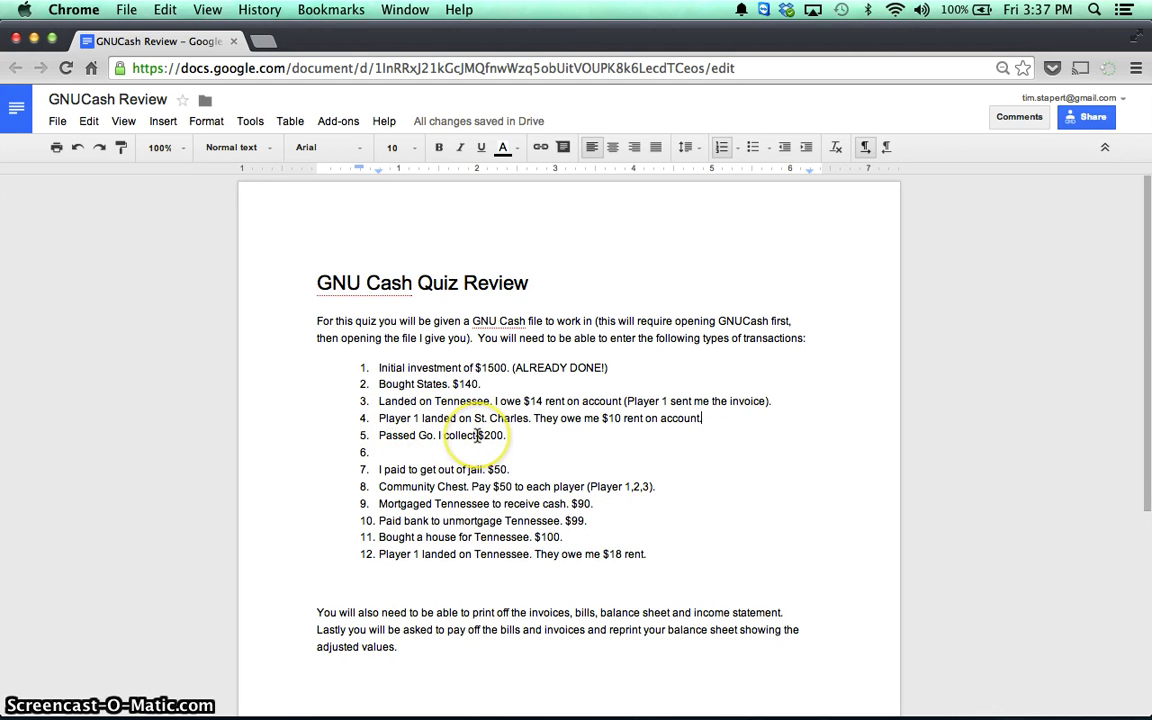
key("super+Tab")
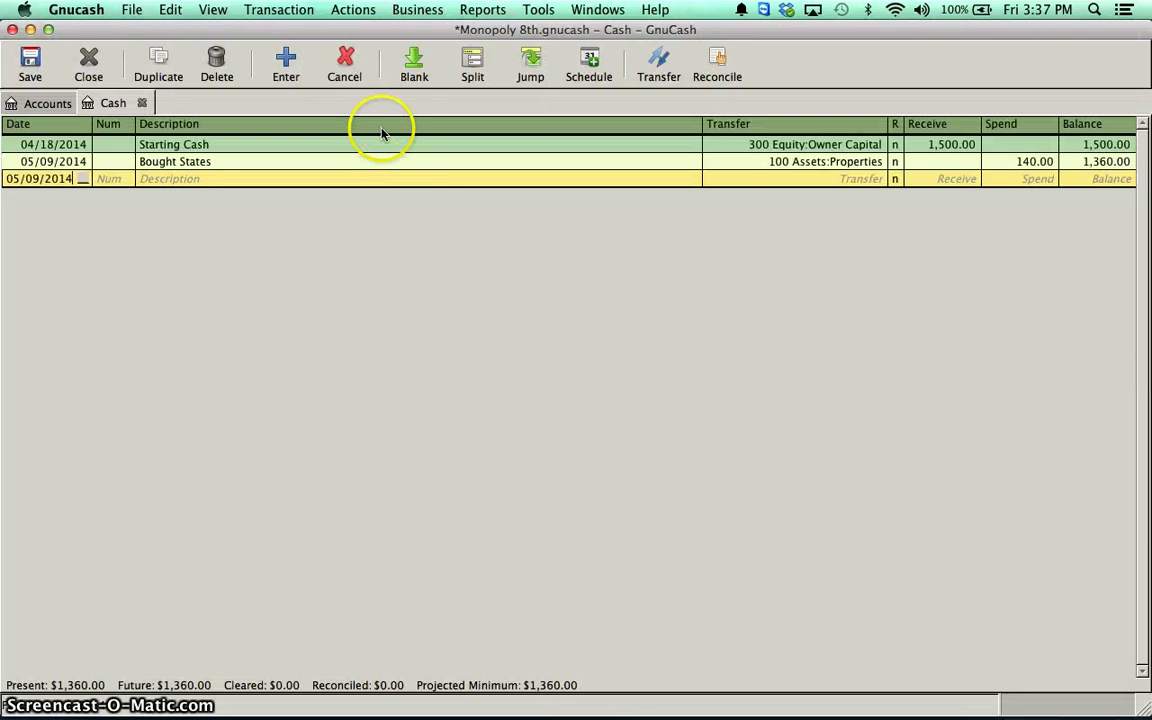
Step: Open the Customers Overview from Business > Customer
left_click(427, 10)
mouse_move(449, 33)
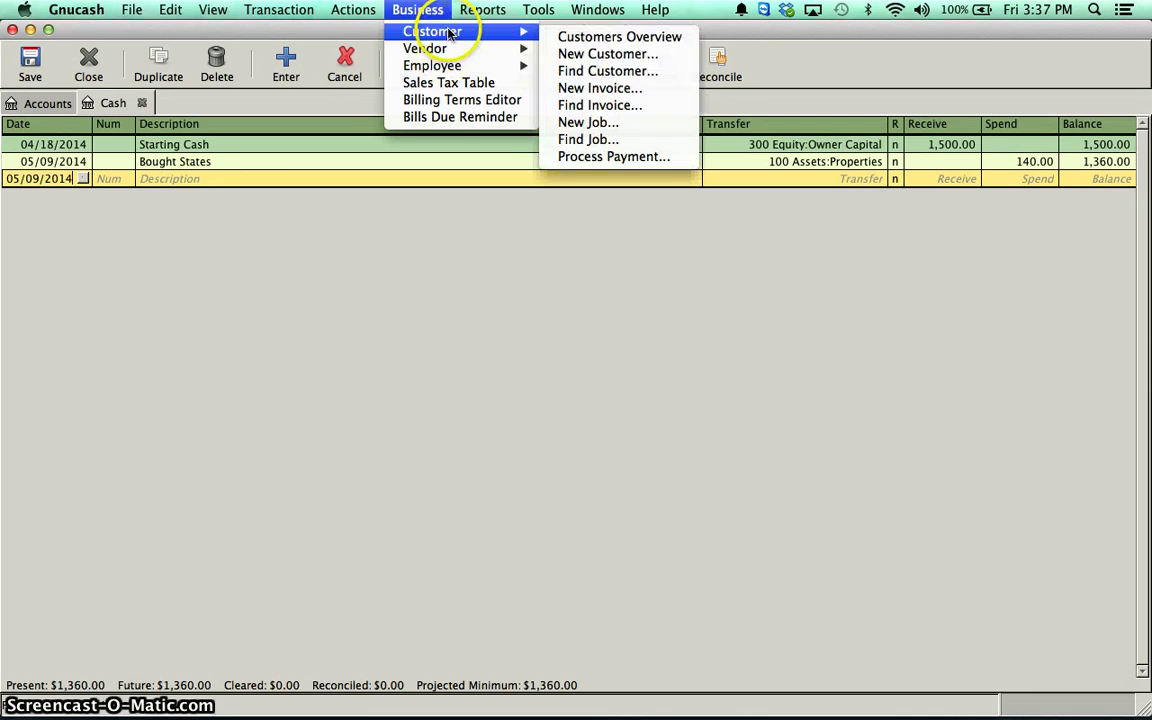
left_click(600, 37)
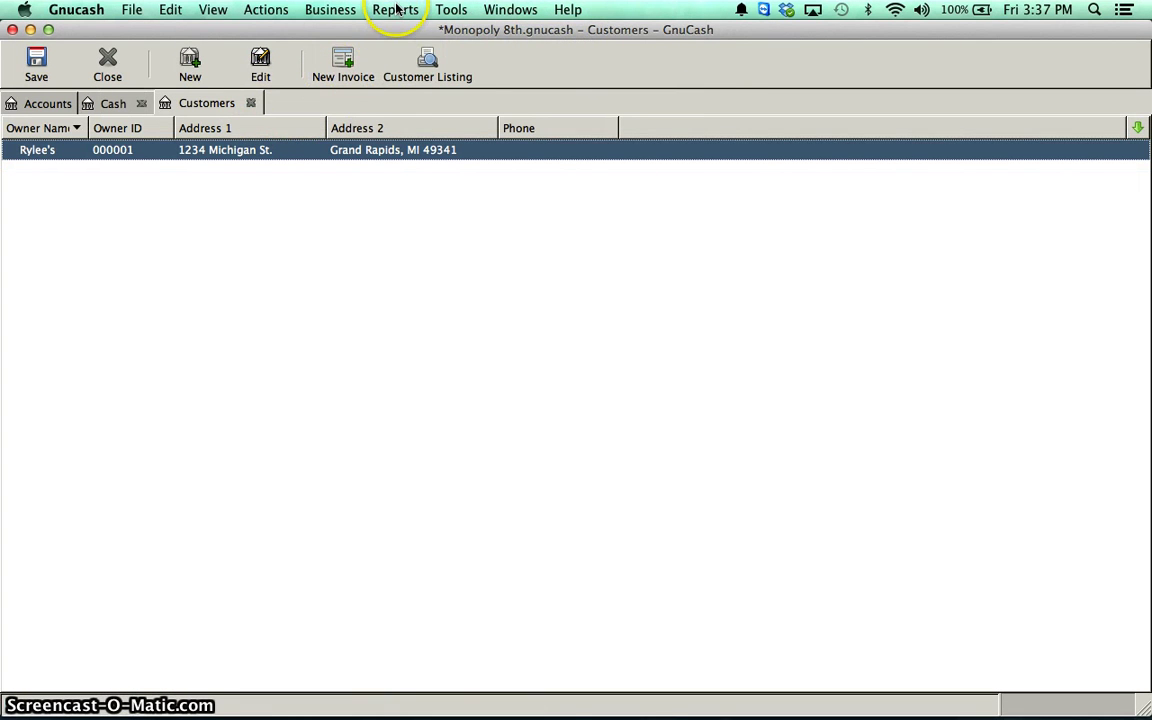
Step: Create new invoice 000004 for the existing customer, dated 05/09/2014
left_click(338, 10)
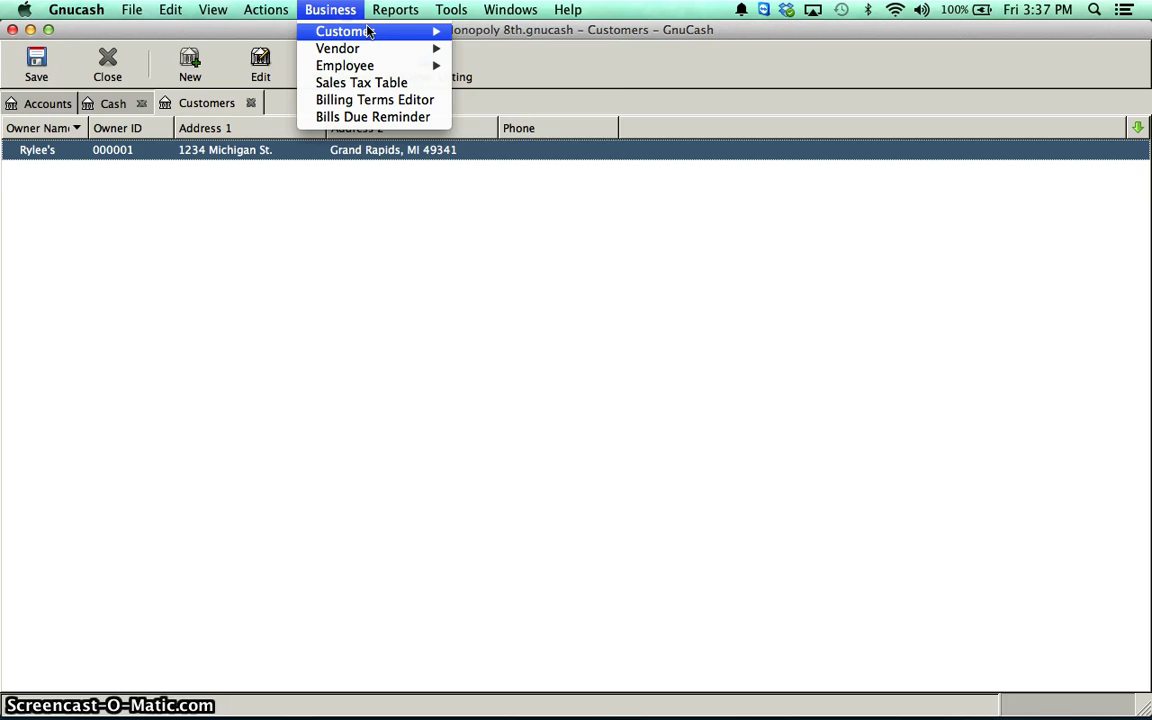
mouse_move(360, 31)
left_click(548, 87)
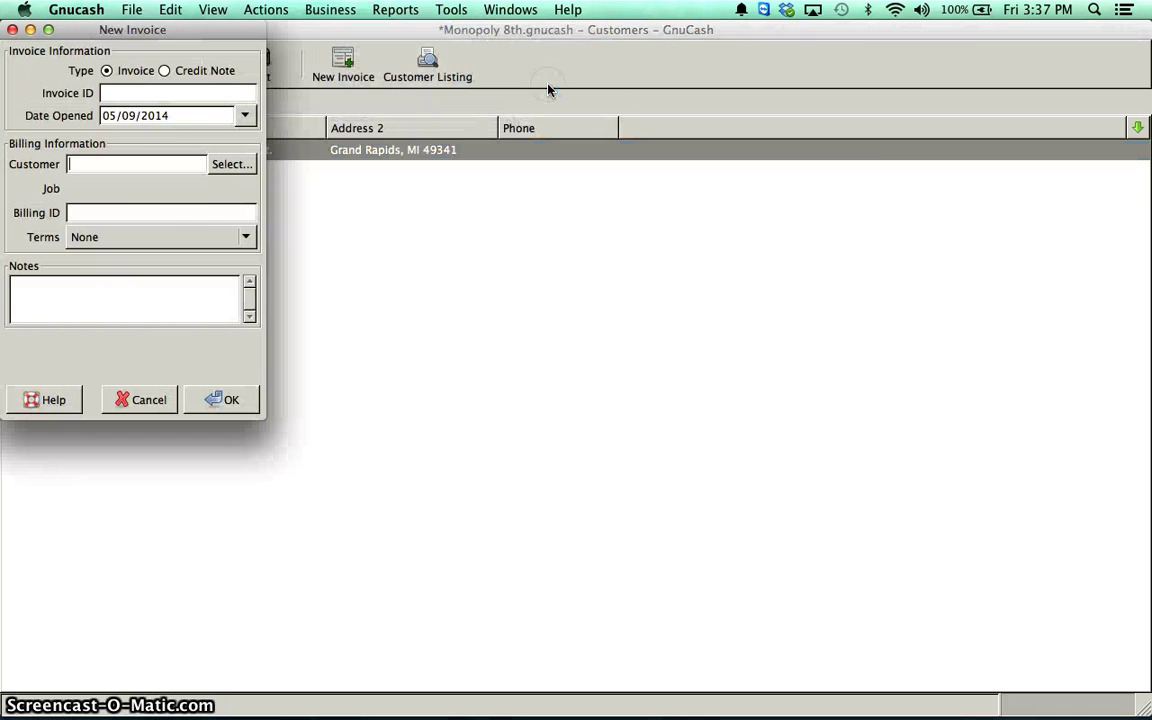
left_click(136, 163)
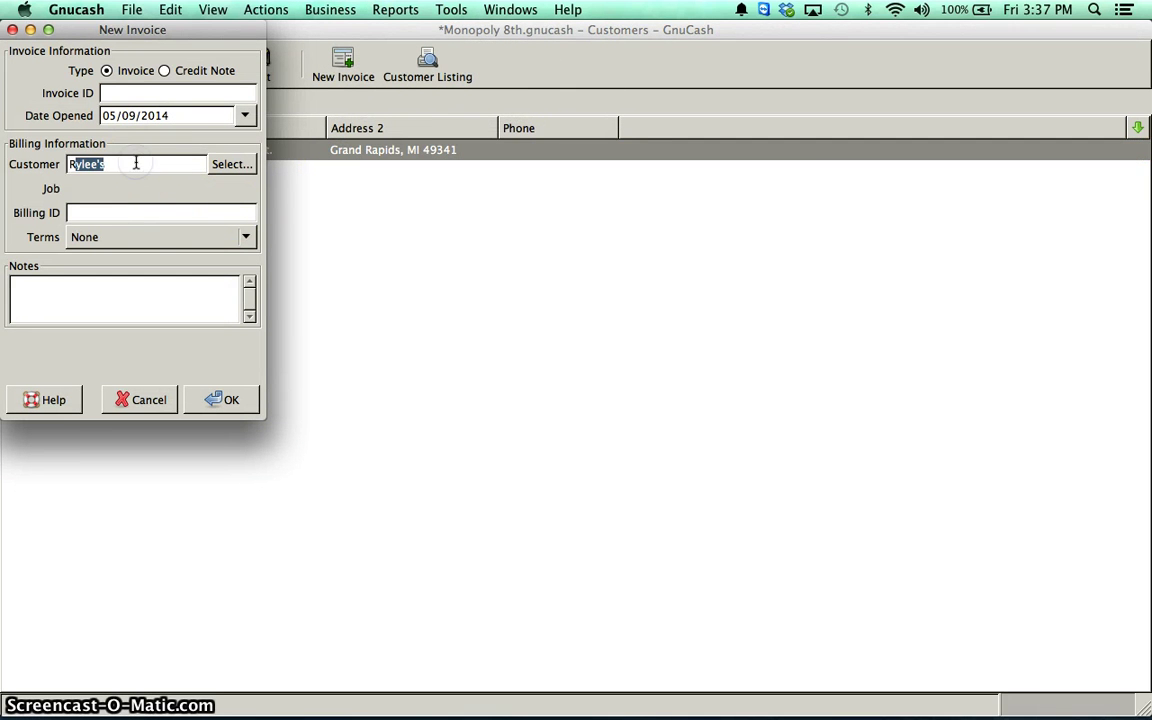
type("R")
left_click(88, 187)
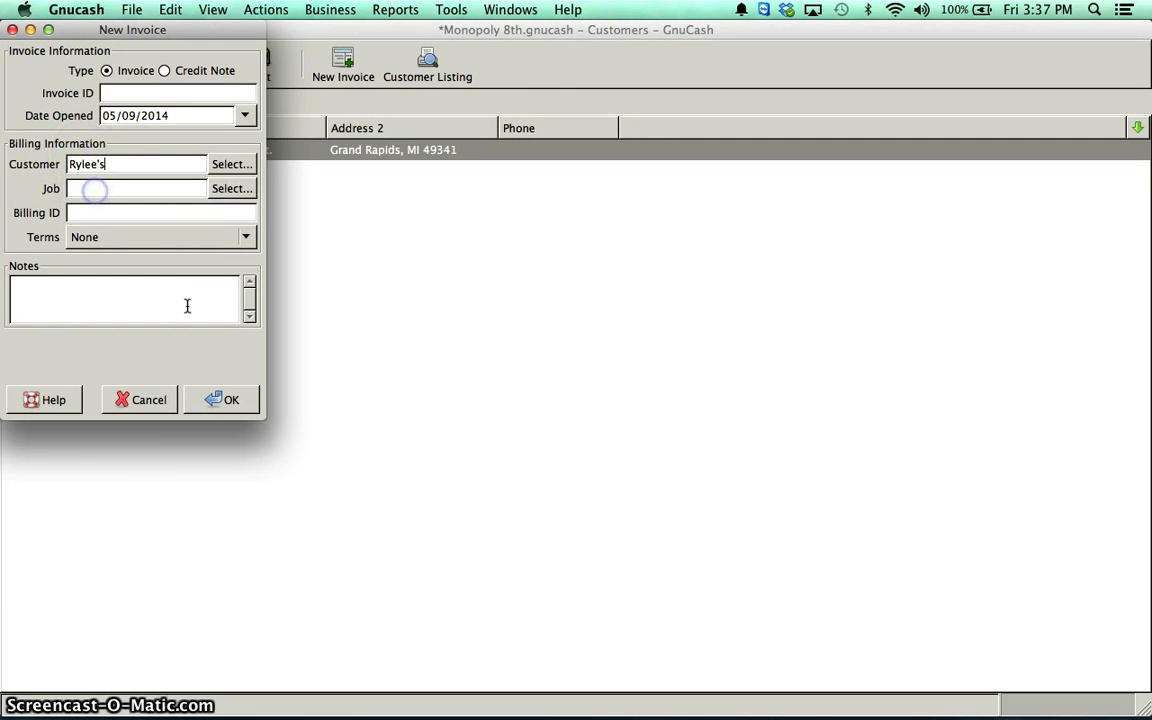
left_click(224, 400)
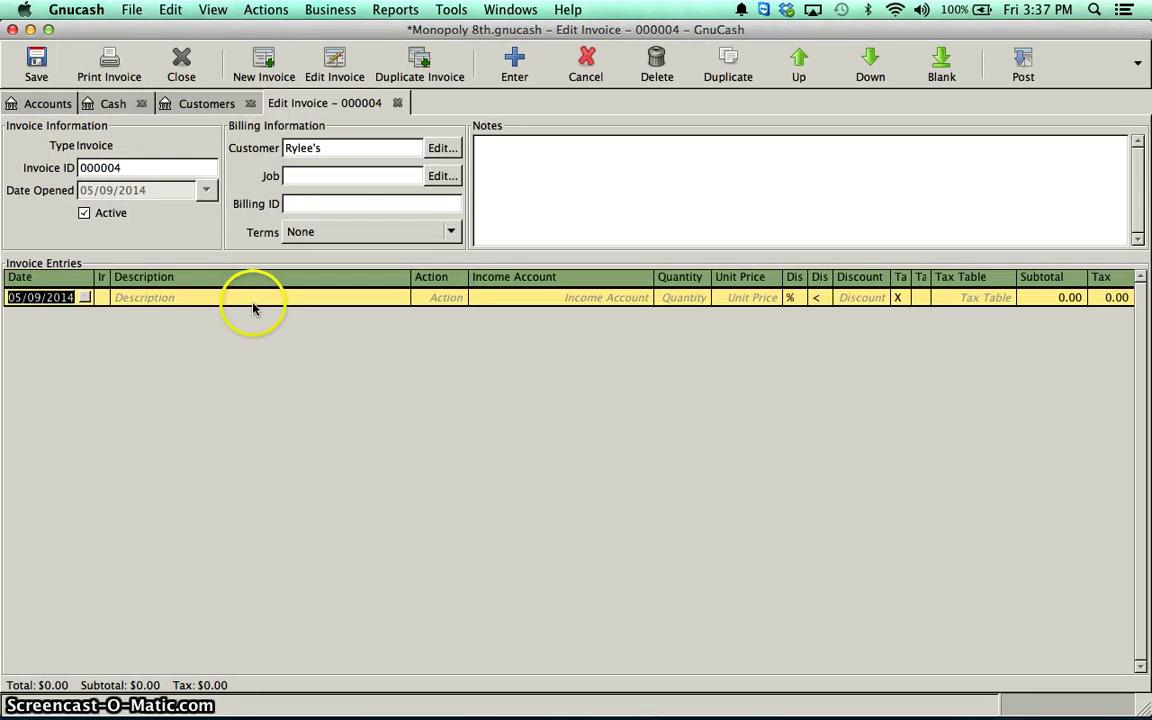
Step: Add a 'St. Charles' invoice line charged to 400 Income:Rent Income
left_click(249, 300)
type("St. Charles")
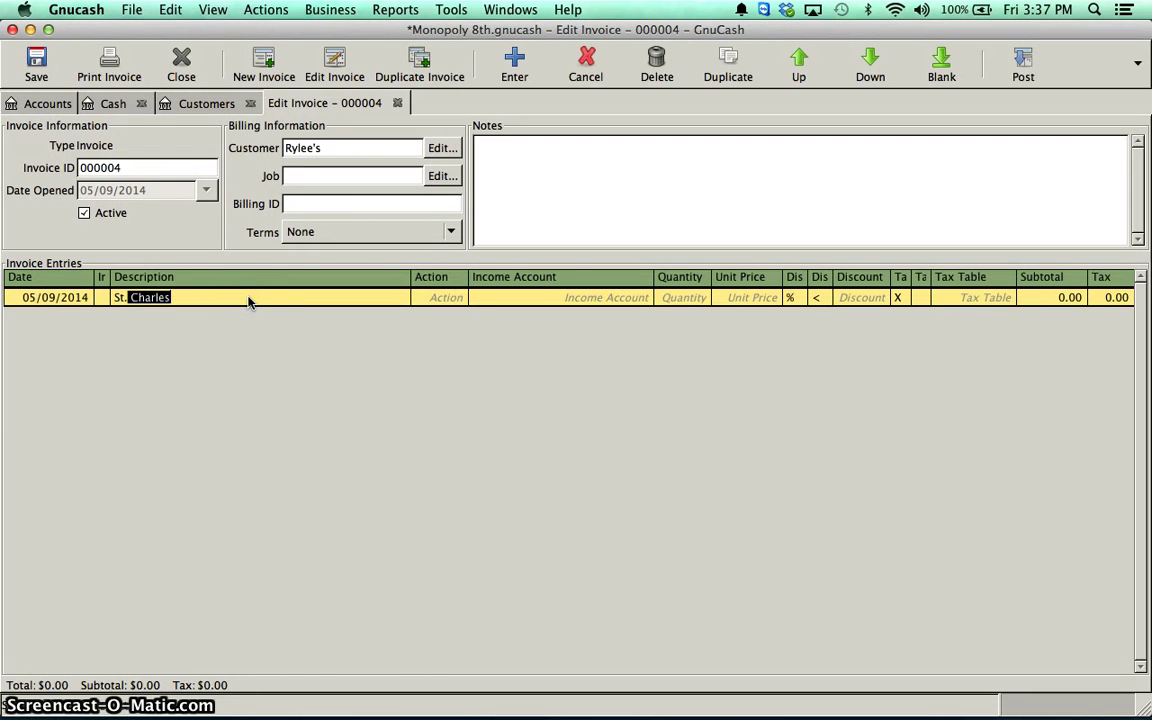
key("Tab")
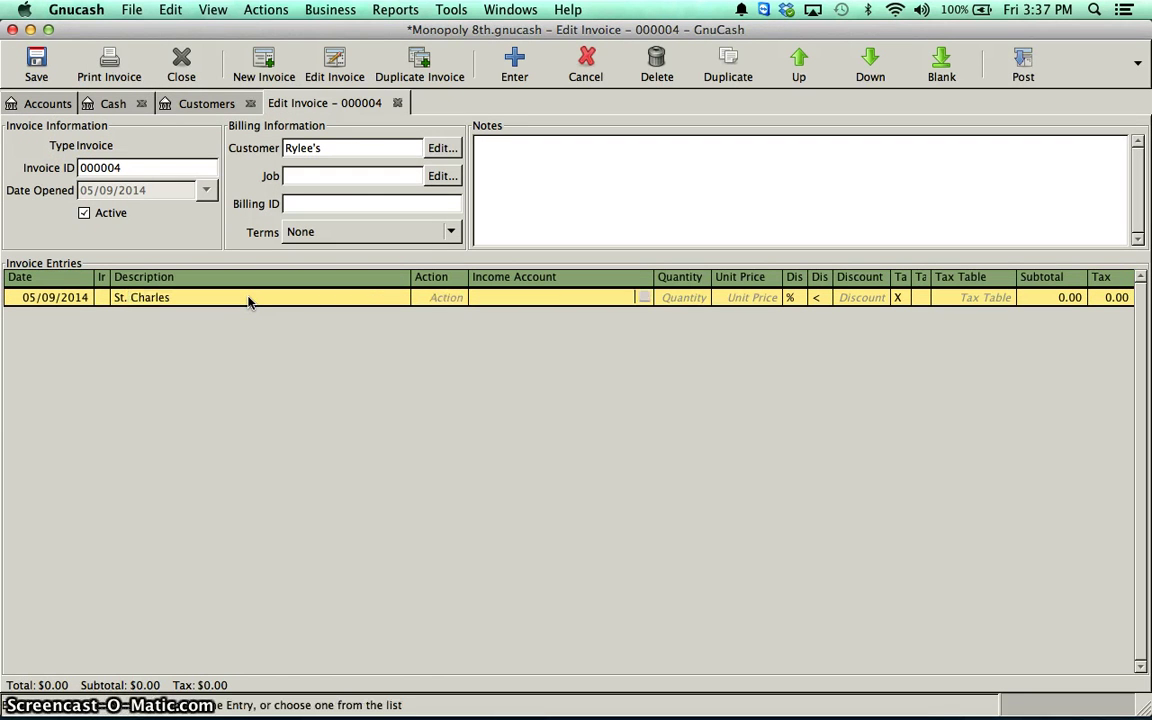
type("5")
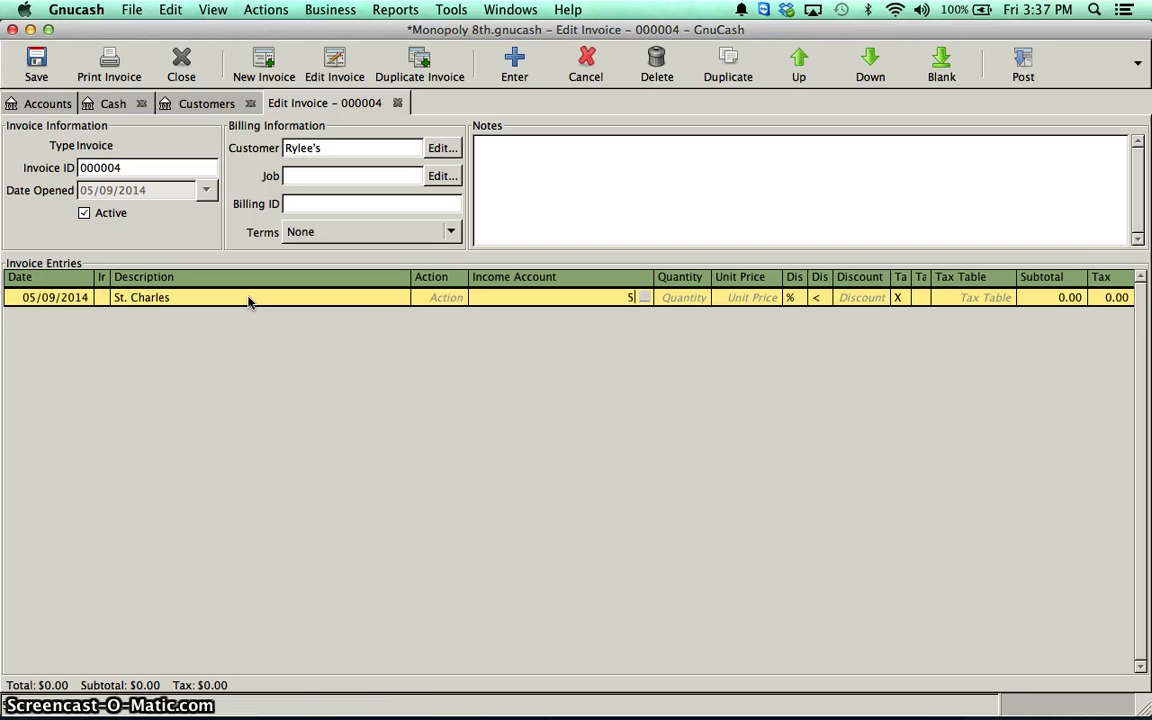
key("BackSpace")
type("4")
key("Down")
key("Down")
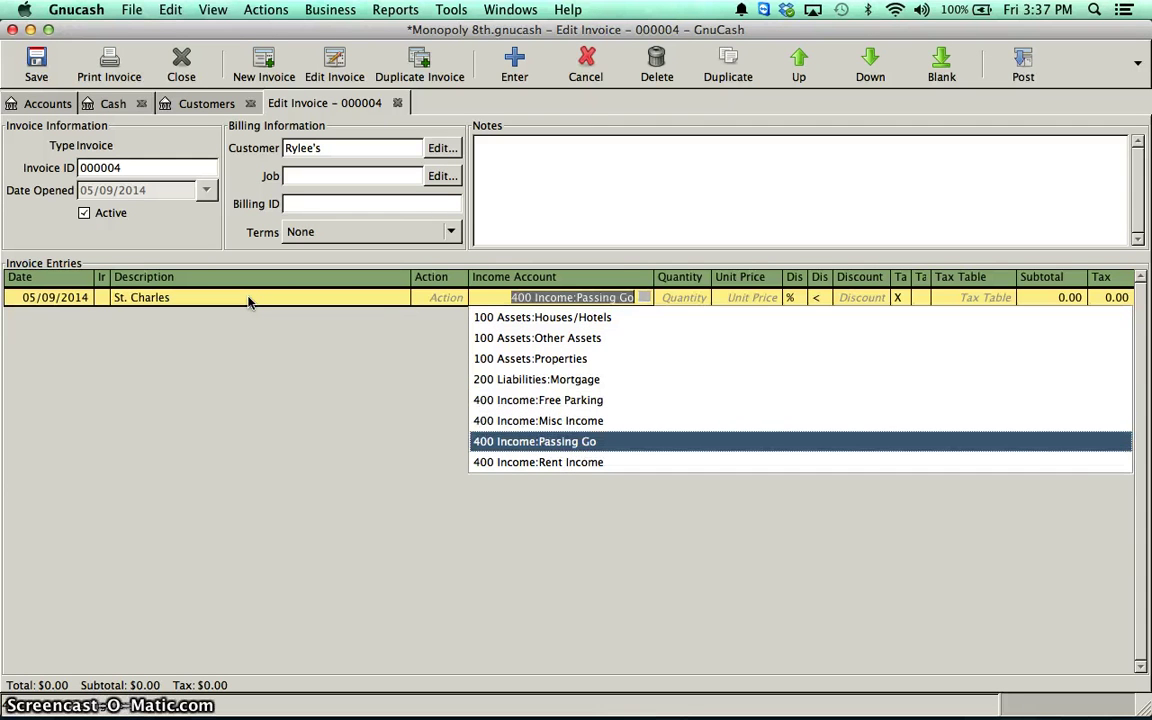
key("Down")
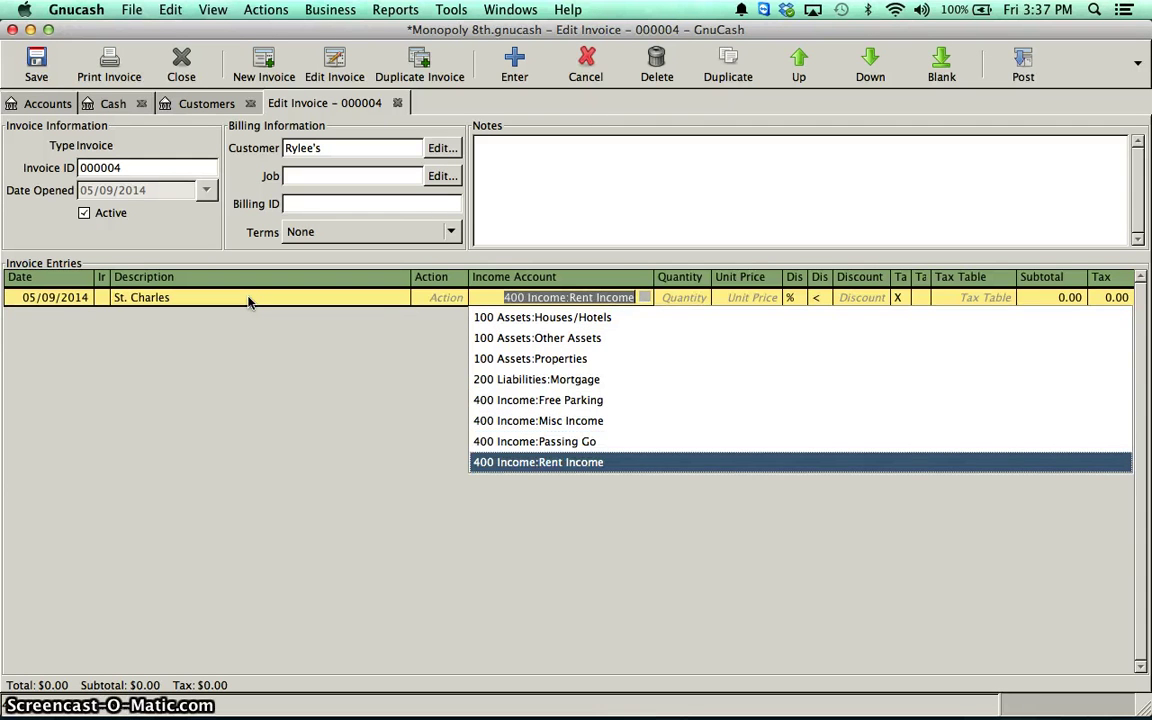
key("Tab")
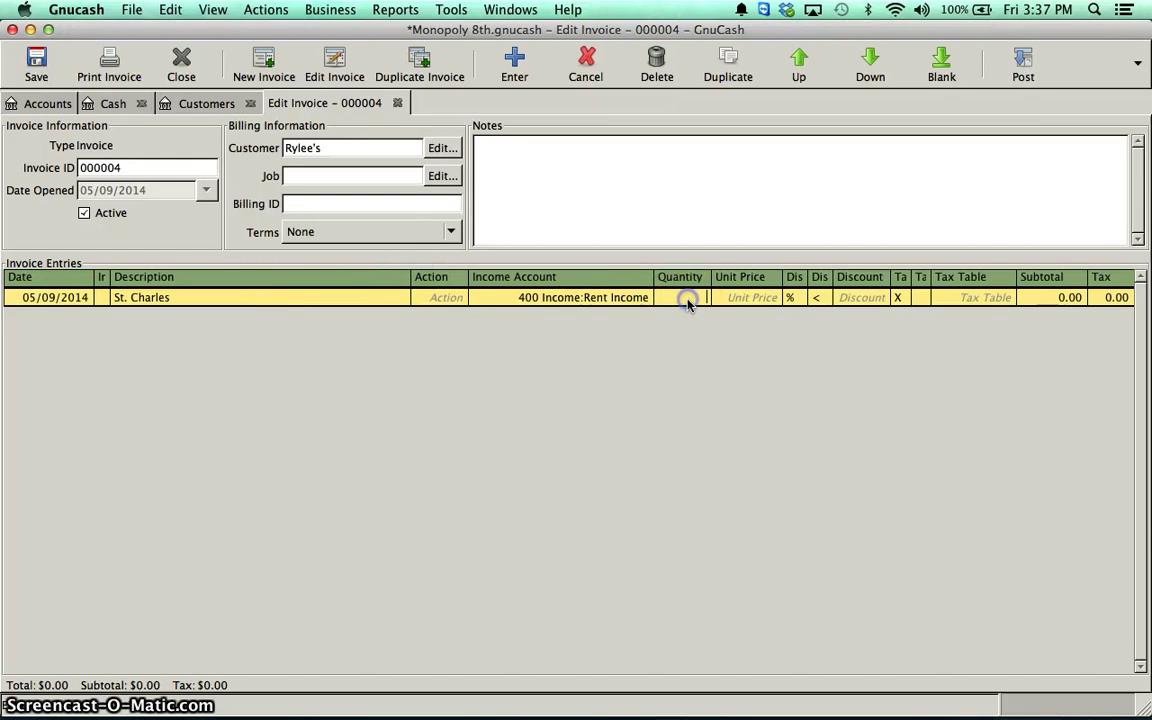
Step: Give the St. Charles line quantity 1 at unit price 10.00, totalling $10.00
type("1")
key("Tab")
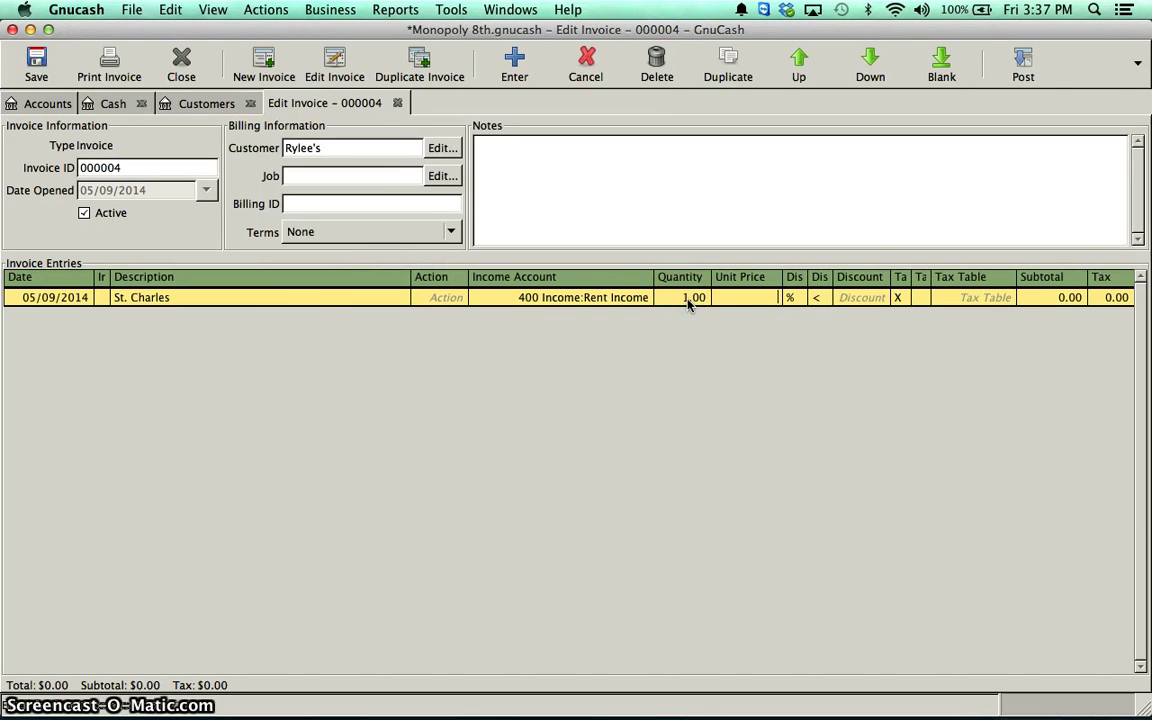
key("super+Tab")
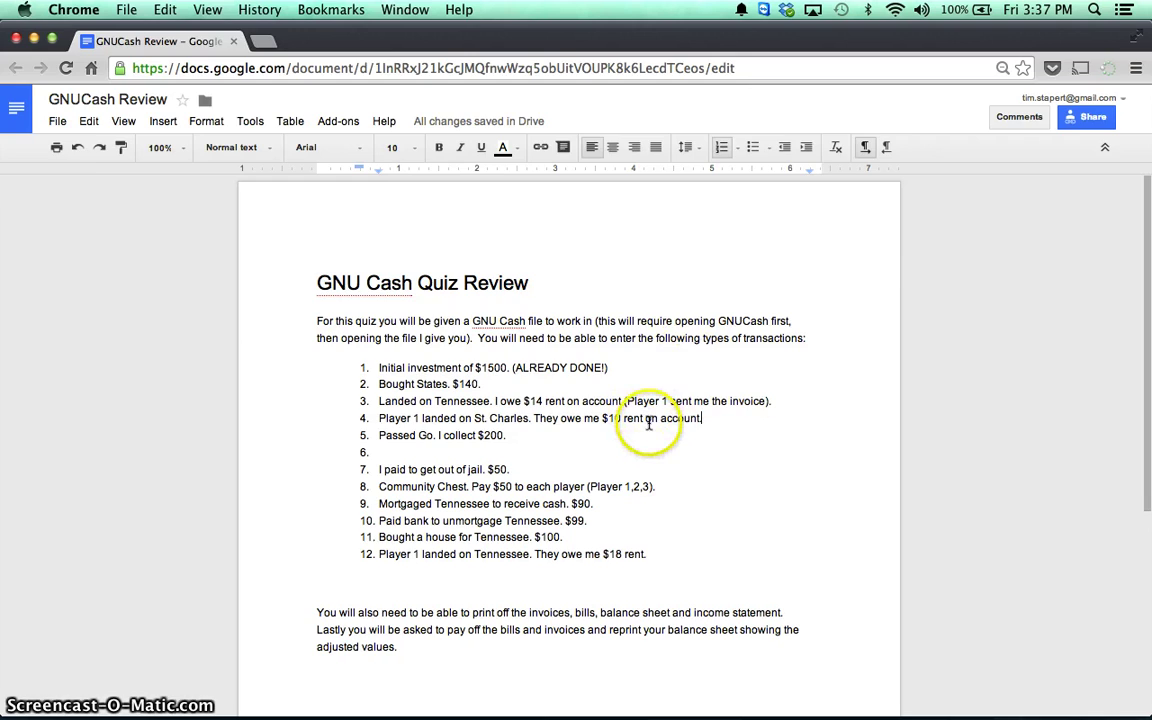
key("super+Tab")
type("10")
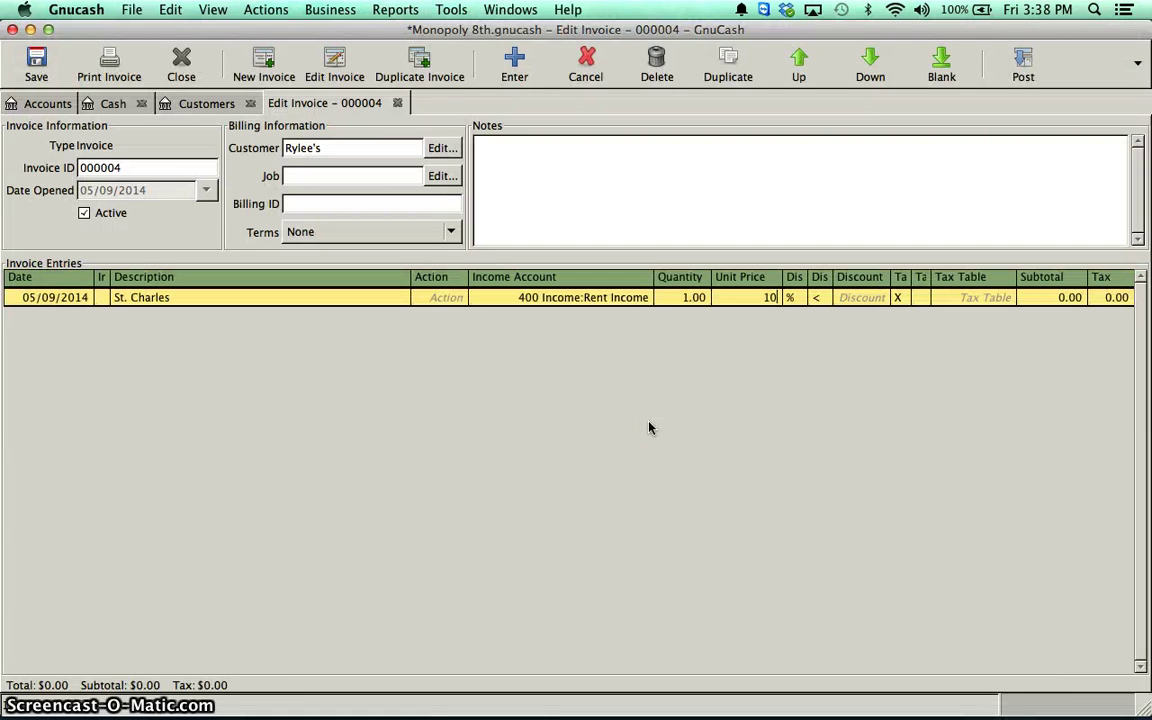
key("Return")
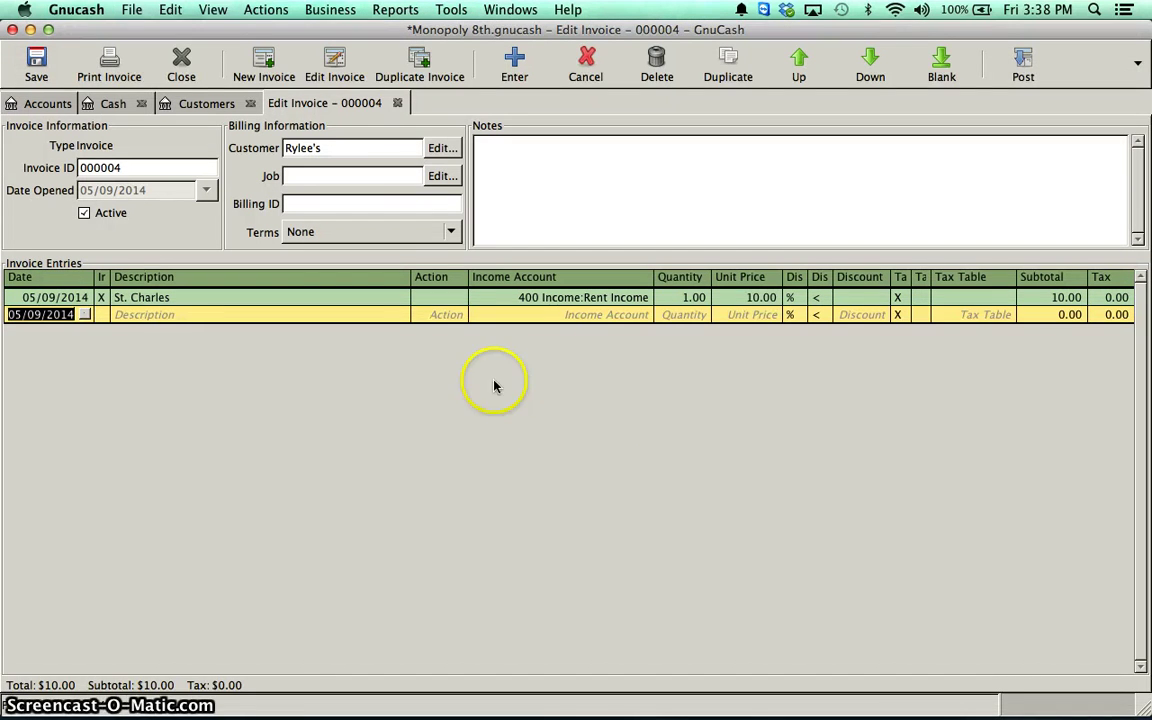
key("super+Tab")
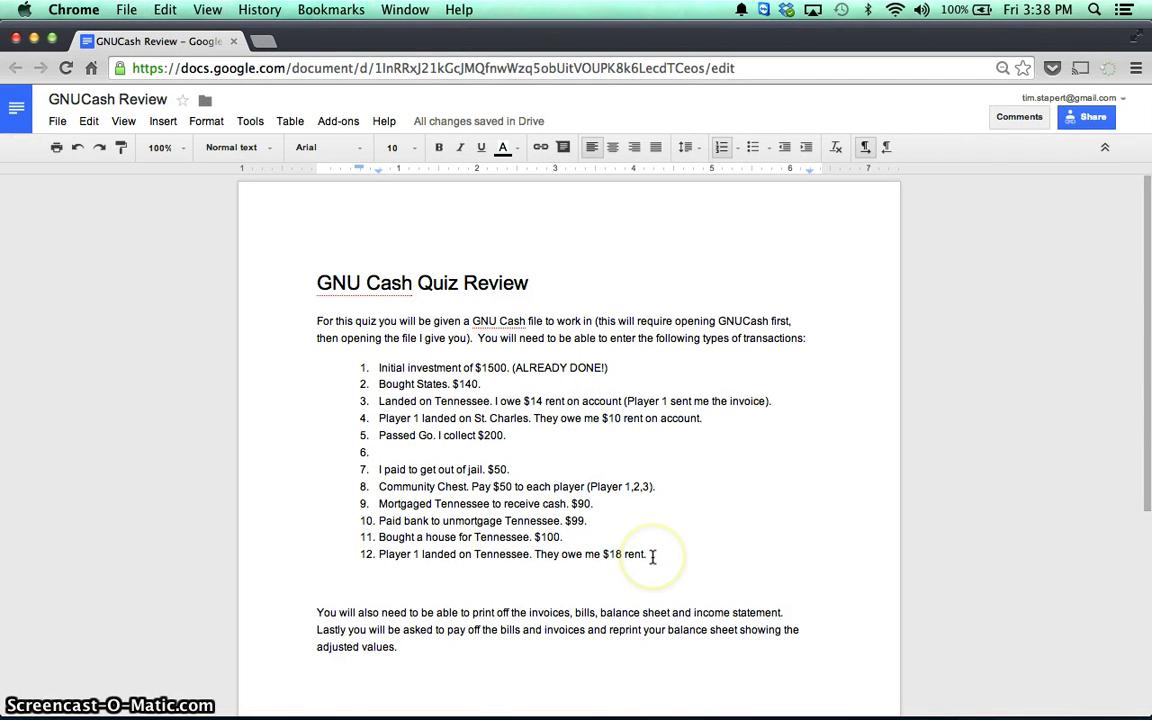
key("super+Tab")
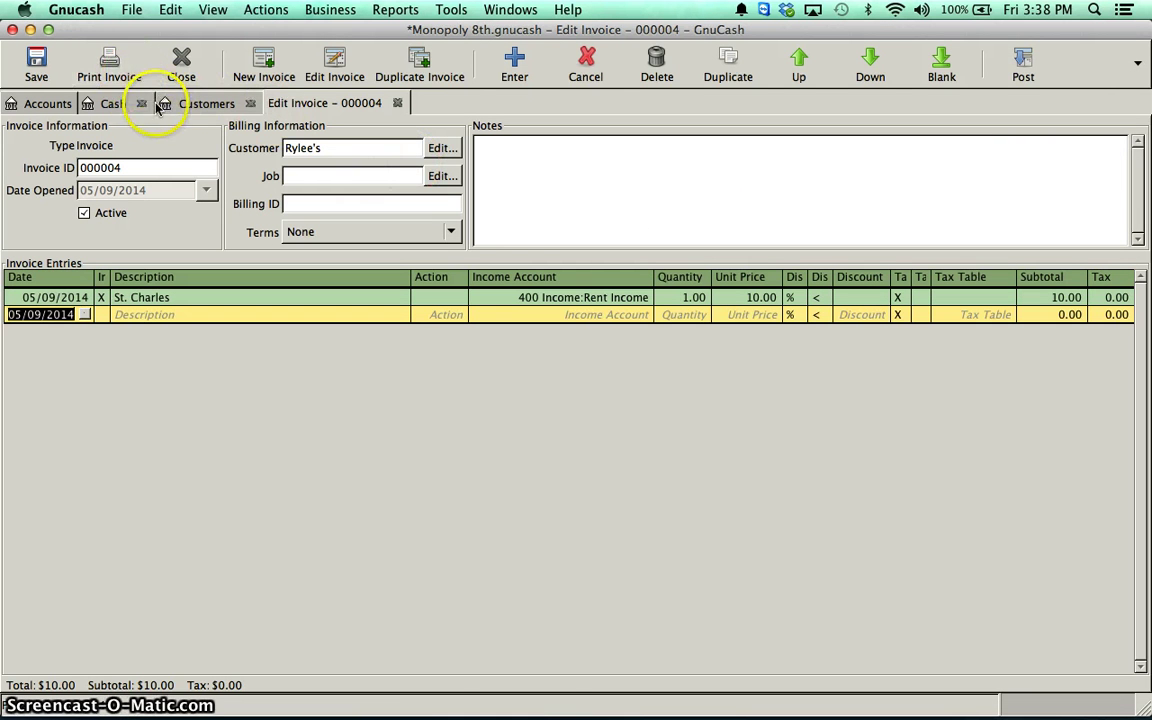
left_click(118, 108)
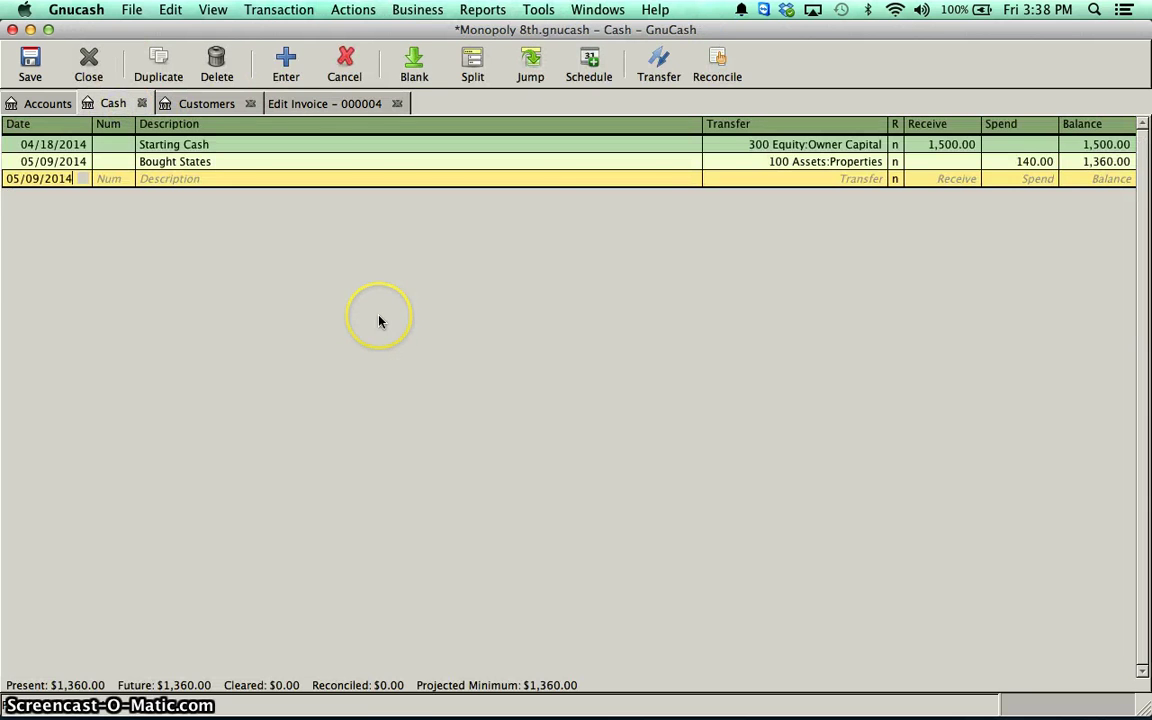
Step: Record Passed Go in the Cash register as 200.00 received from 400 Income:Passing Go
key("super+Tab")
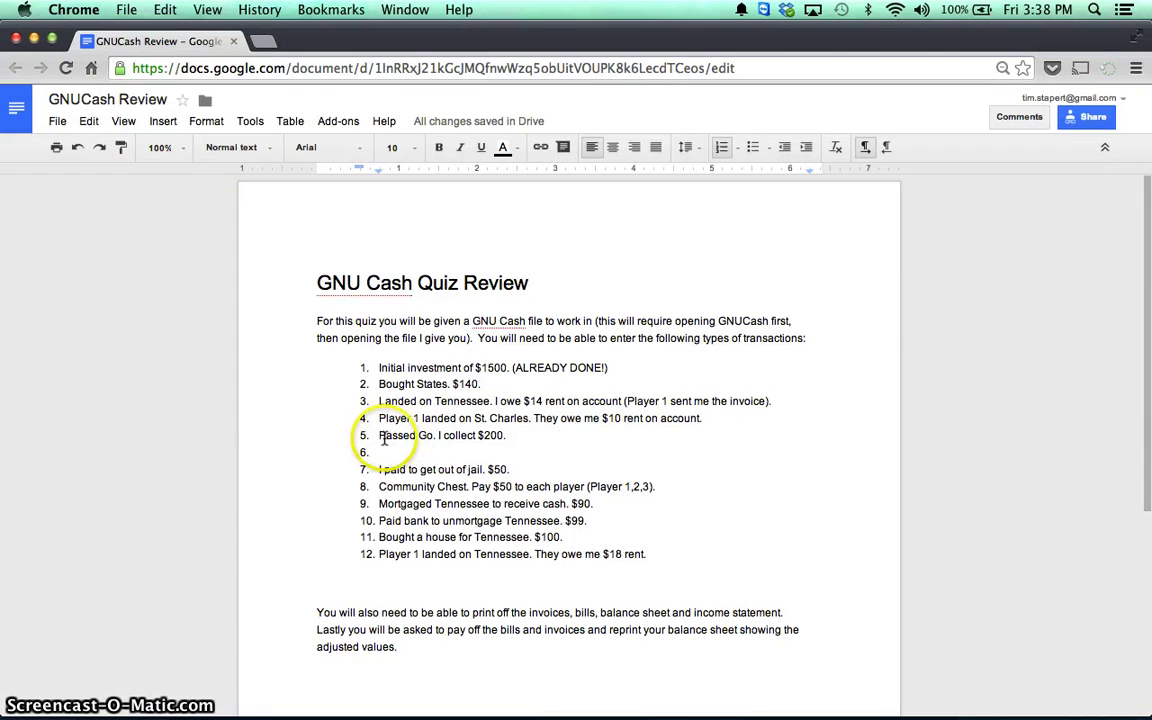
left_click_drag(314, 436, 513, 436)
key("super+Tab")
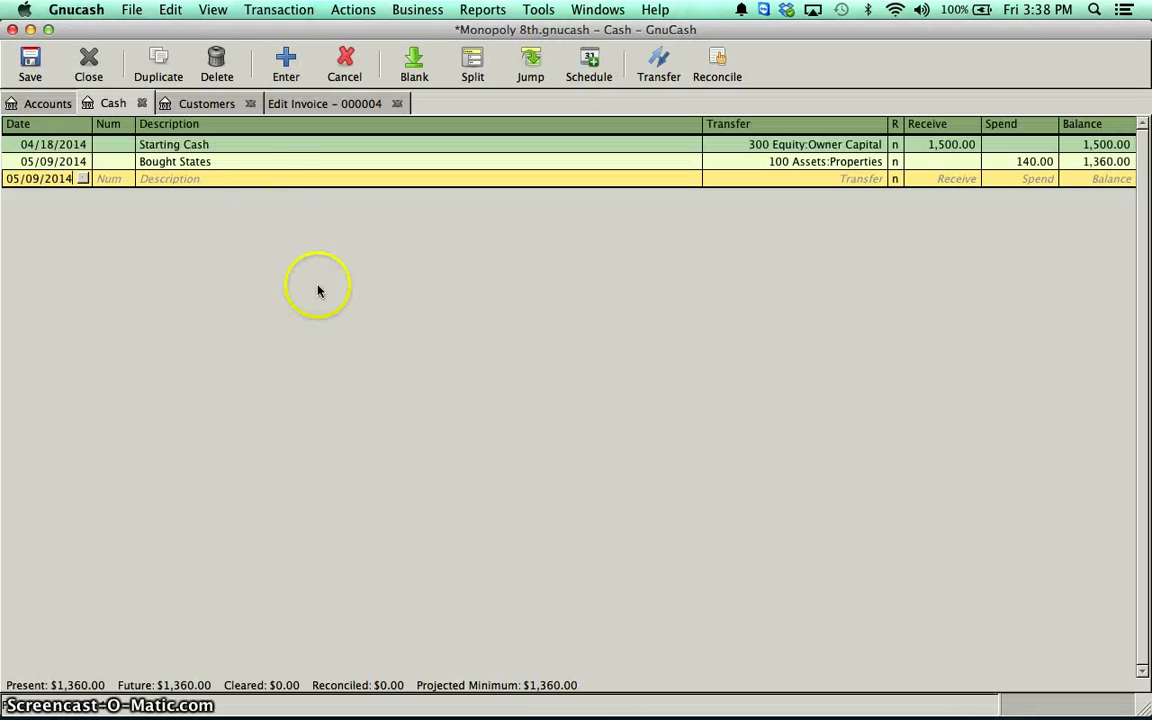
left_click(249, 180)
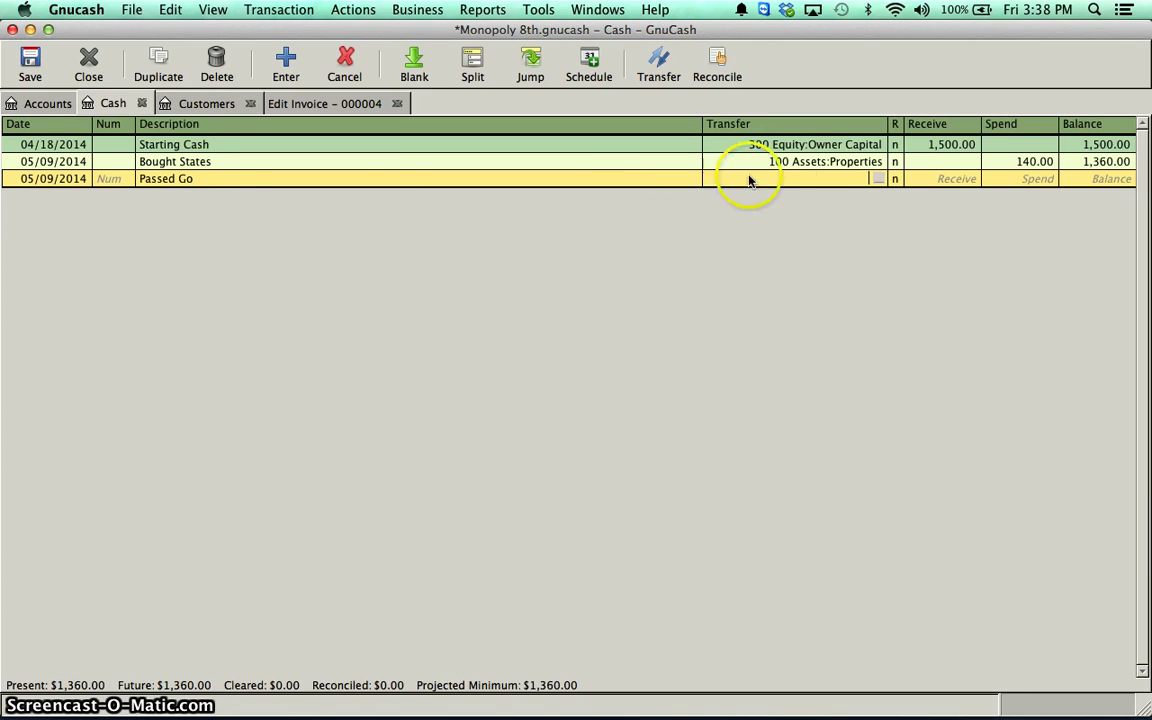
left_click(878, 178)
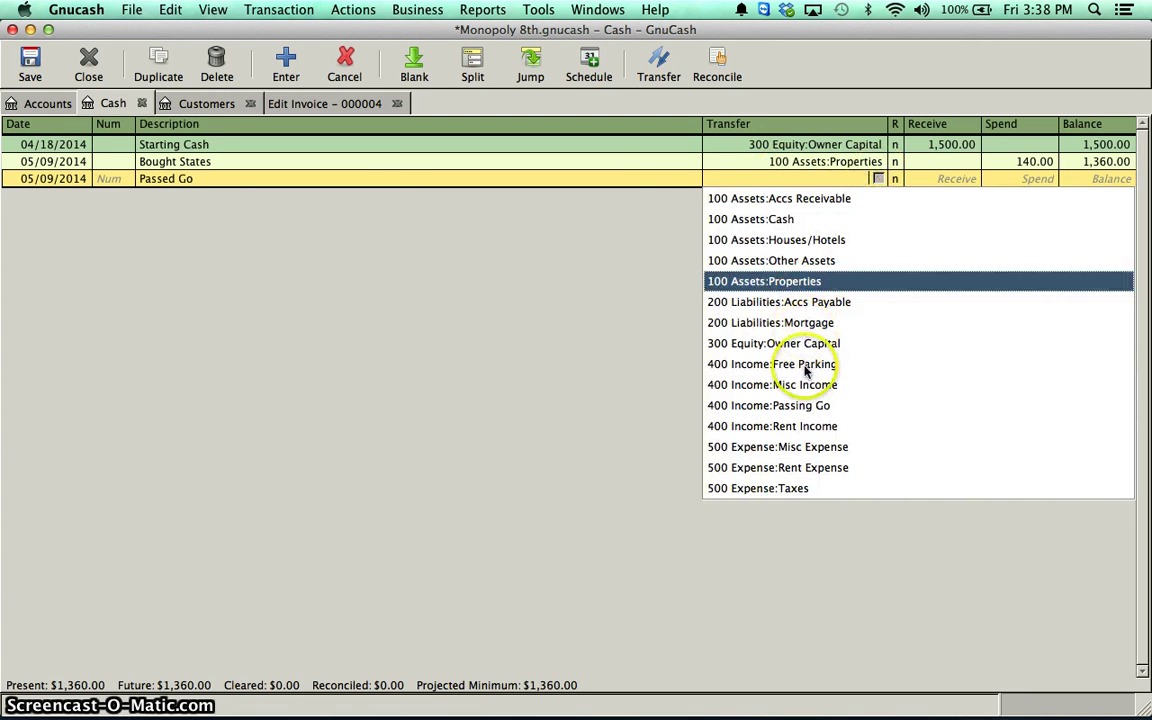
left_click(800, 405)
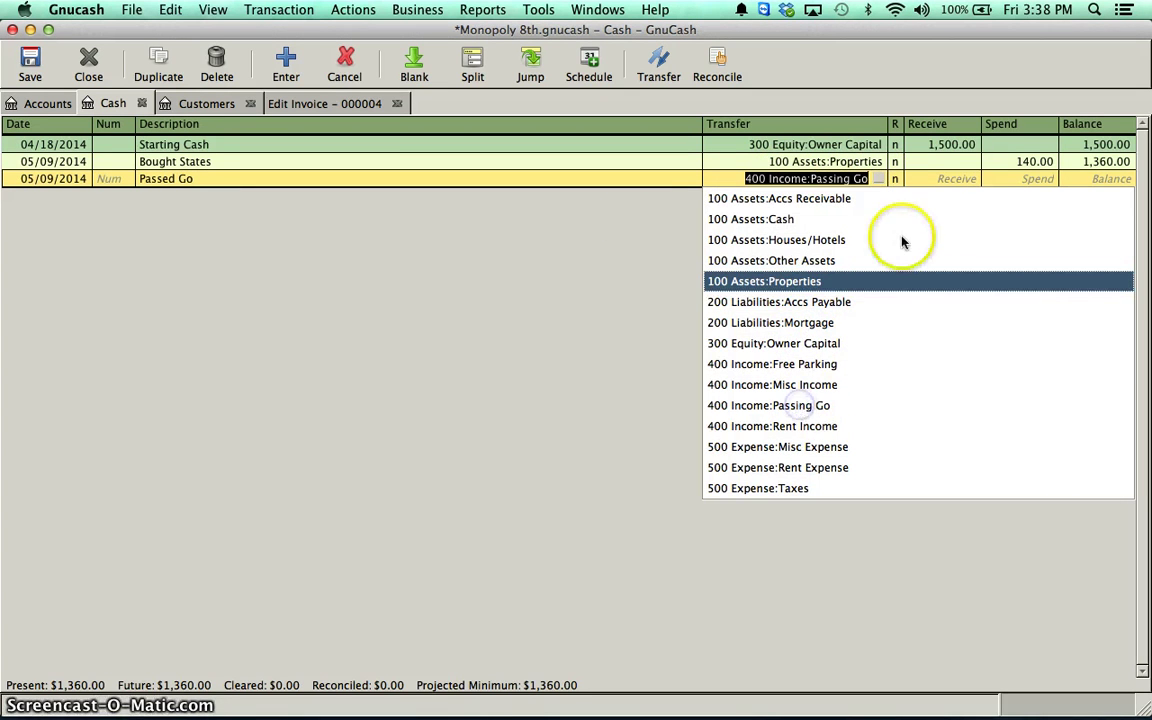
left_click(955, 179)
type("200")
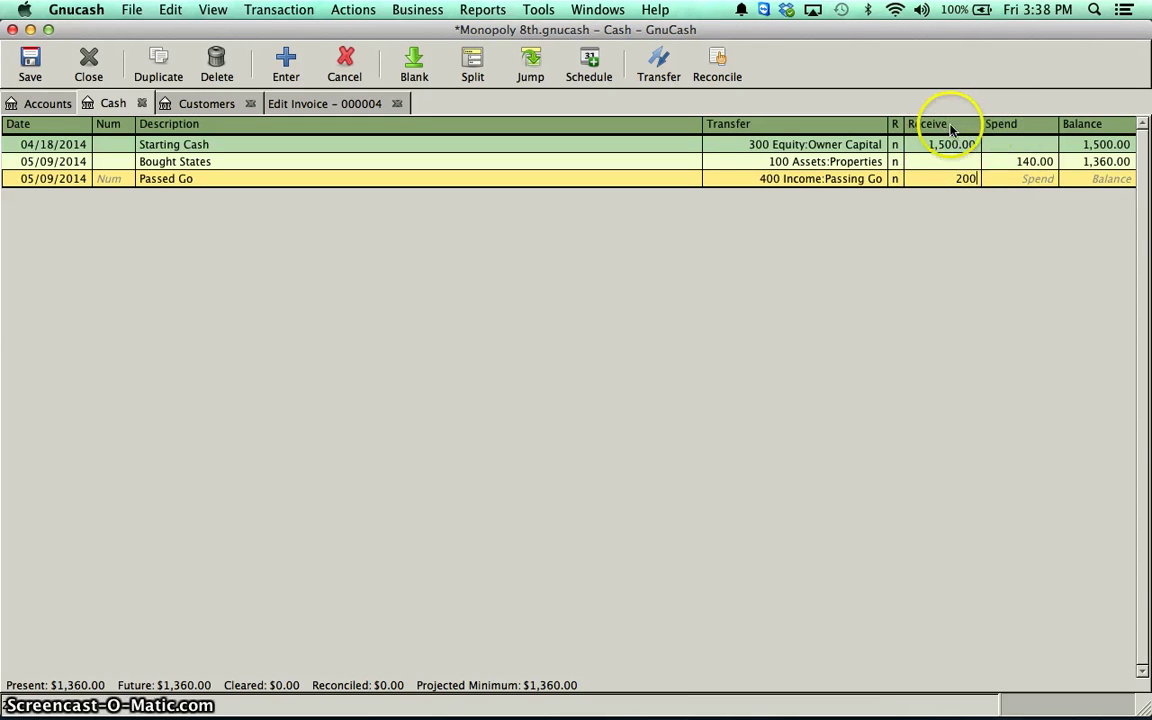
key("Tab")
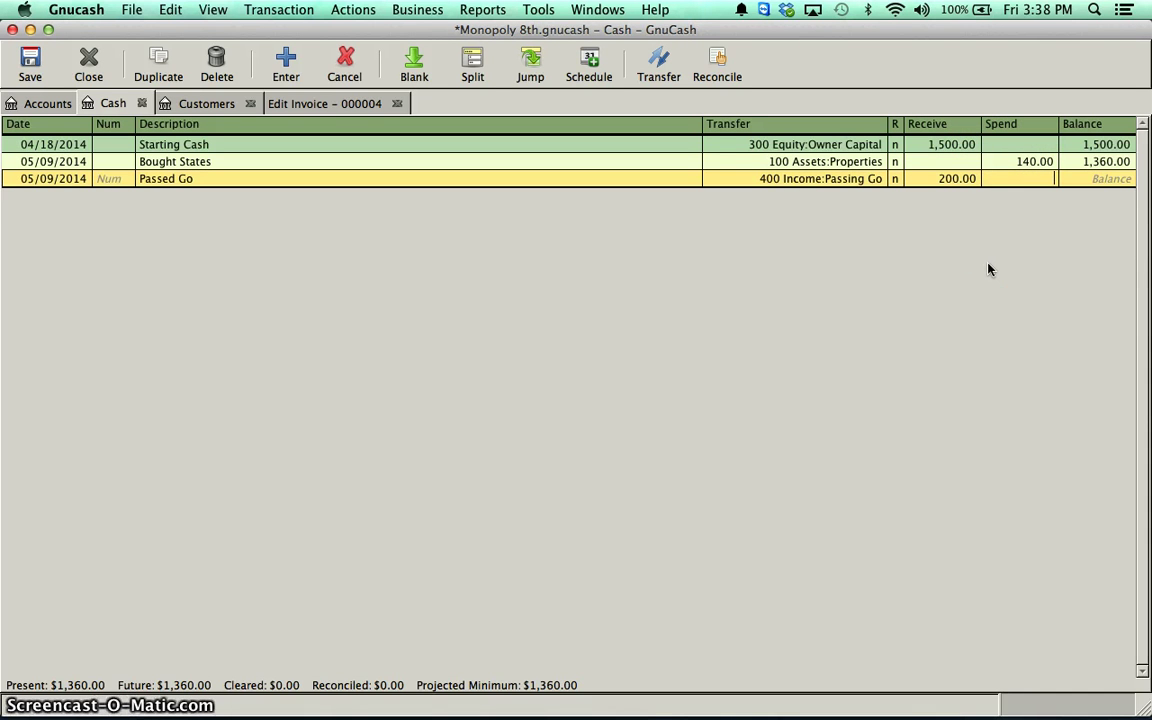
key("Return")
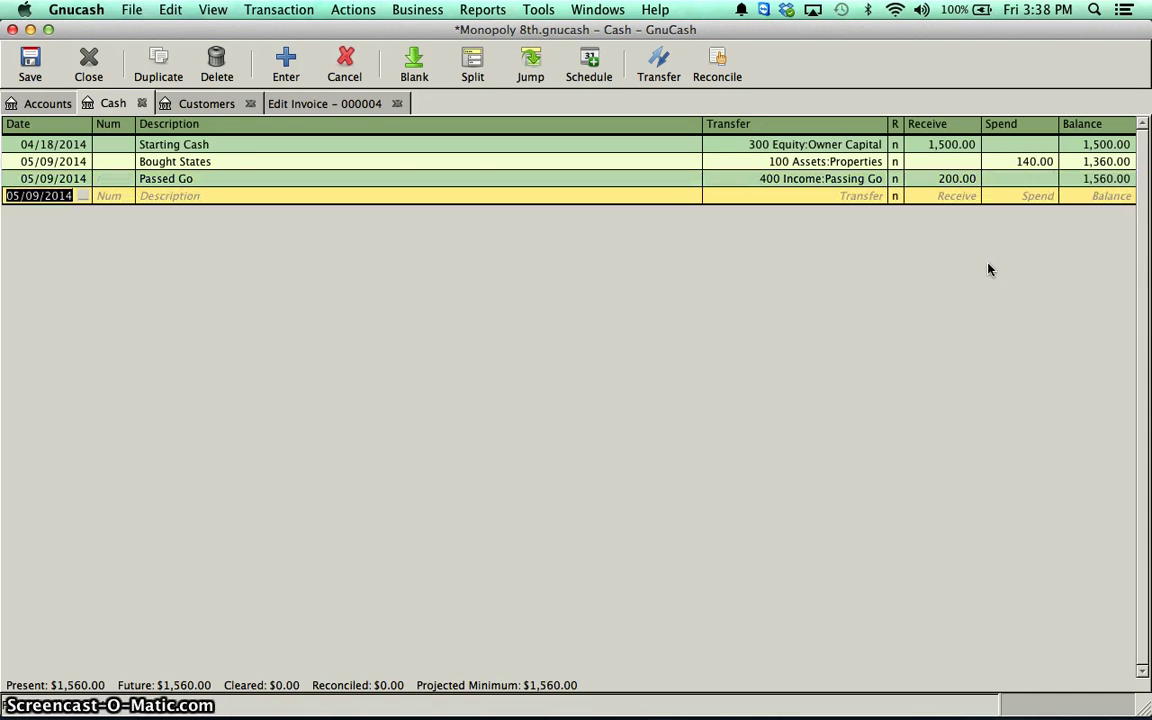
Step: Record 'Get out of jail' as a 50.00 spend to 500 Expense:Misc Expense
key("super+Tab")
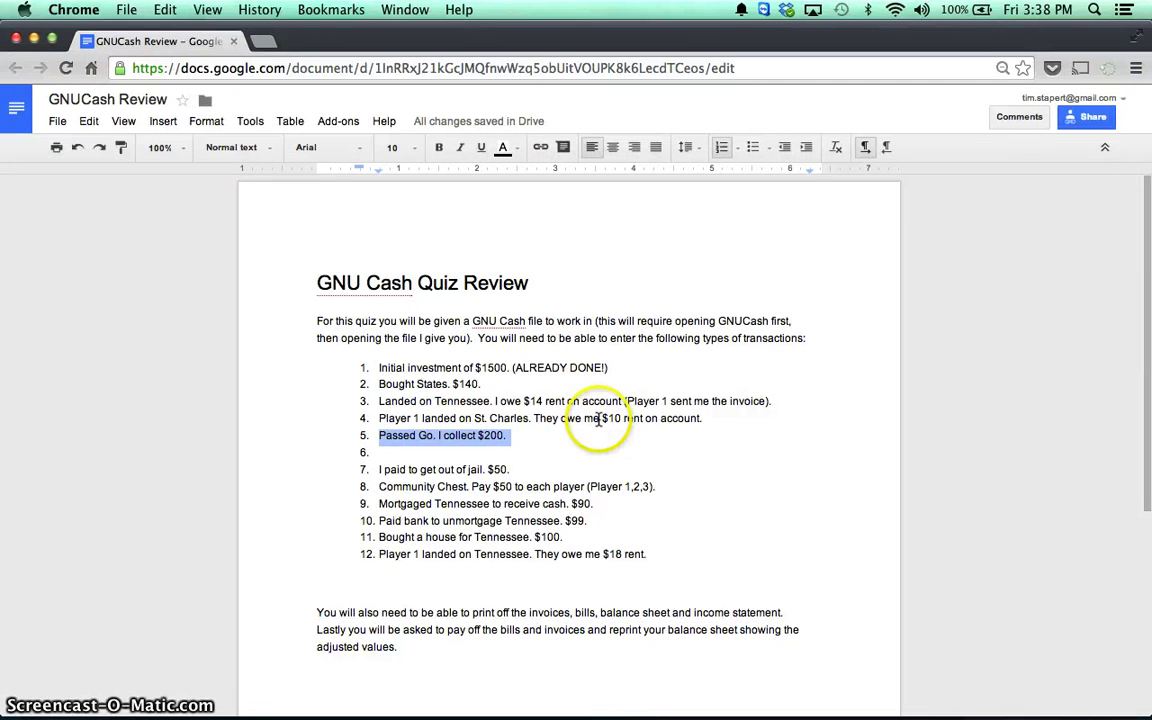
key("super+Tab")
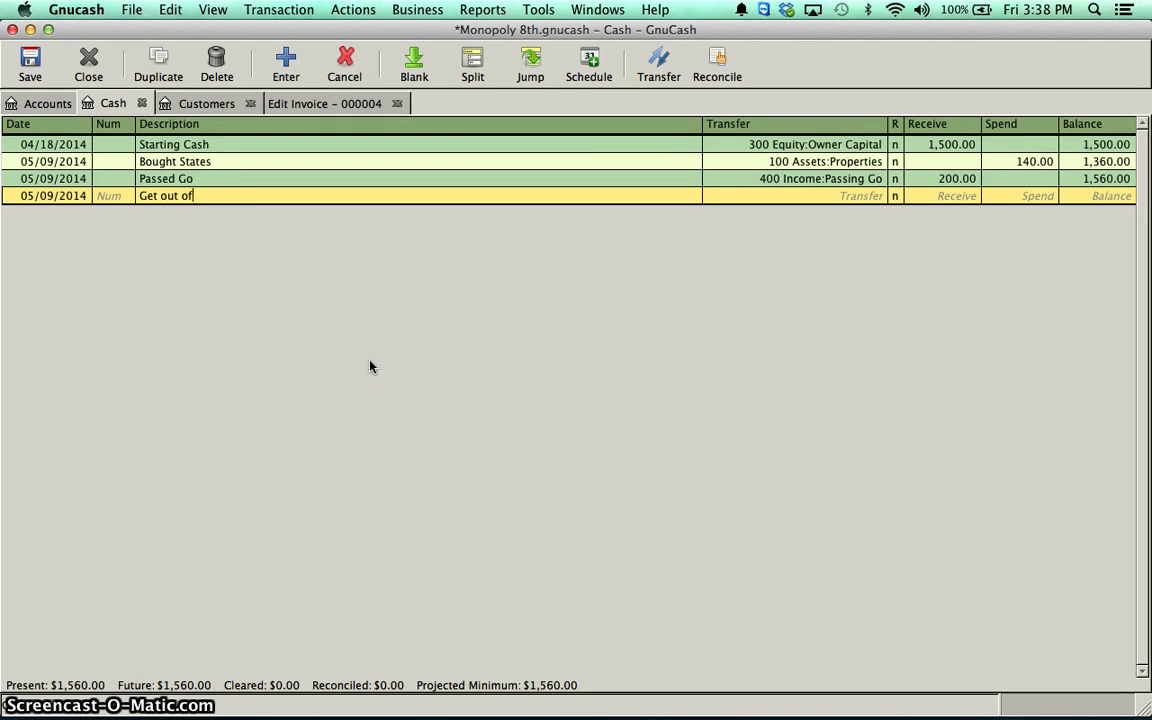
type("Get out of jail")
key("Tab")
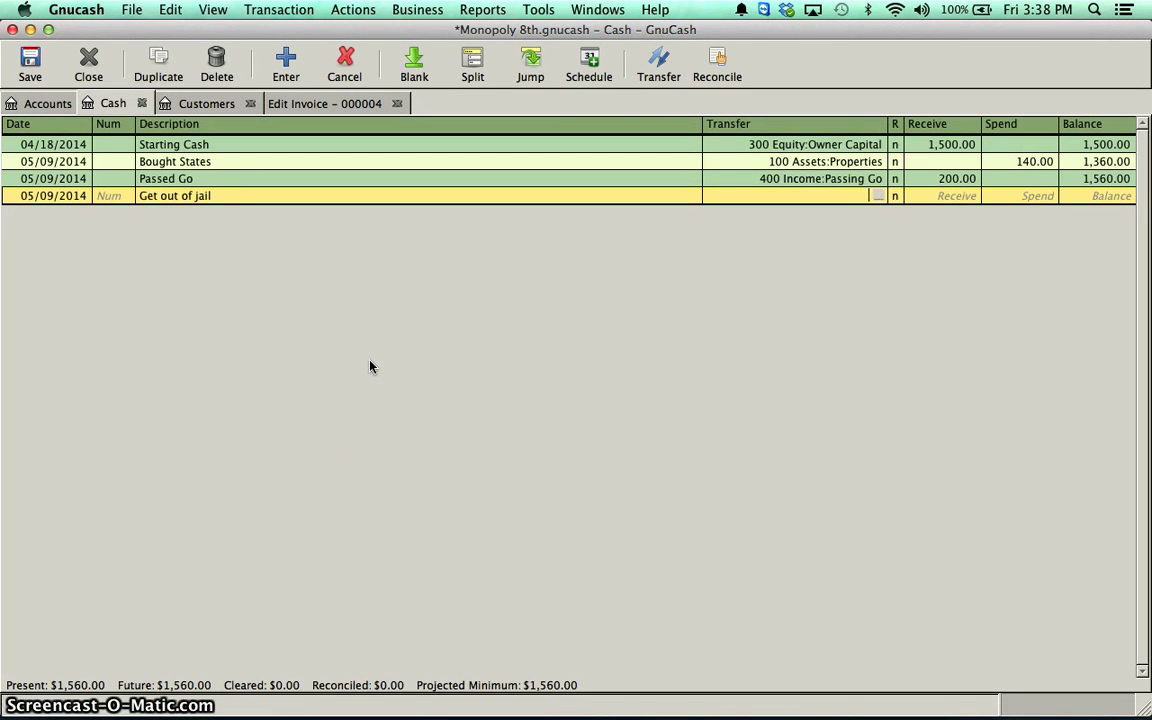
type("5")
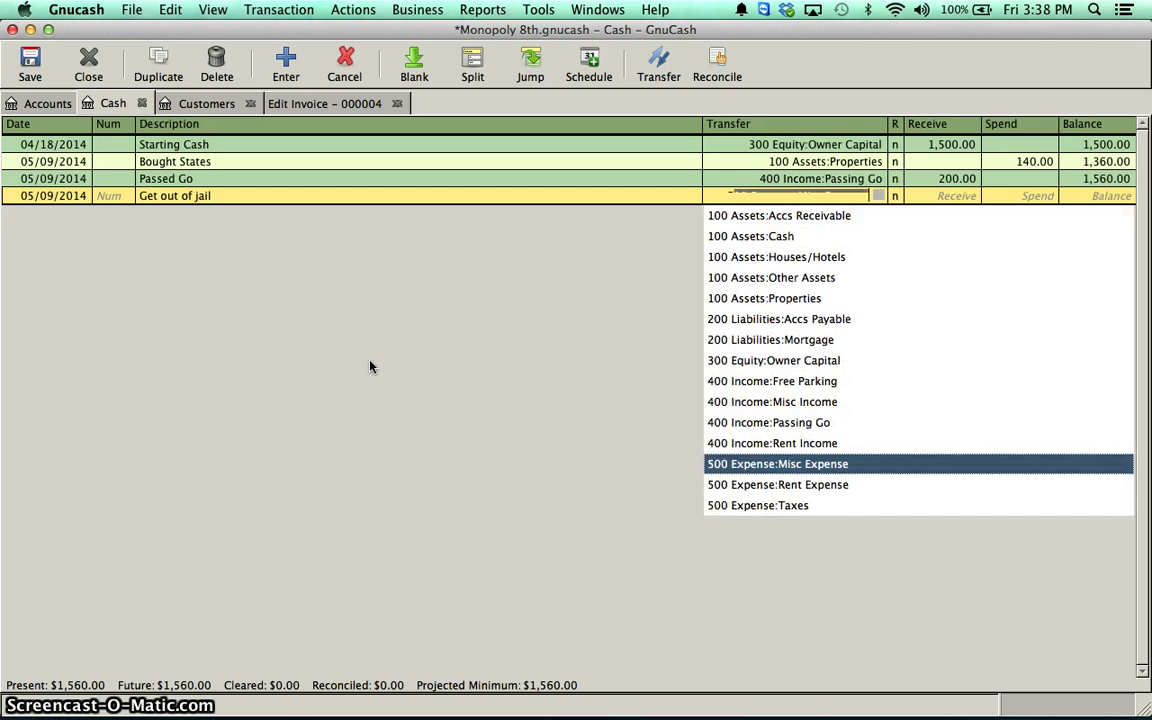
key("Down")
key("Up")
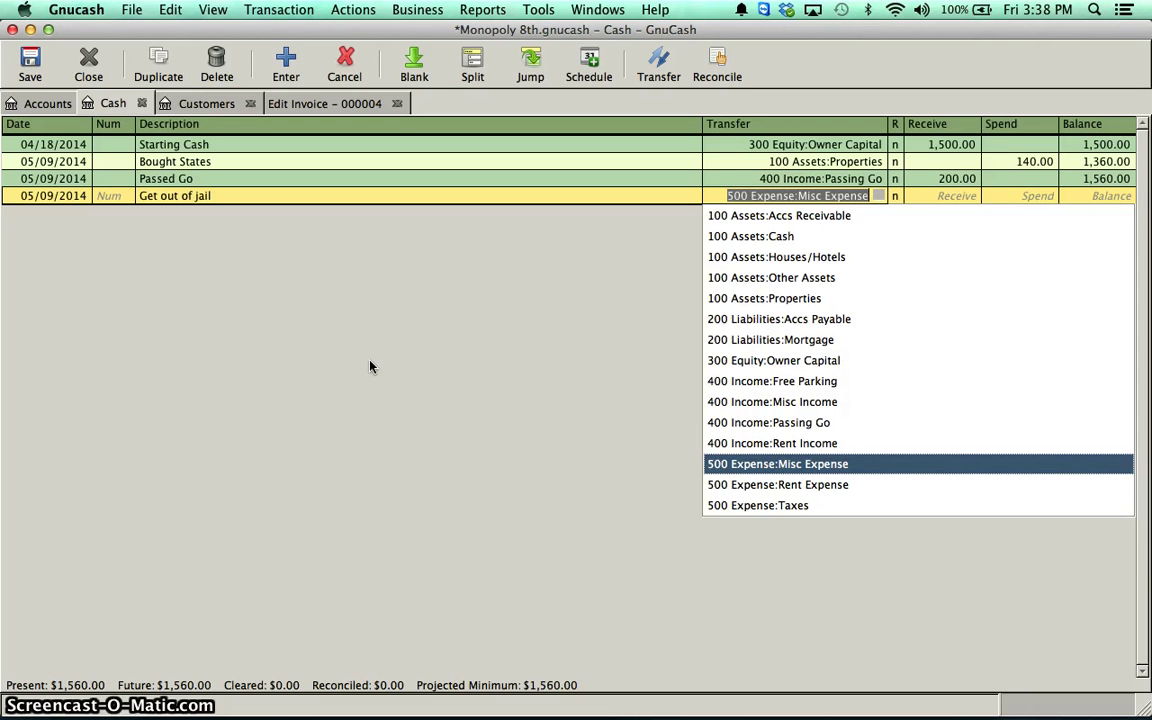
left_click(723, 466)
key("Tab")
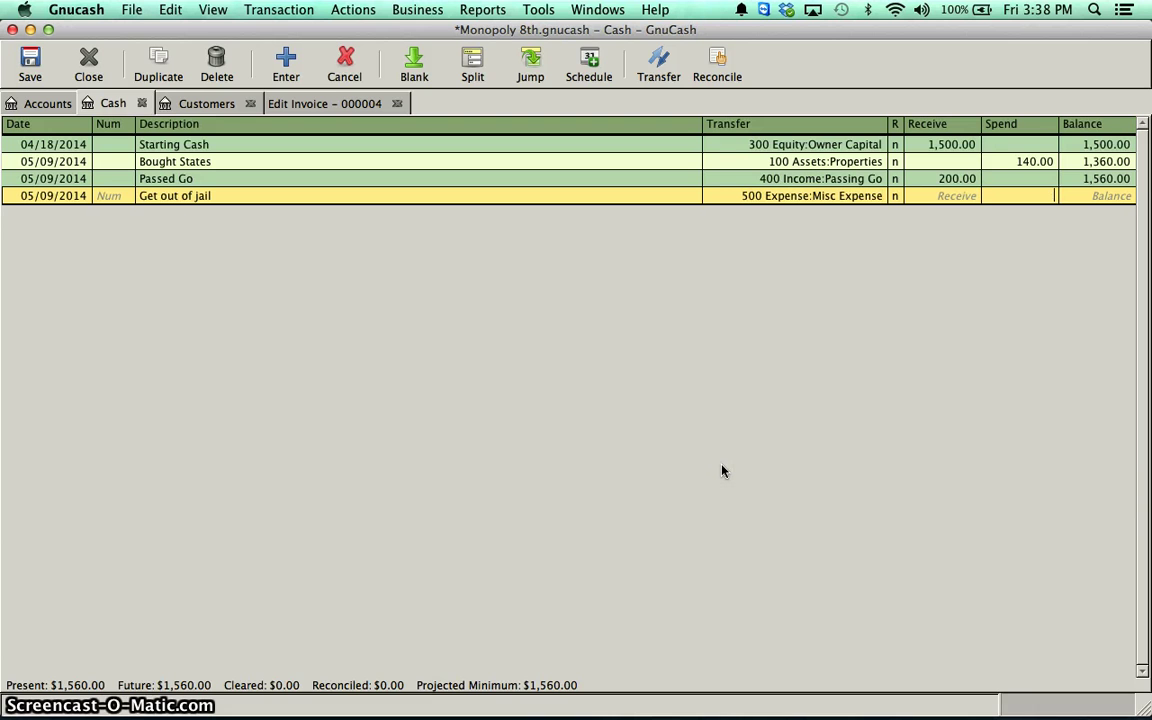
key("Return")
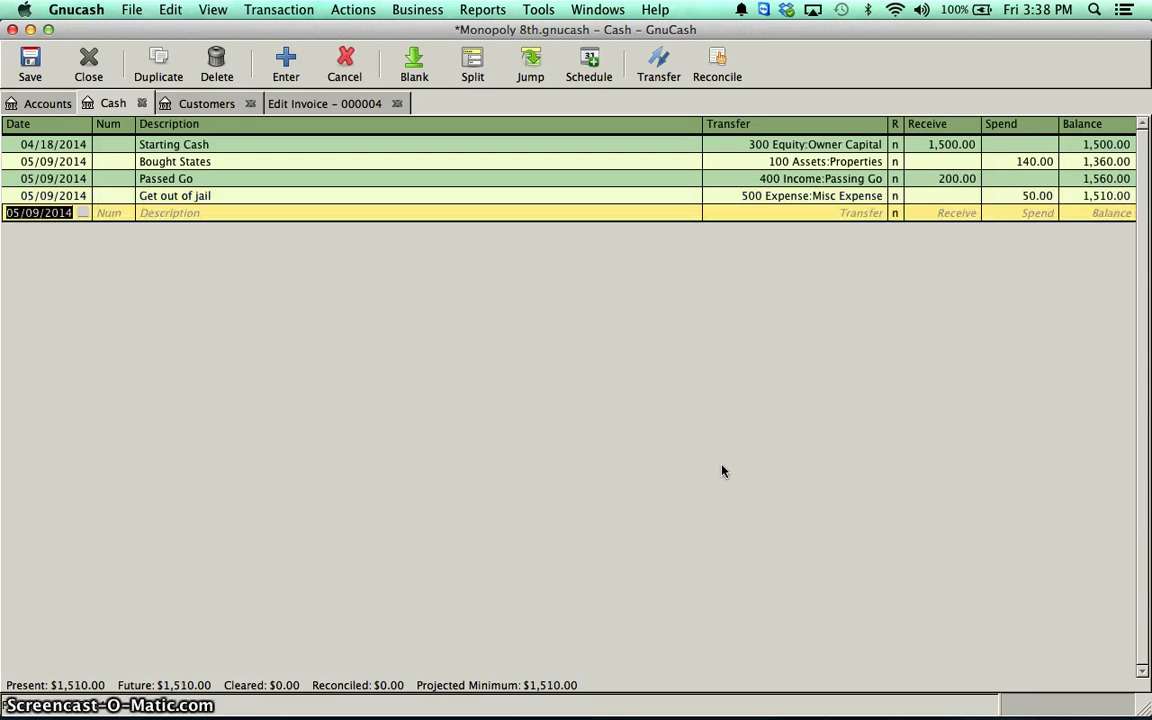
key("super+Tab")
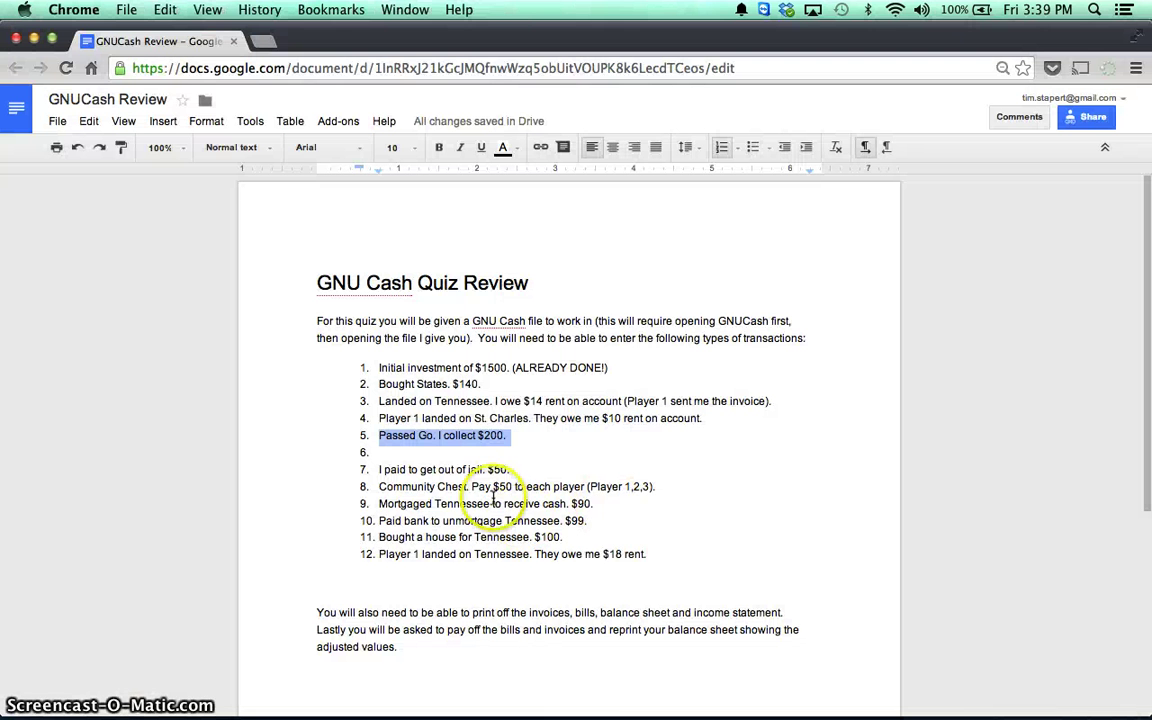
Step: Select quiz item 8 (Community Chest: pay $50 to each of three players), then return to GnuCash
left_click(380, 470)
left_click_drag(379, 486, 651, 497)
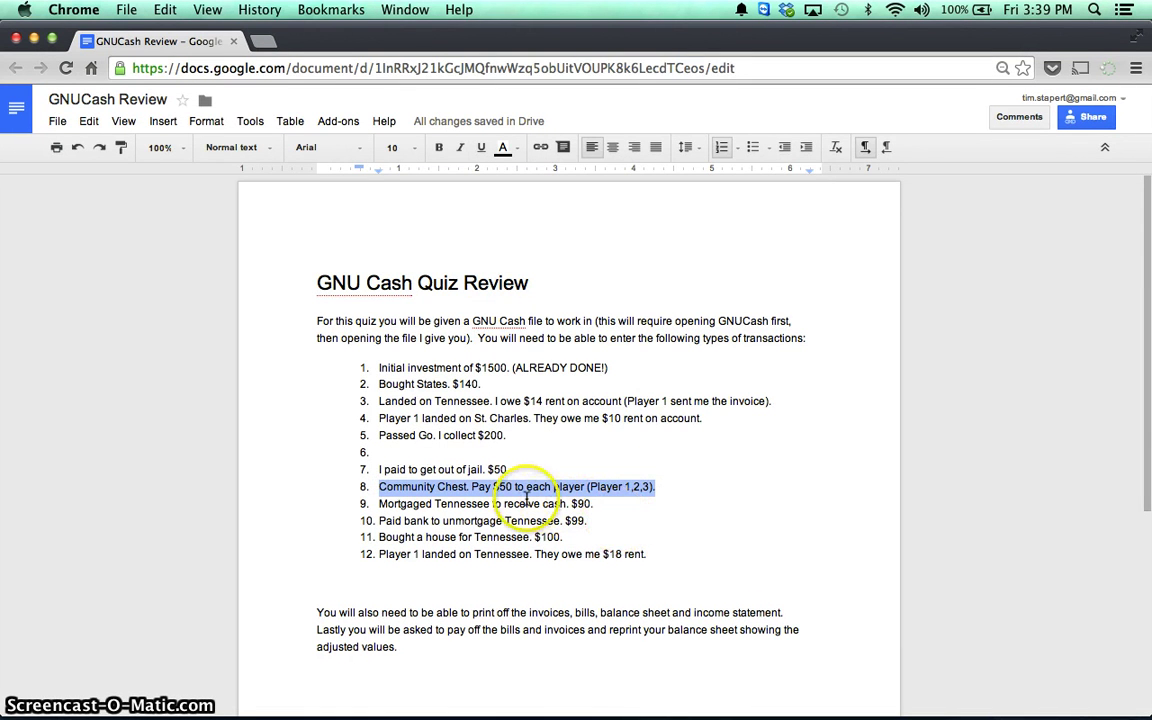
key("super+Tab")
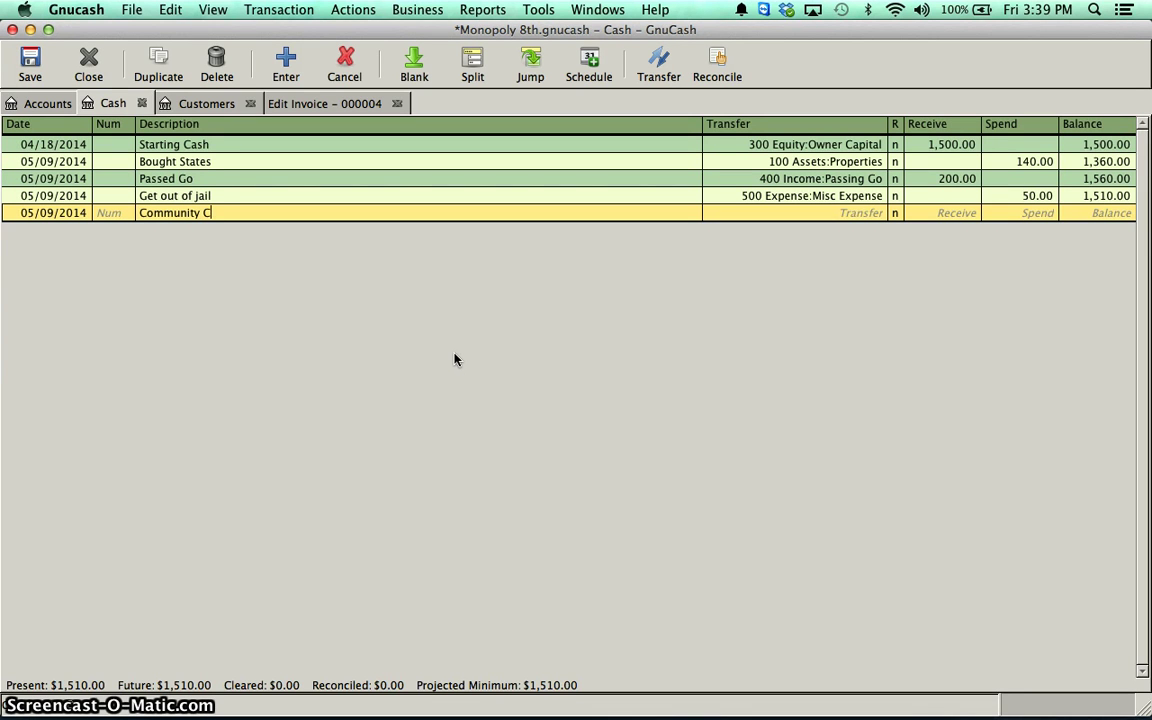
Step: Record the Community Chest payment as a 150.00 spend from 500 Expense:Misc Expense
key("Tab")
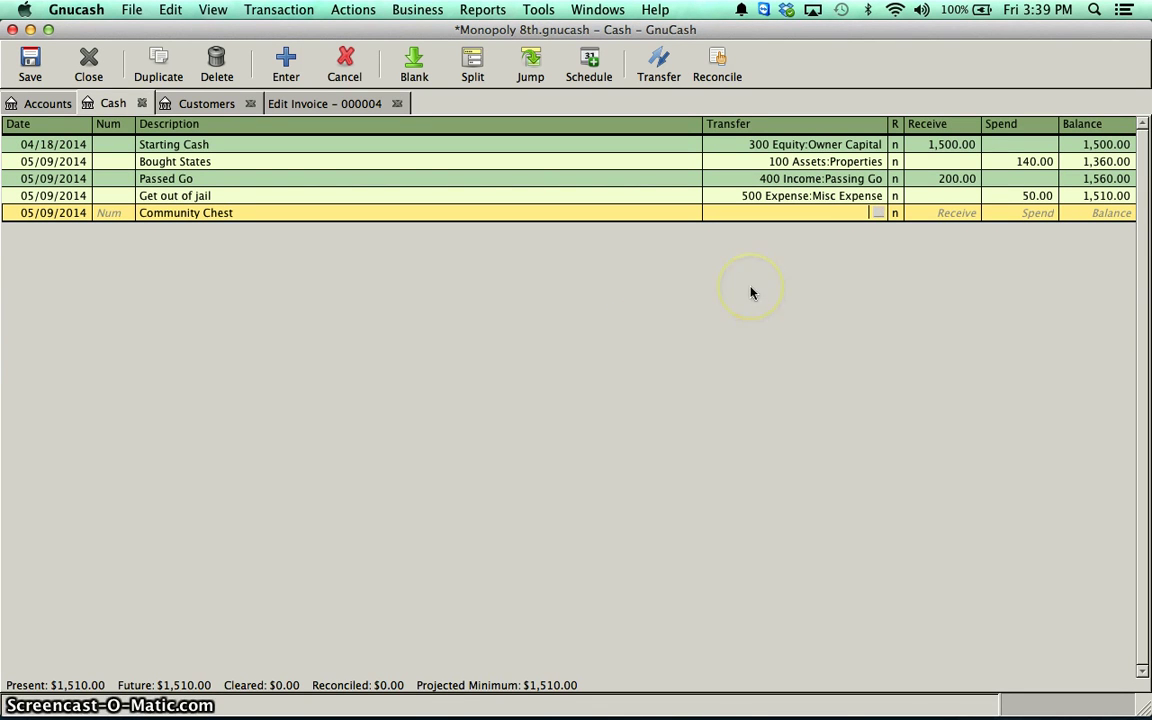
type("500 Expense:Misc Expense")
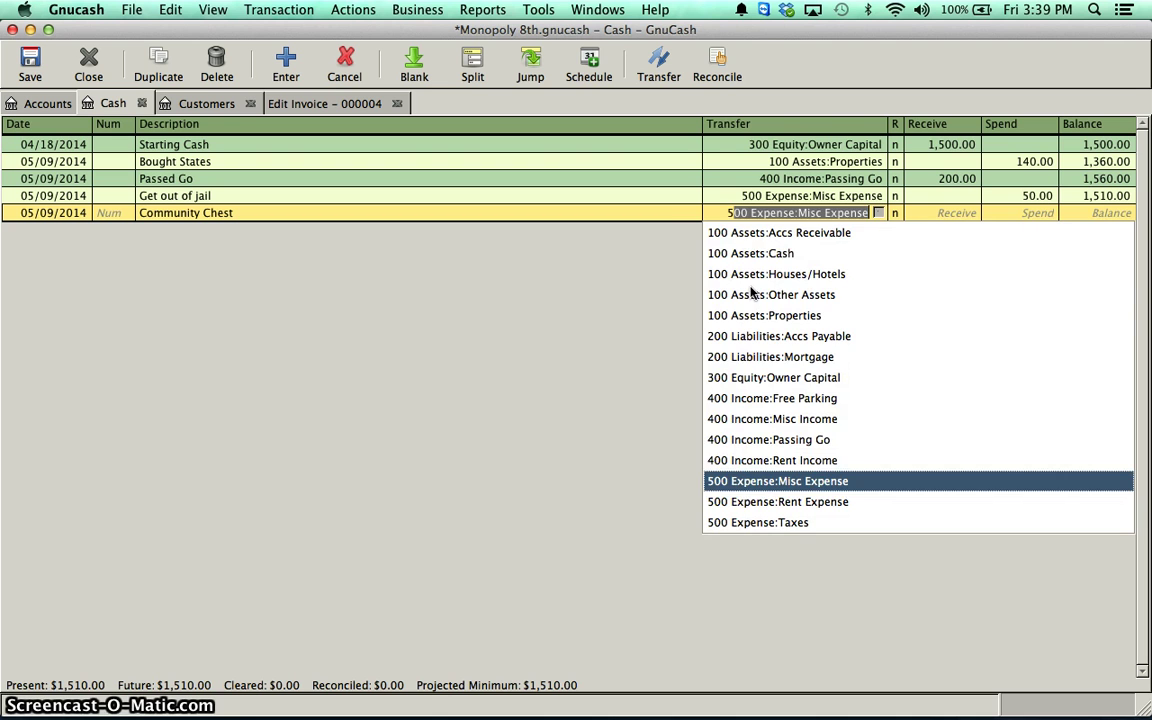
key("Tab")
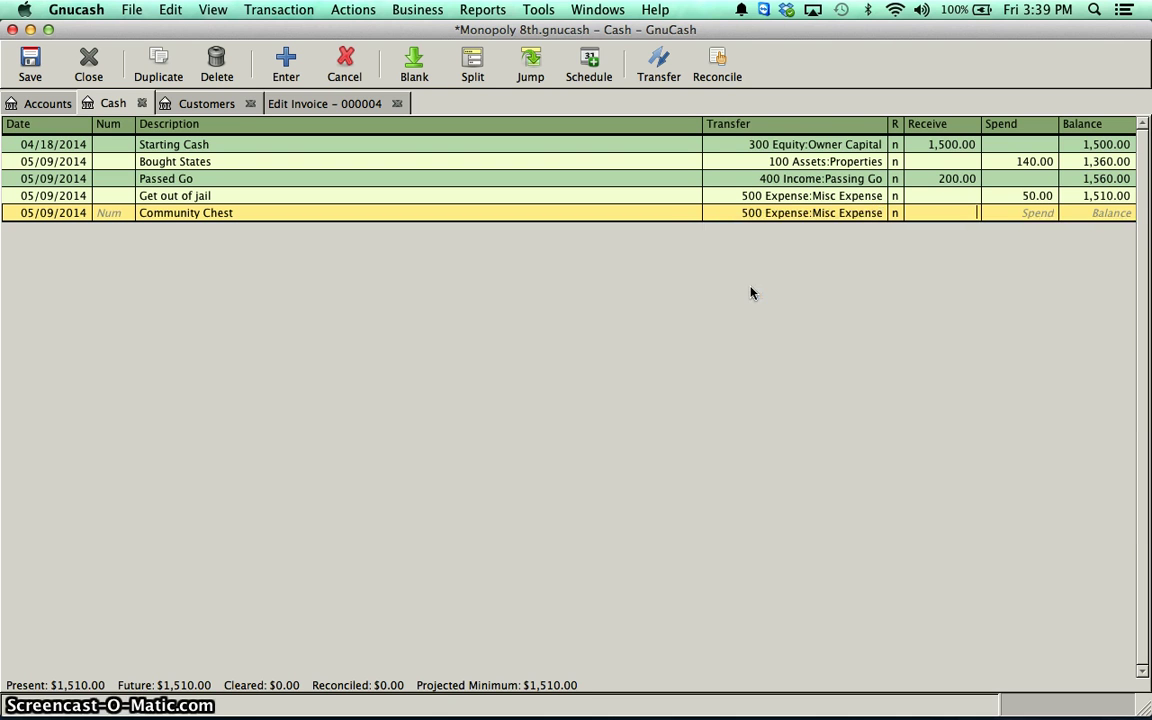
left_click(864, 213)
left_click(878, 213)
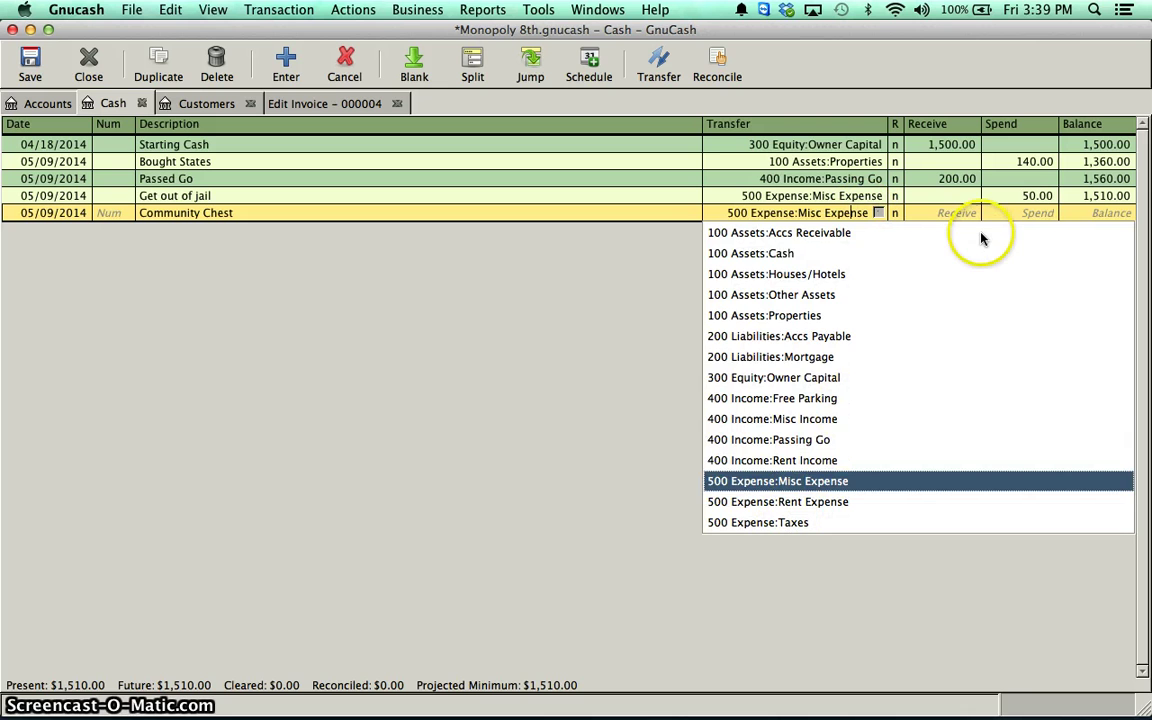
left_click(1012, 217)
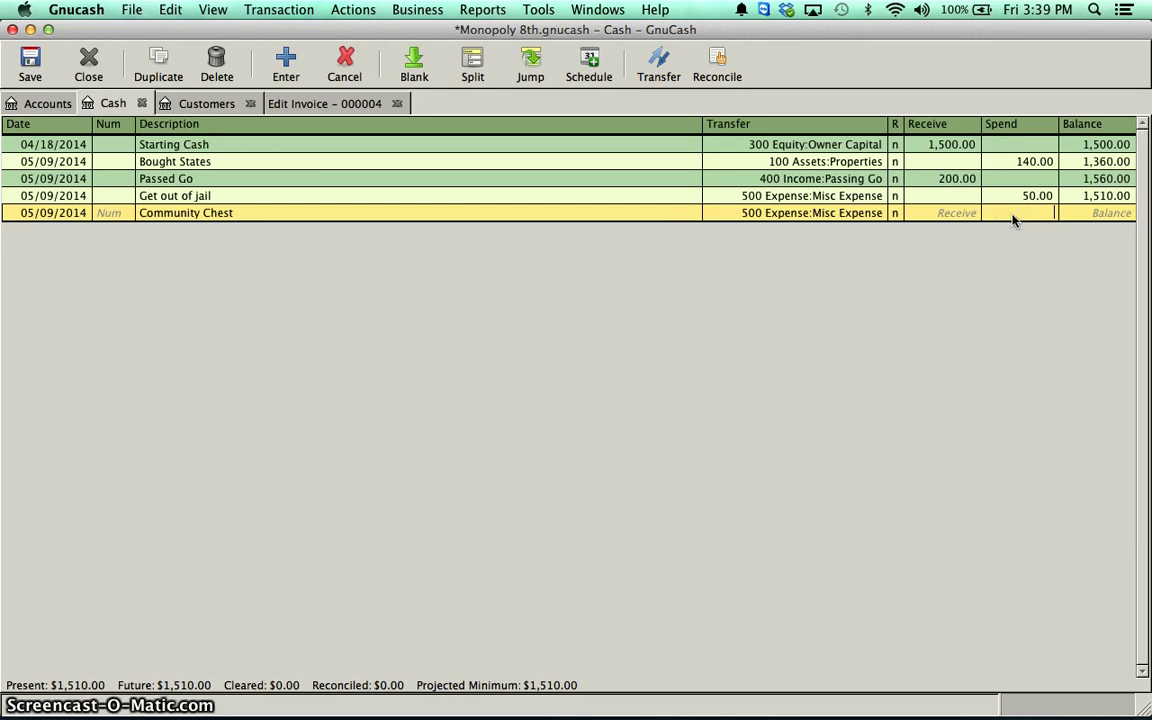
type("15")
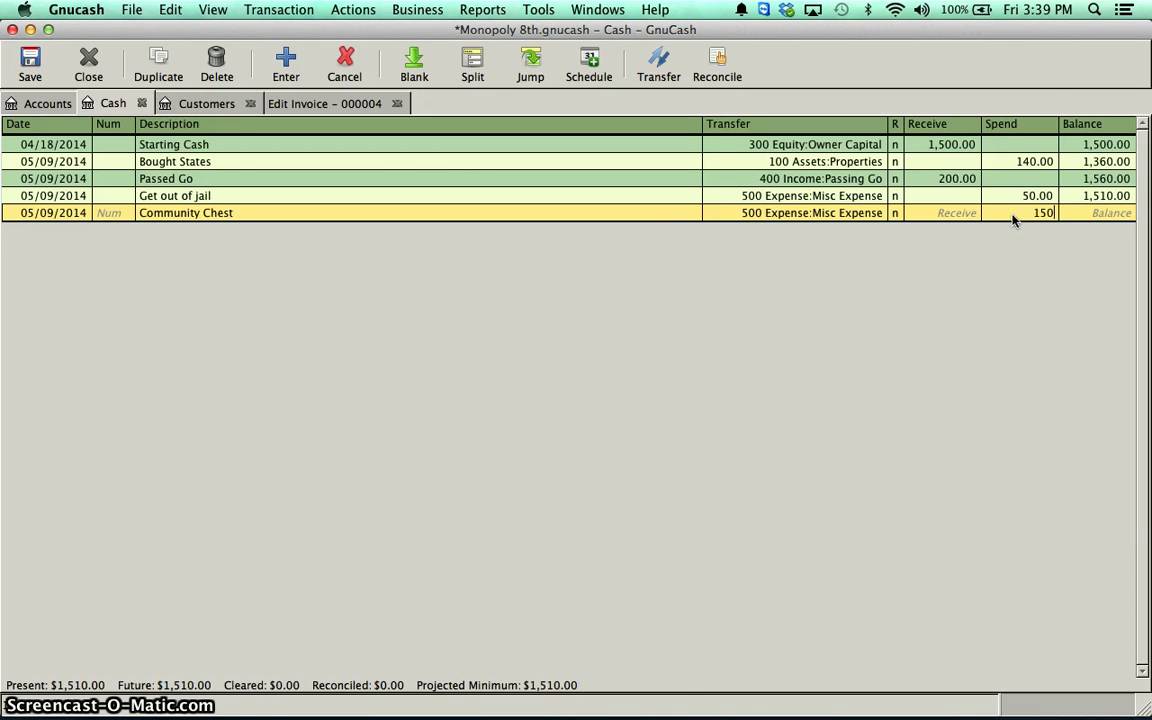
type("0")
key("Return")
Step: In the quiz review, select items 9–10: mortgage Tennessee for $90, pay $99 to unmortgage
key("super+Tab")
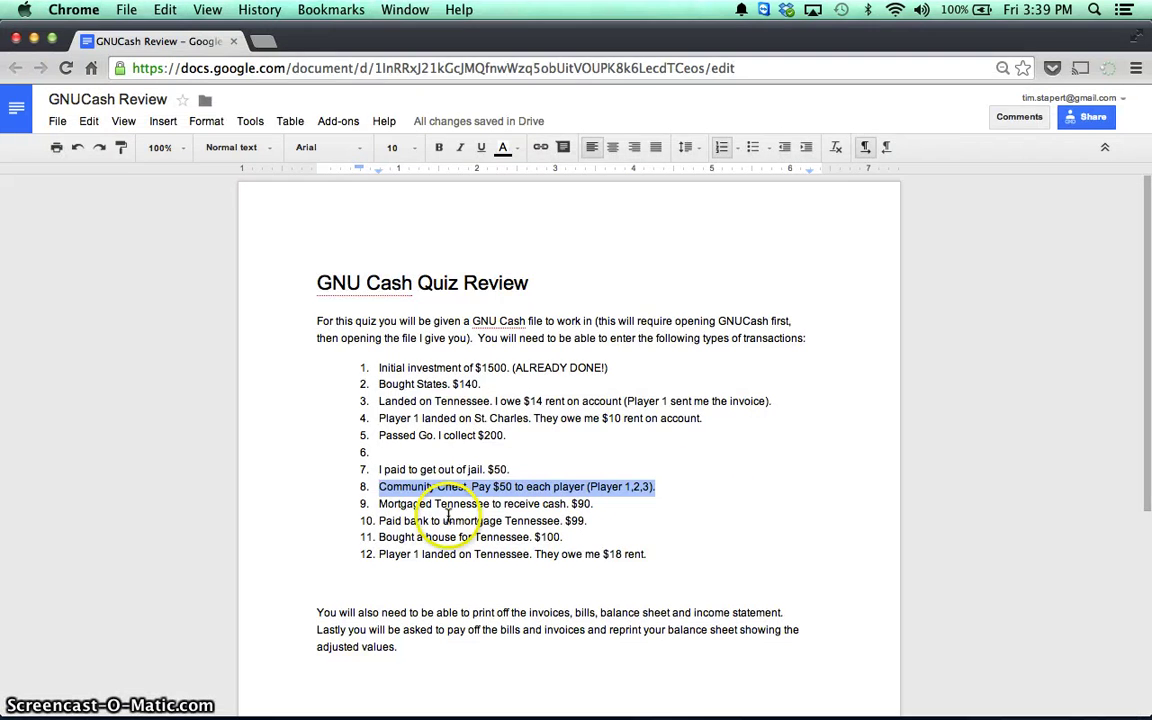
left_click_drag(380, 506, 592, 516)
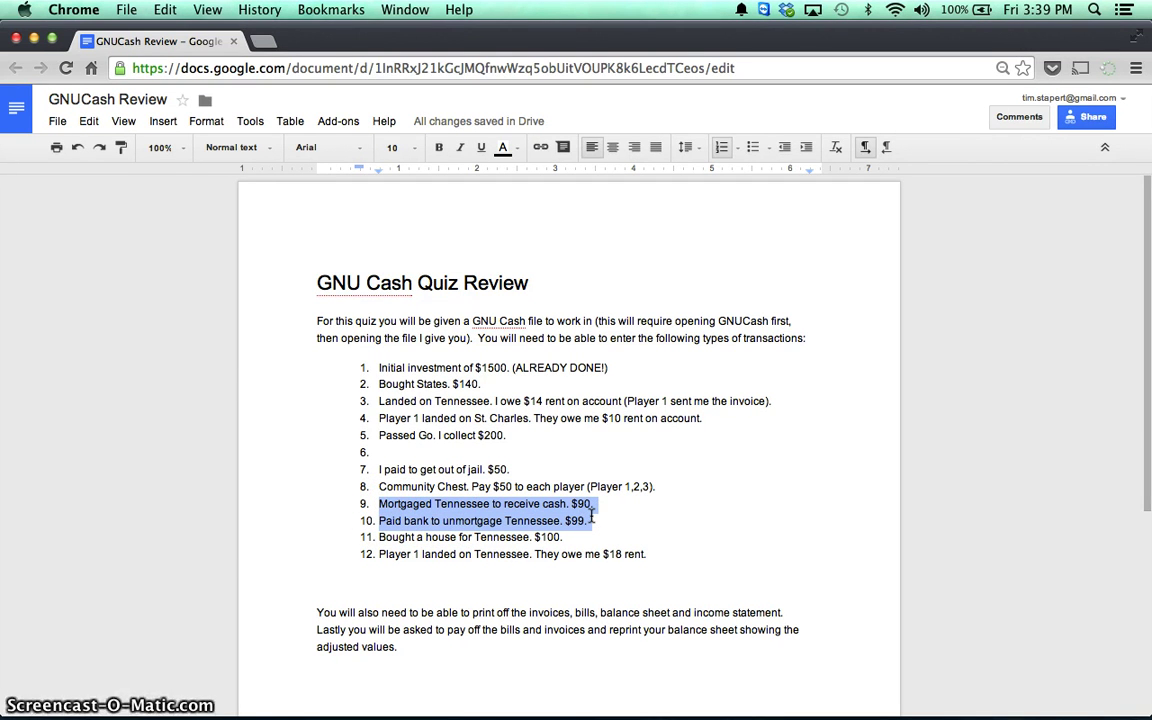
key("super+Tab")
Step: Record 'Mortgage Tennessee' receiving 90.00 from 200 Liabilities:Mortgage, bringing Cash to 1,450.00
left_click(190, 230)
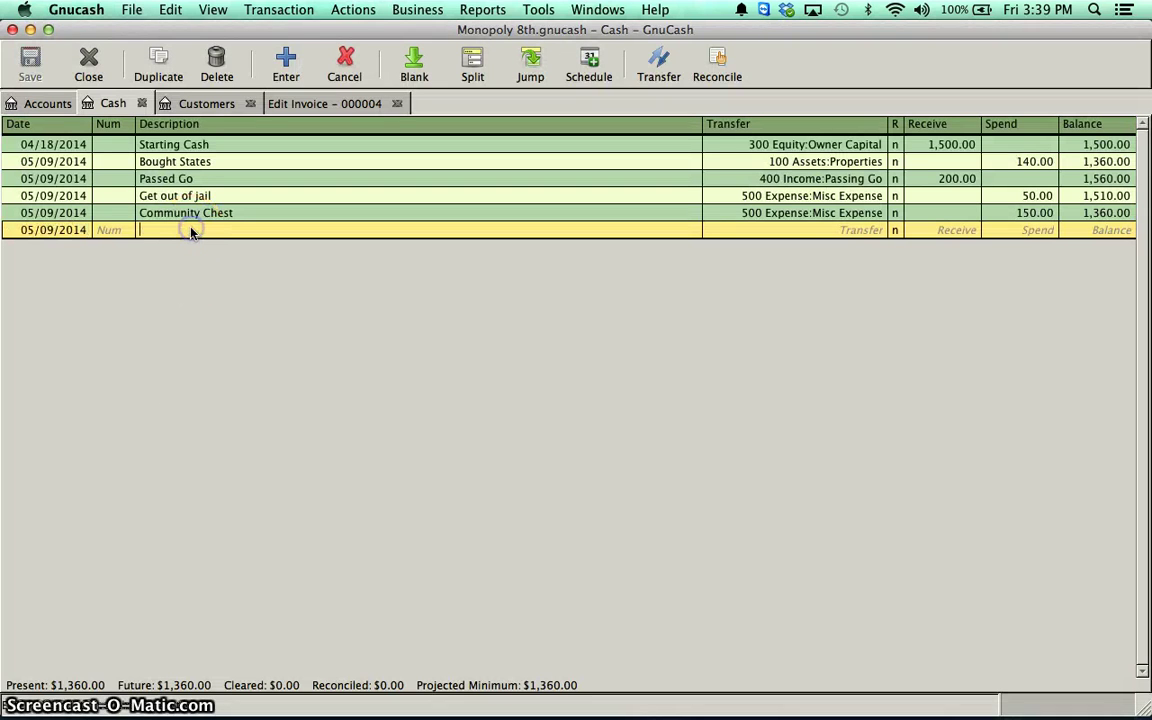
type("Mortgage")
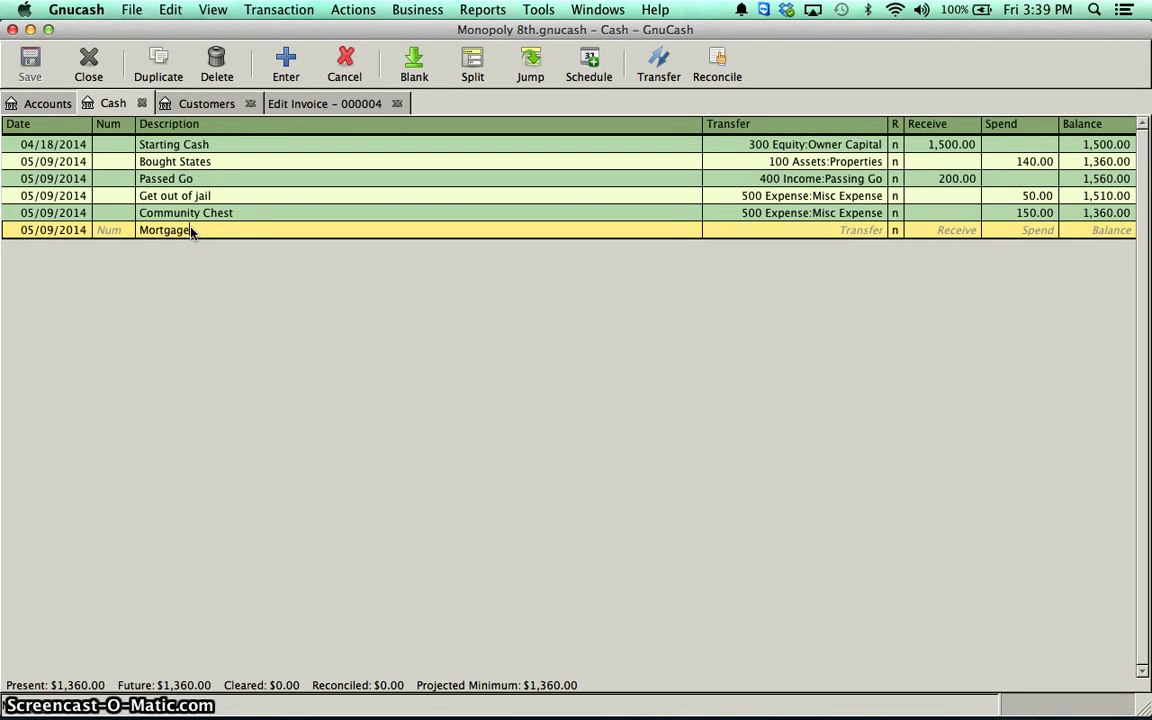
type(" Tennes")
type("see")
key("Tab")
left_click(878, 230)
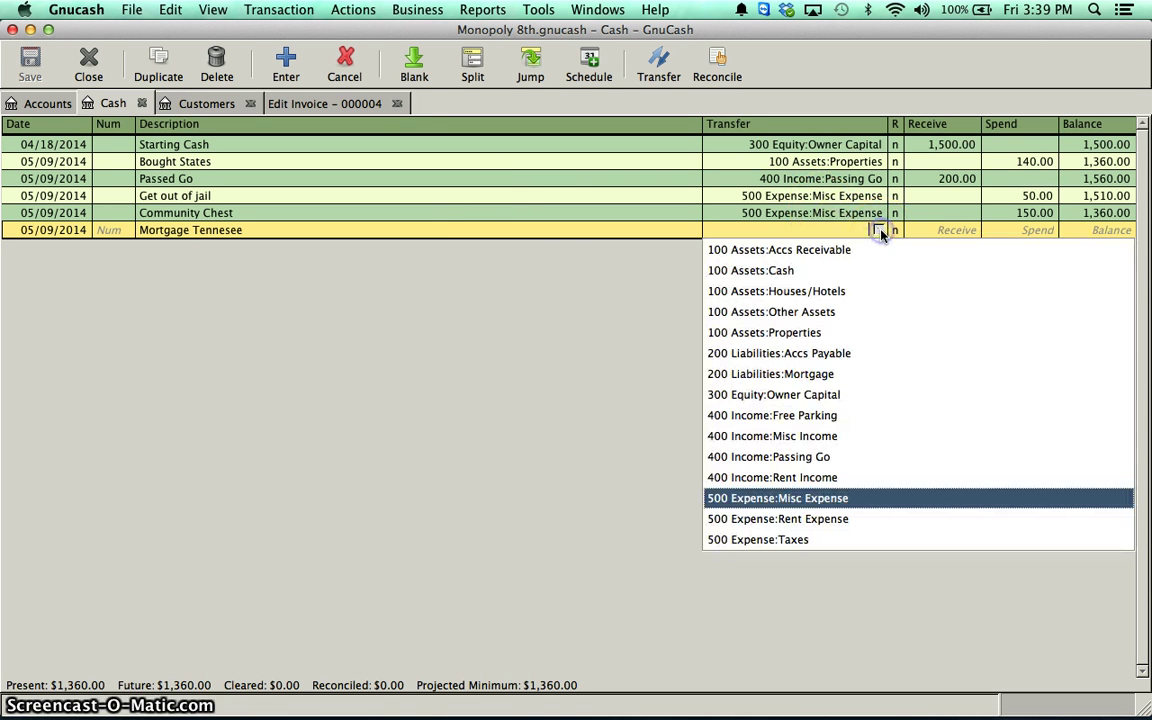
left_click(770, 374)
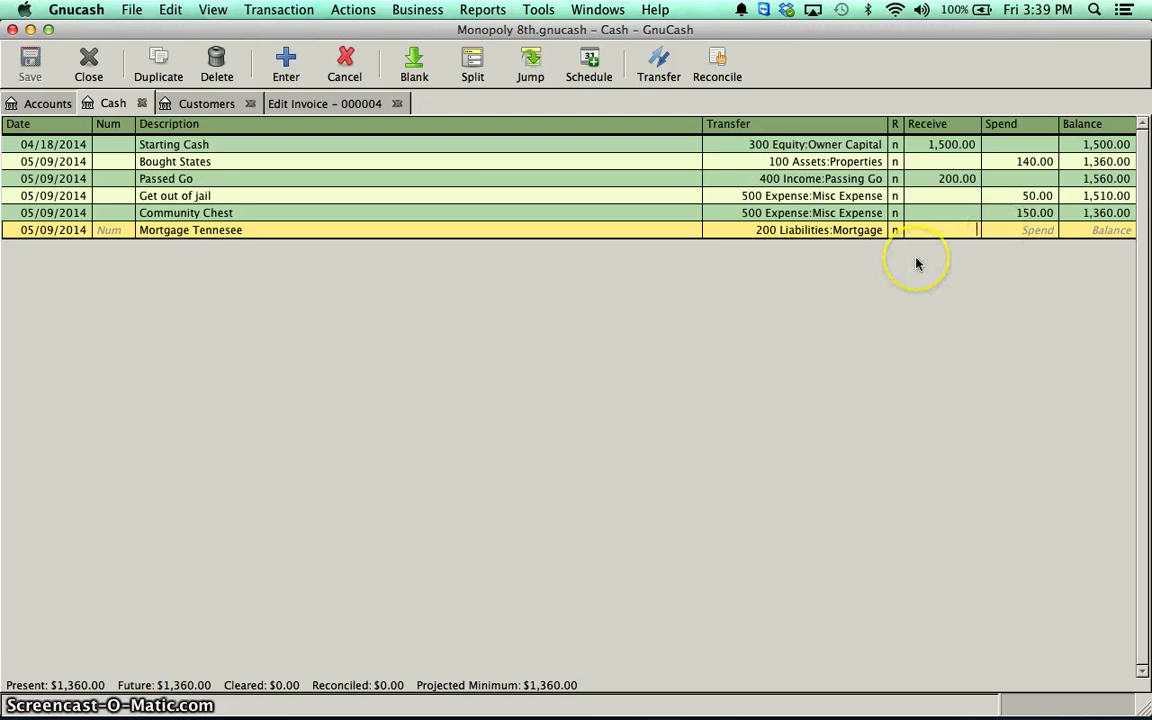
key("super+Tab")
key("super+Tab")
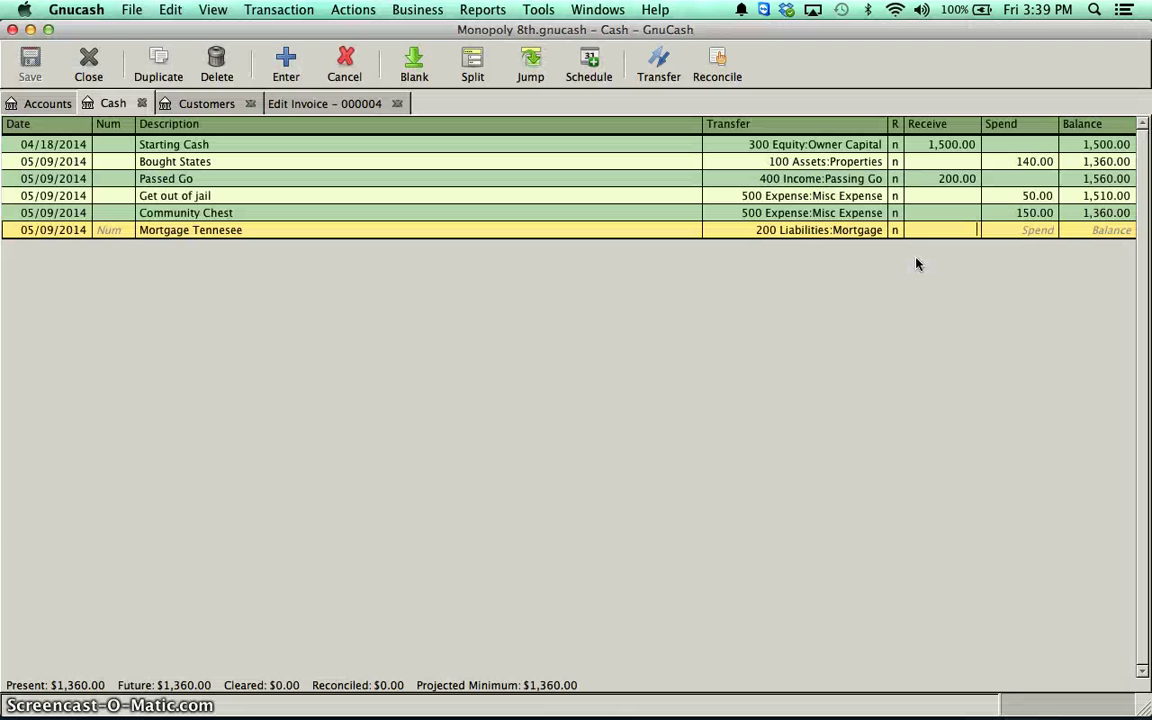
type("90")
key("Return")
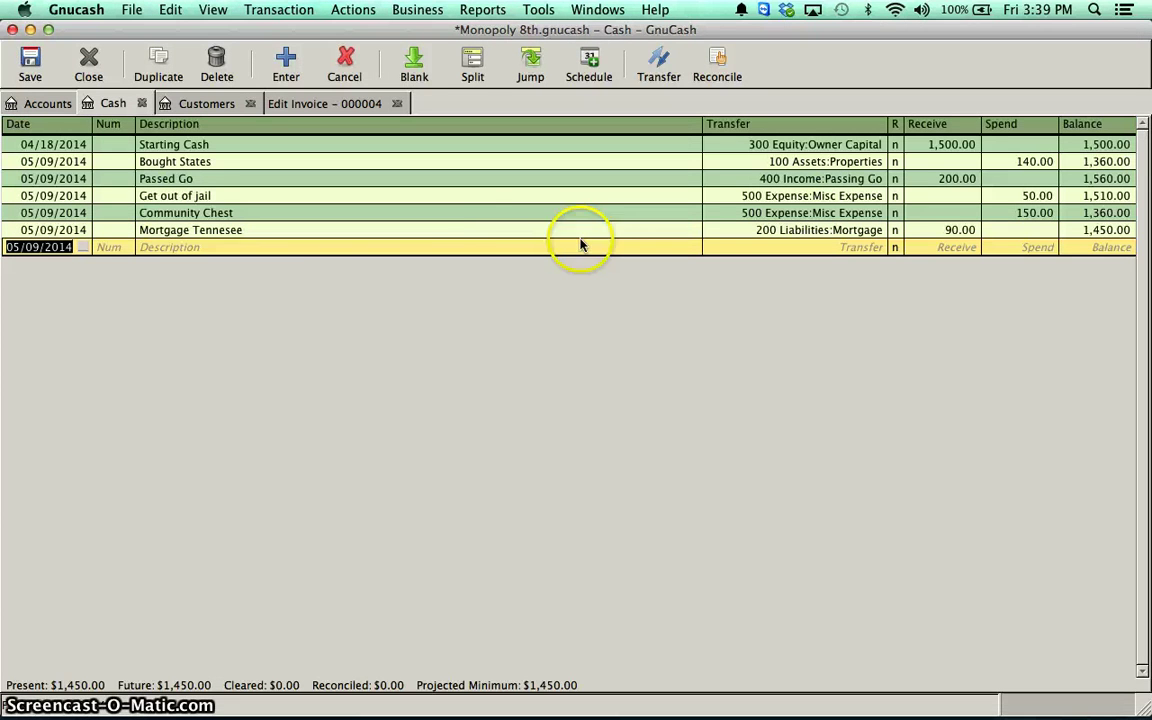
key("super+Tab")
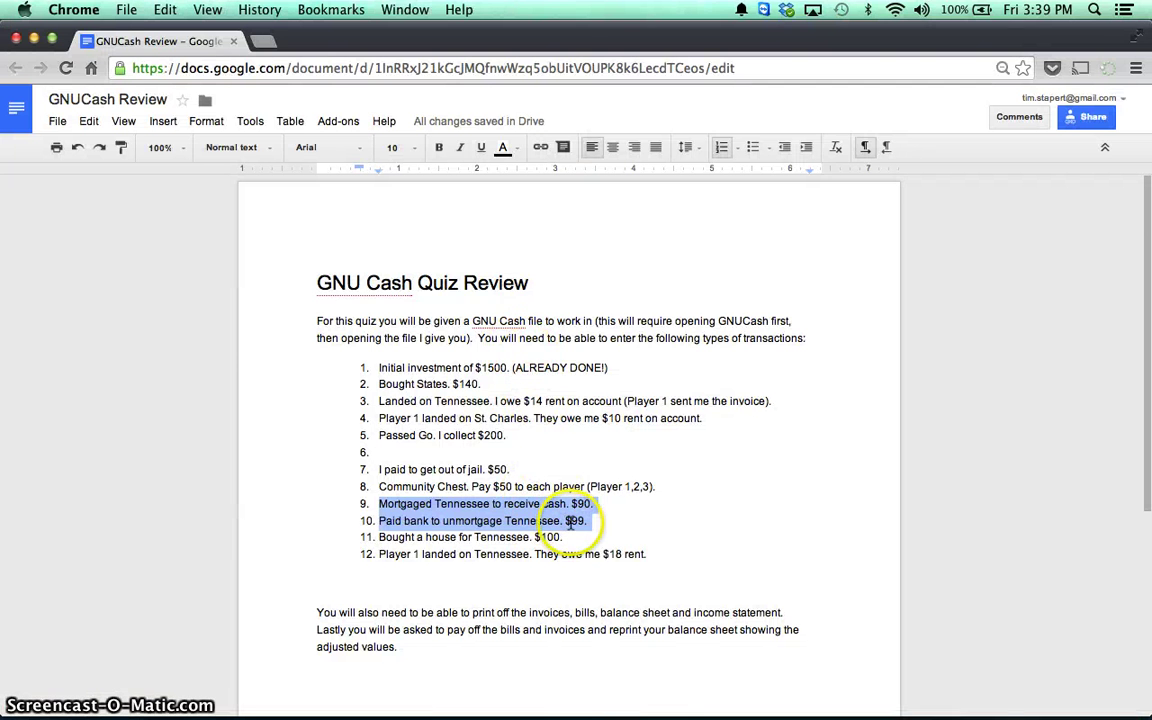
Step: Record 'Unmortgage Tenn' spending 99.00 to 200 Liabilities:Mortgage, then view the account tree
key("super+Tab")
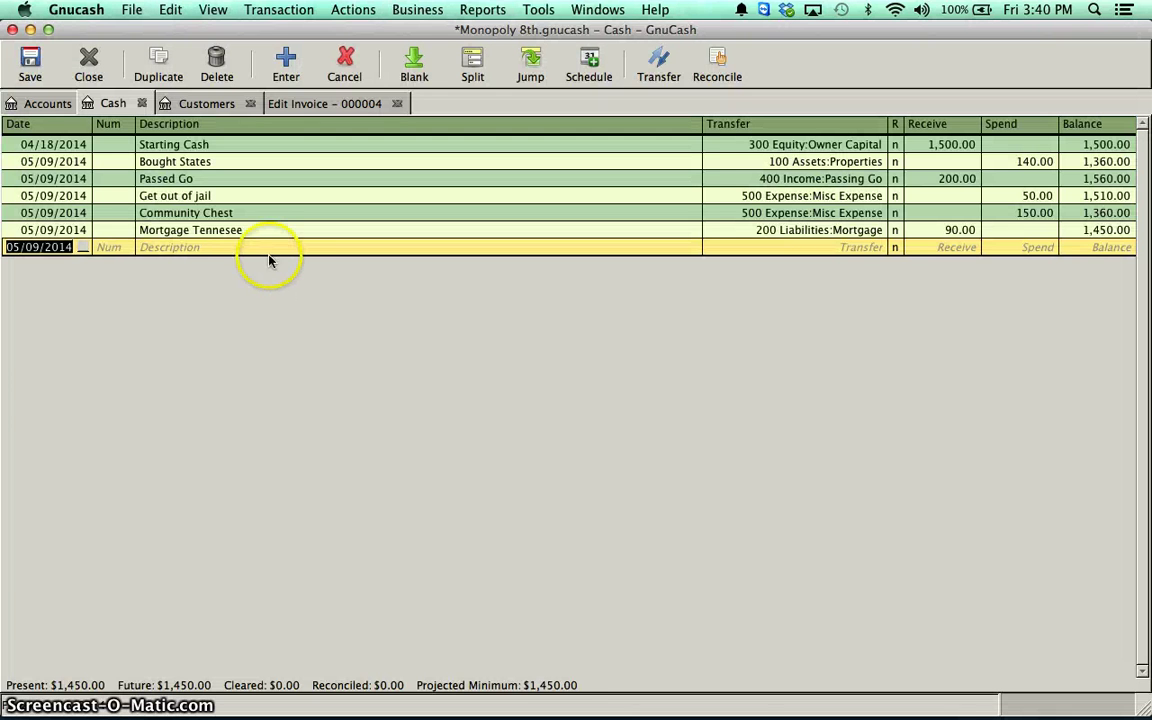
left_click(267, 249)
type("Unmor")
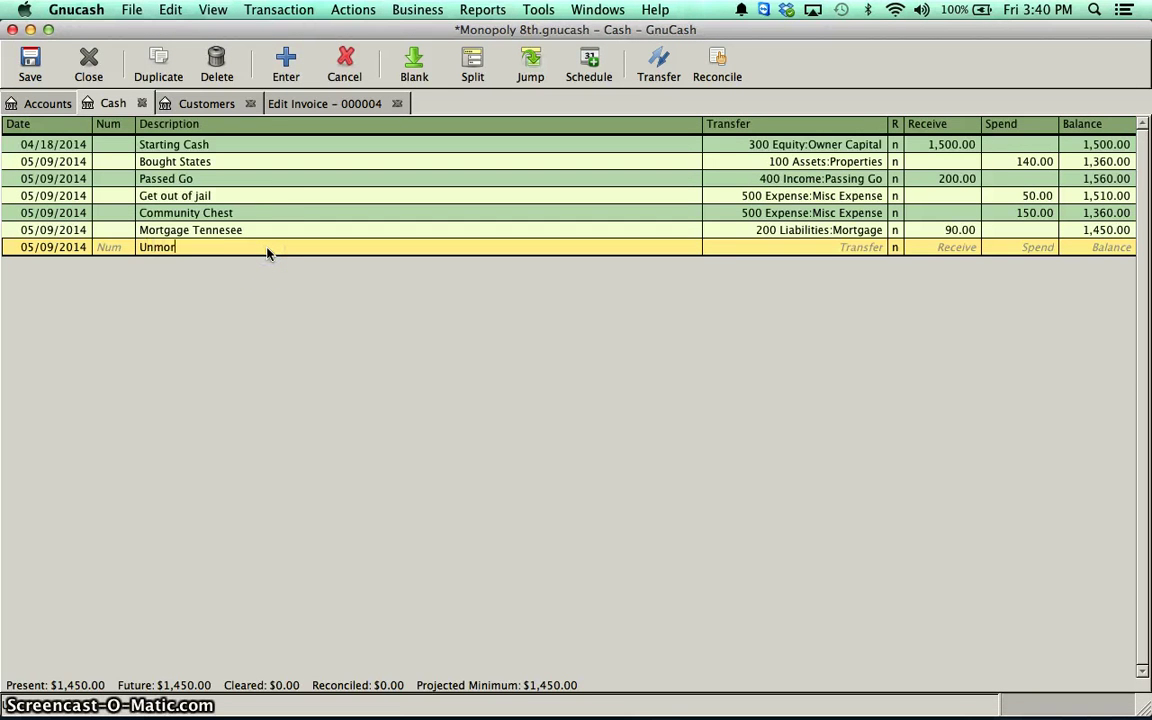
type("tgage Ten")
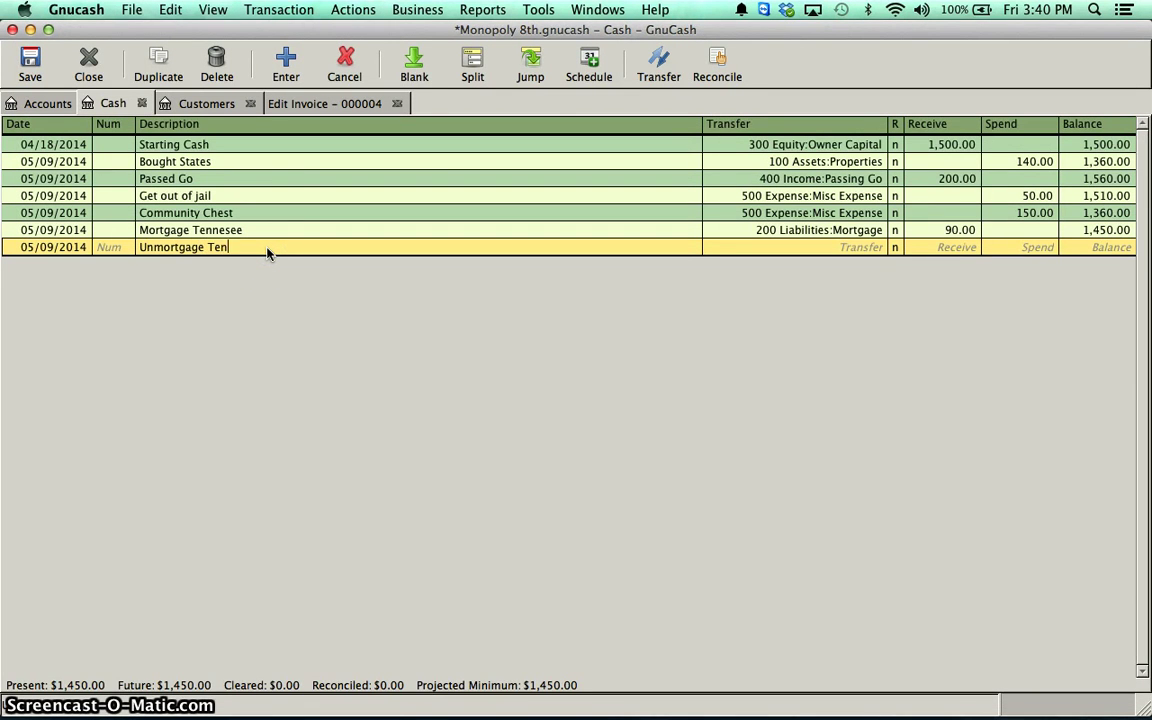
type("n")
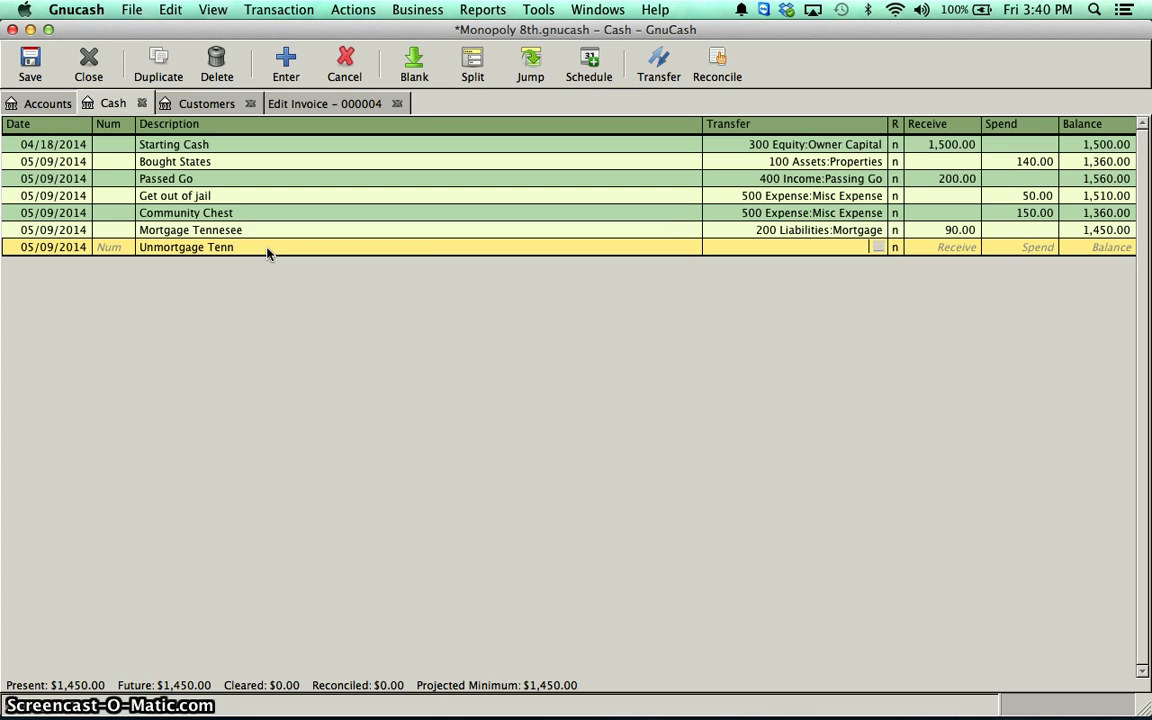
left_click(858, 250)
left_click(1003, 247)
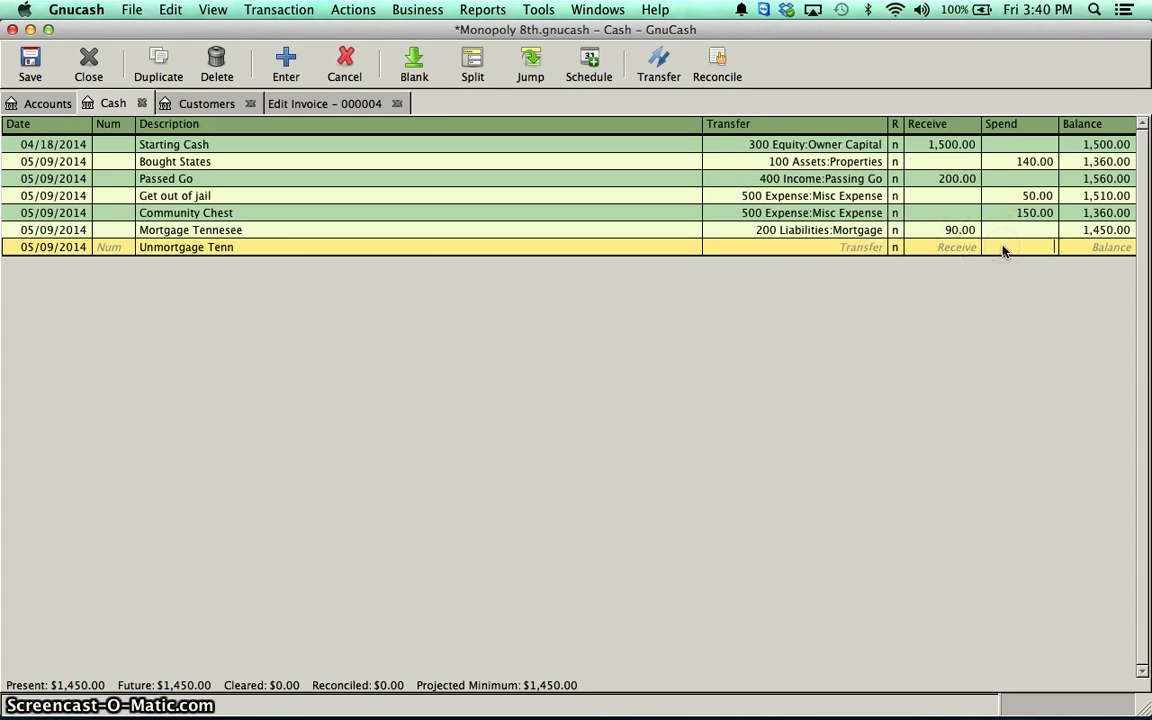
type("99")
left_click(868, 247)
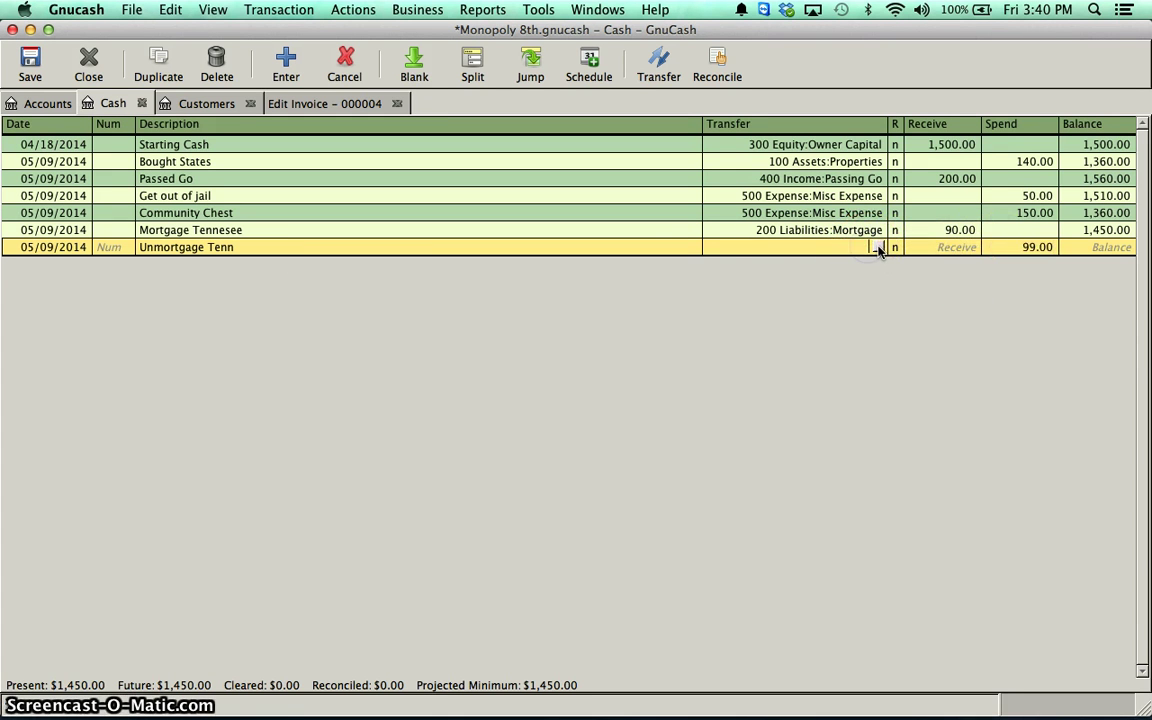
left_click(877, 248)
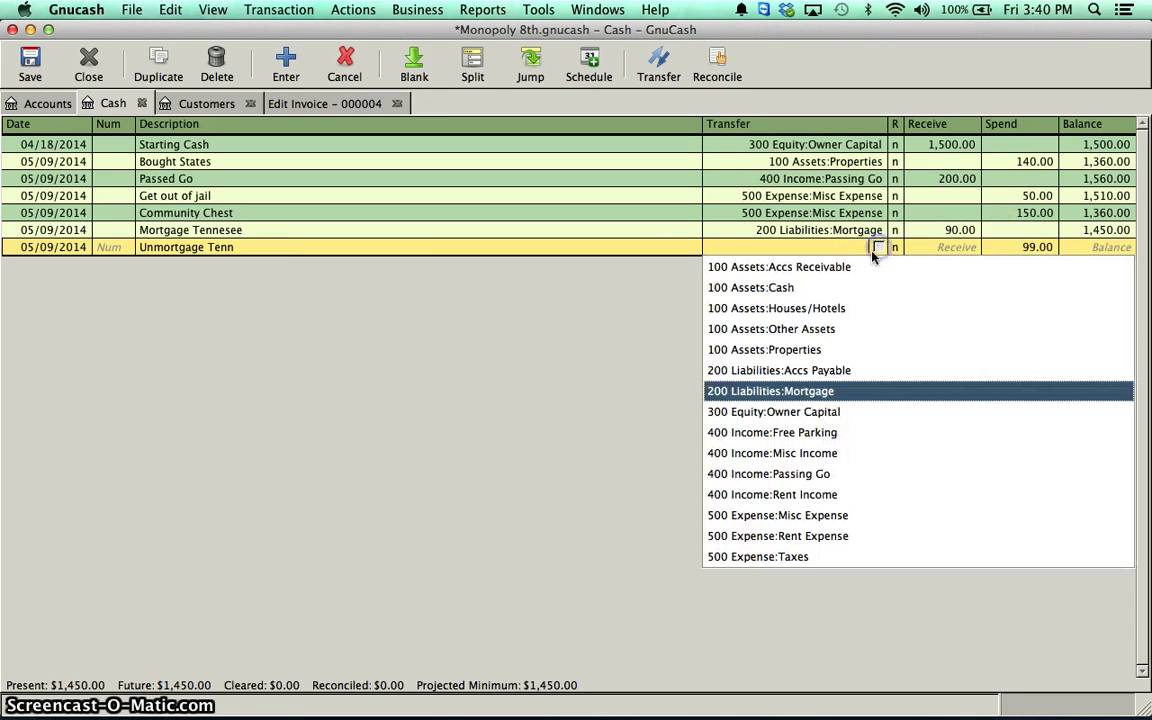
left_click(797, 393)
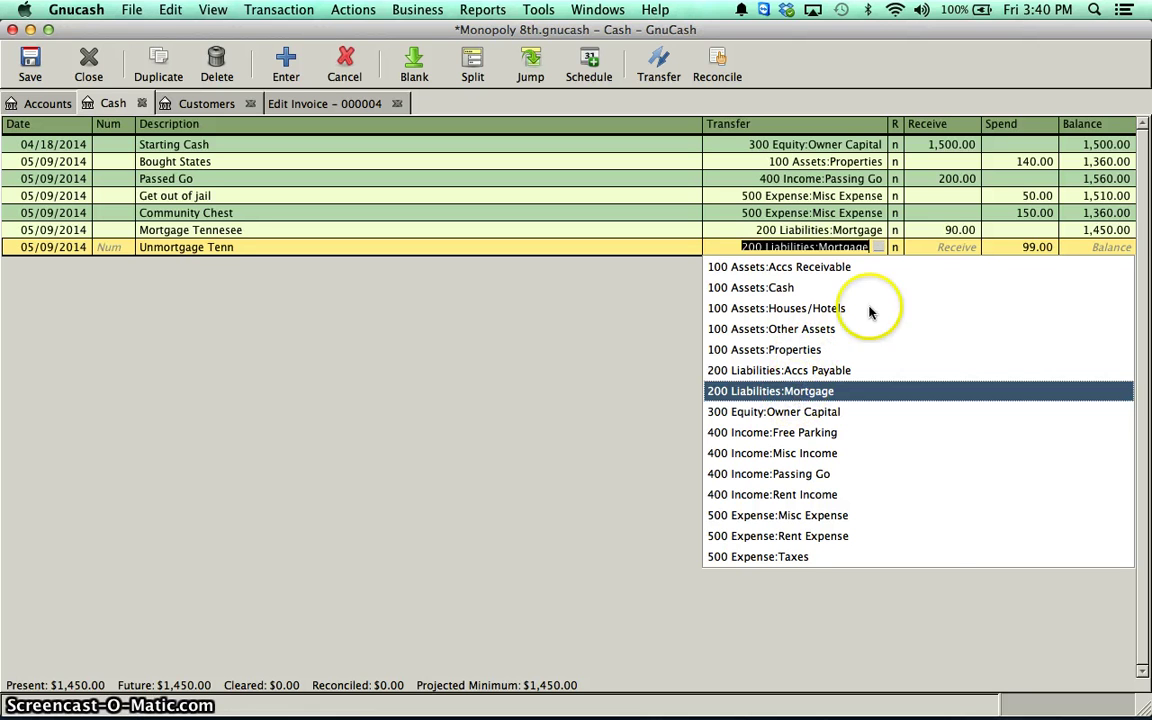
left_click(955, 250)
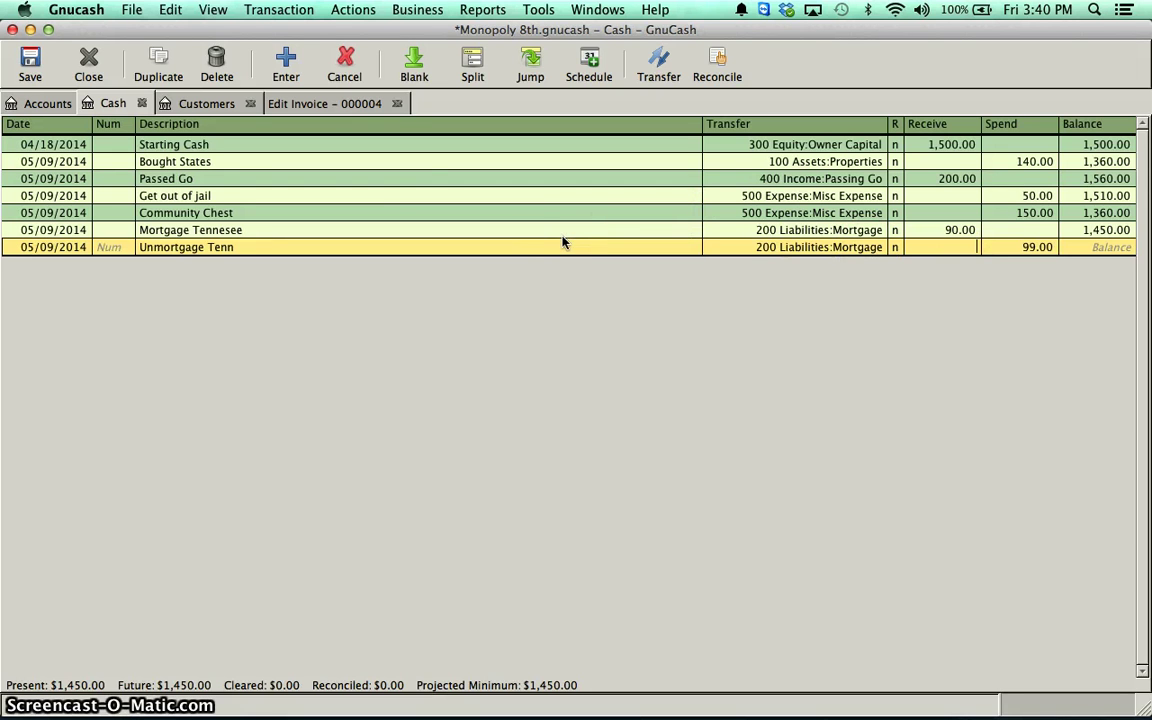
key("Return")
left_click(47, 104)
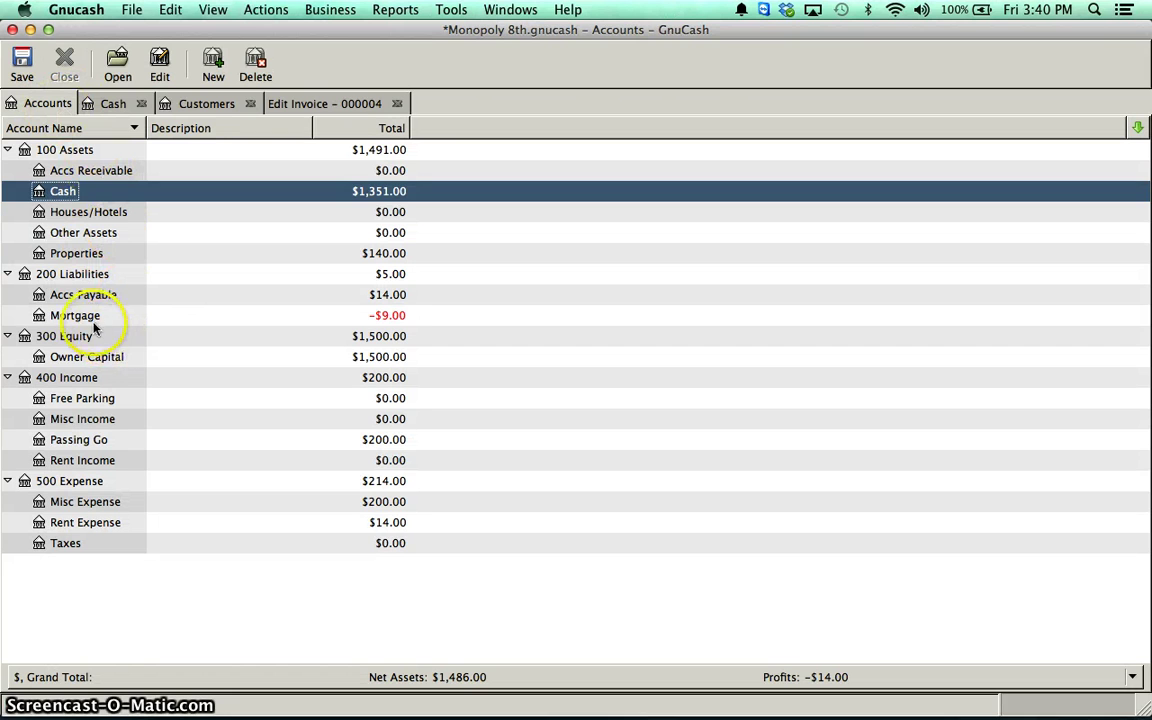
Step: Select the Mortgage account, then go to the Cash register's Unmortgage Tenn row
left_click(402, 316)
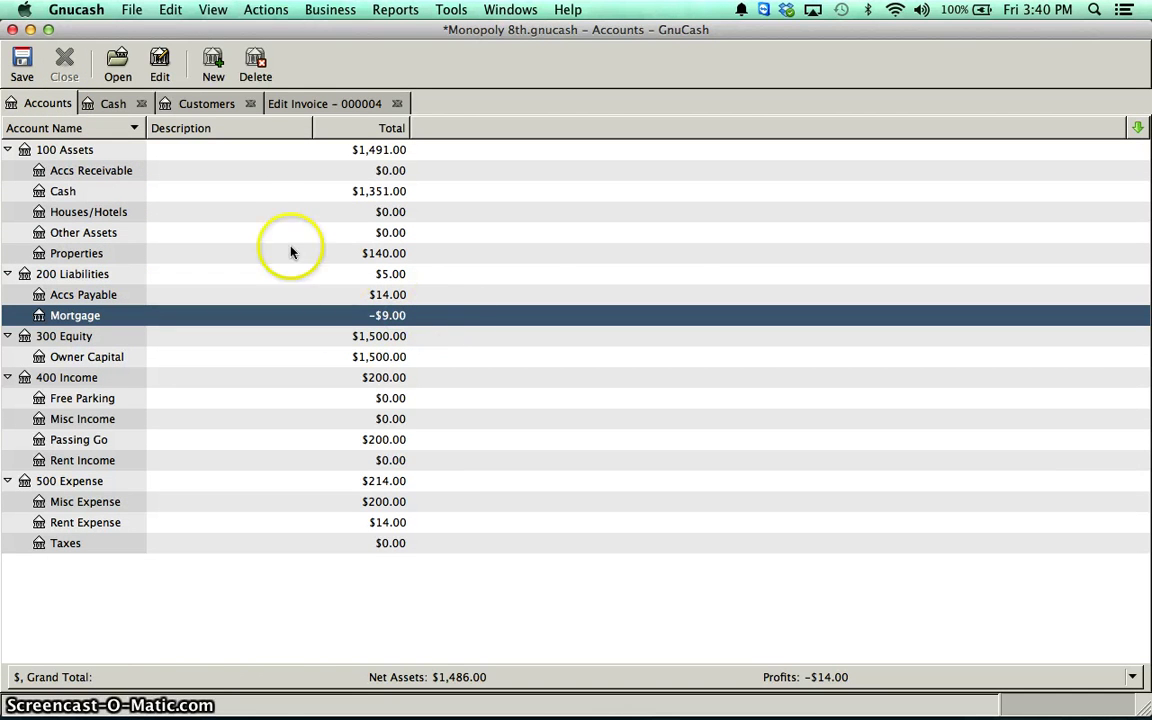
left_click(108, 103)
left_click(762, 247)
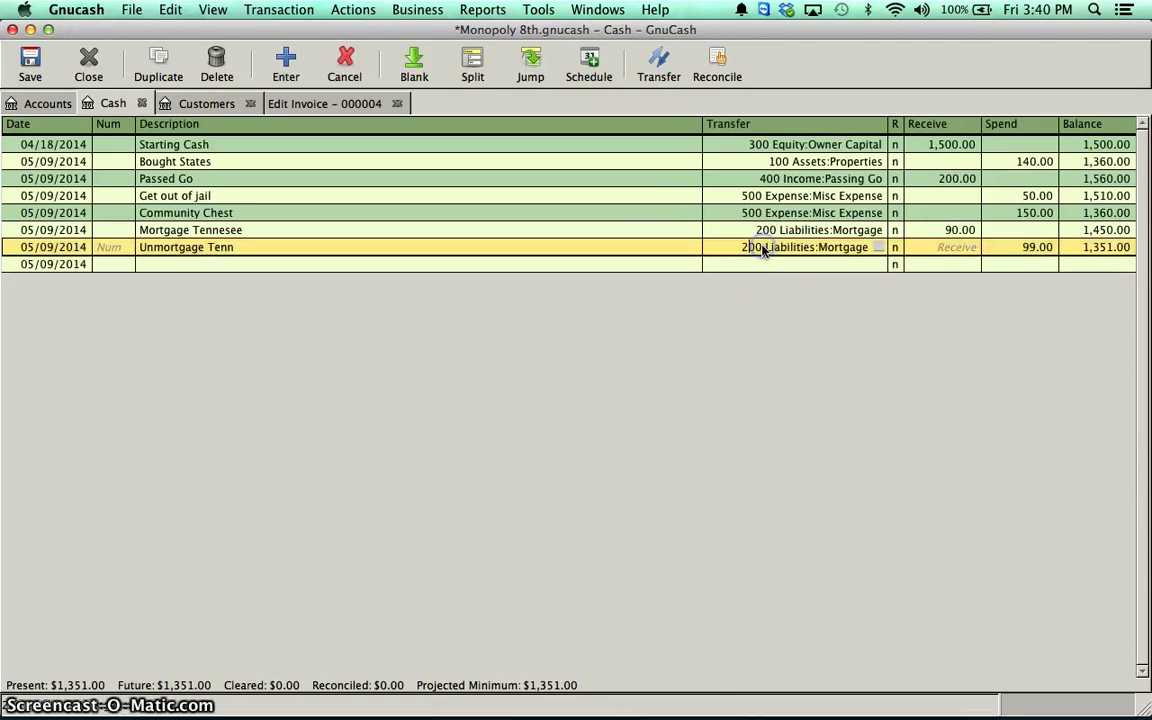
Step: Change the Unmortgage Tenn amount from 99.00 to 90.00
left_click(660, 247)
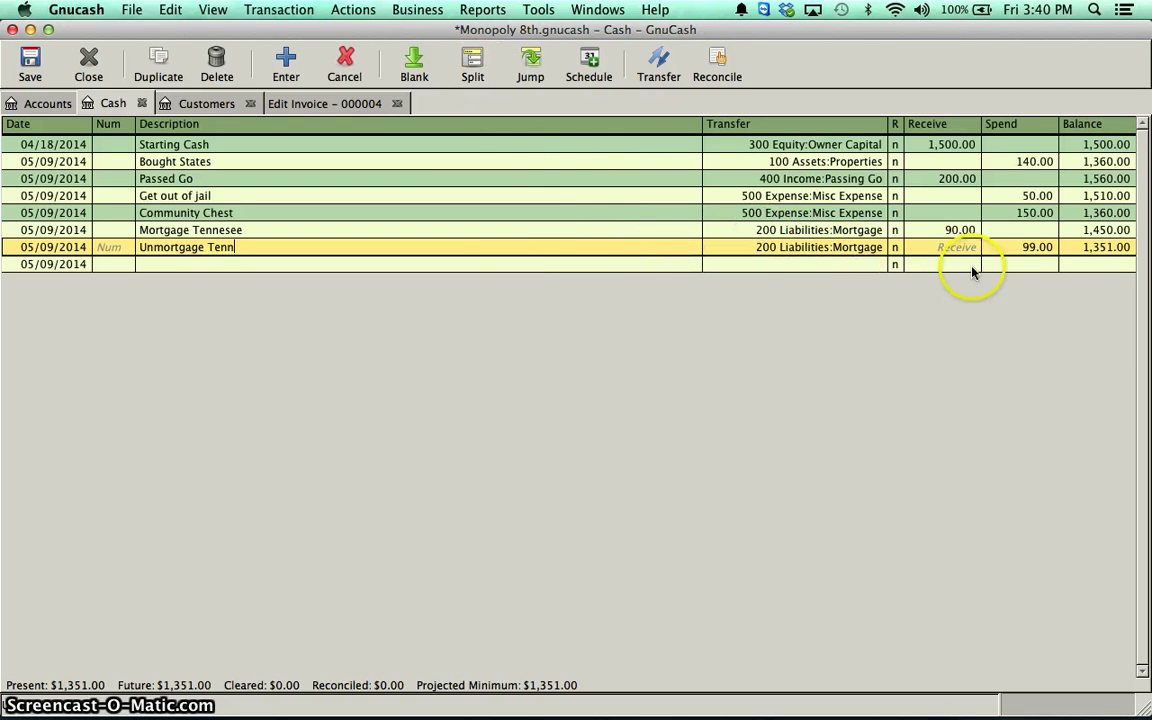
left_click(1034, 247)
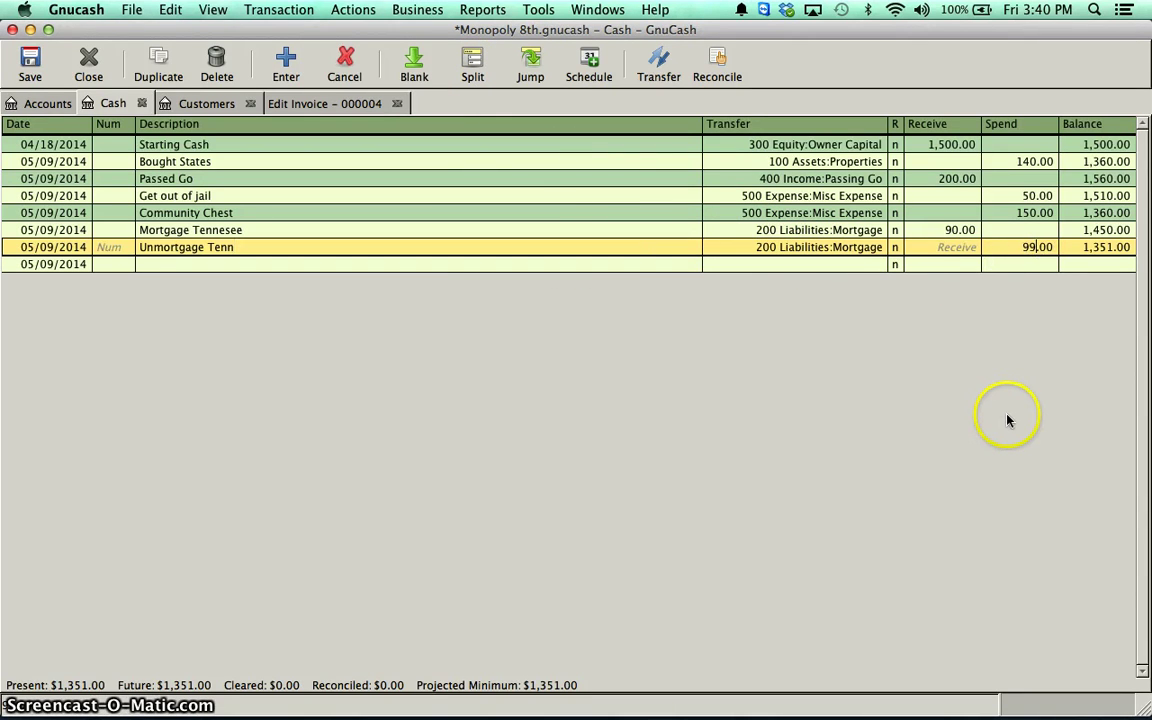
key("BackSpace")
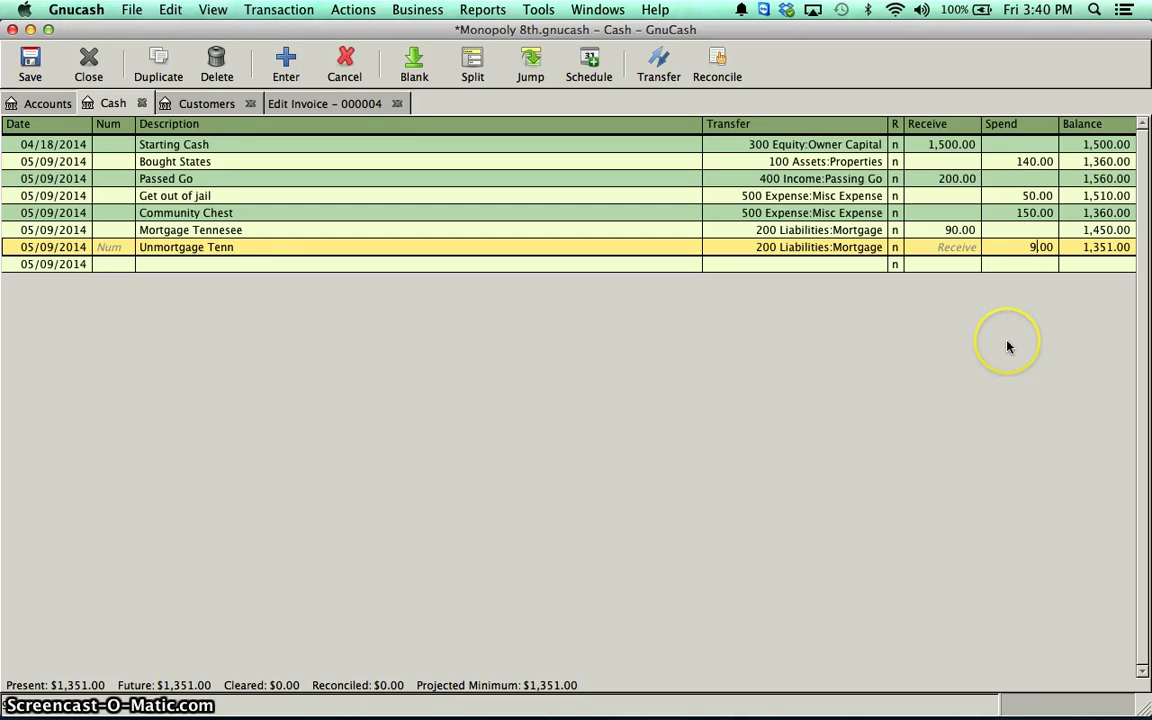
type("0")
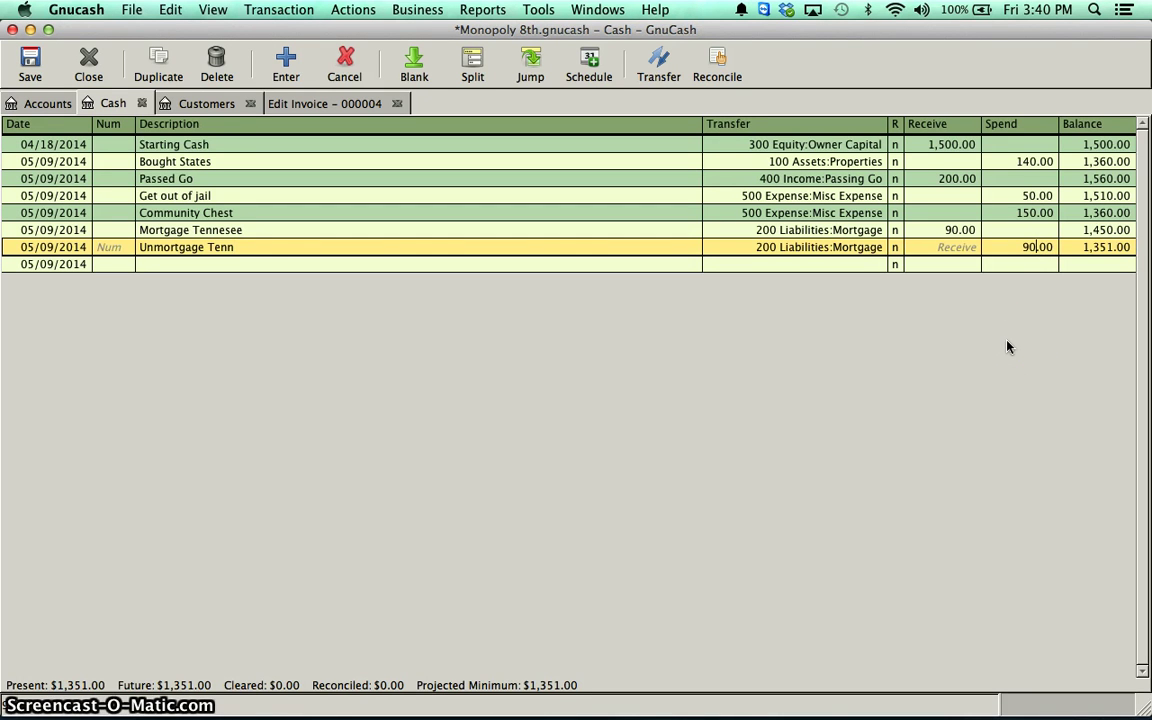
left_click(1008, 347)
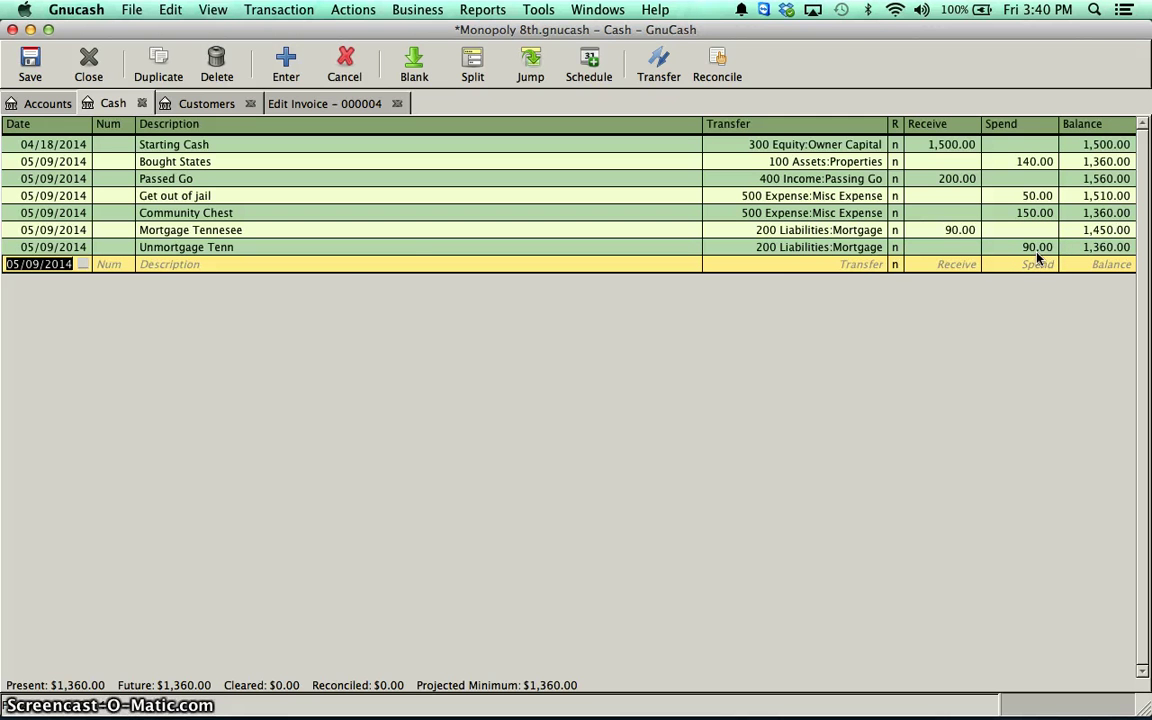
Step: Enter a separate 9.00 Interest transaction to Misc Expense, then delete it
left_click(300, 266)
type("I")
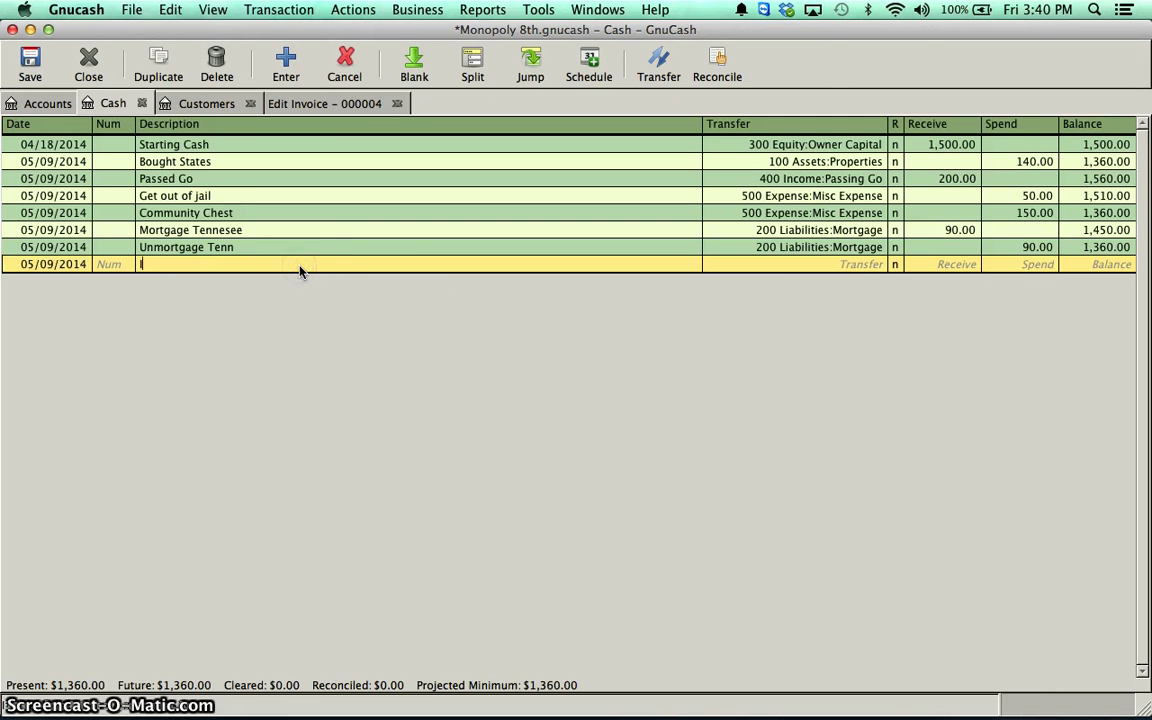
type("nterest")
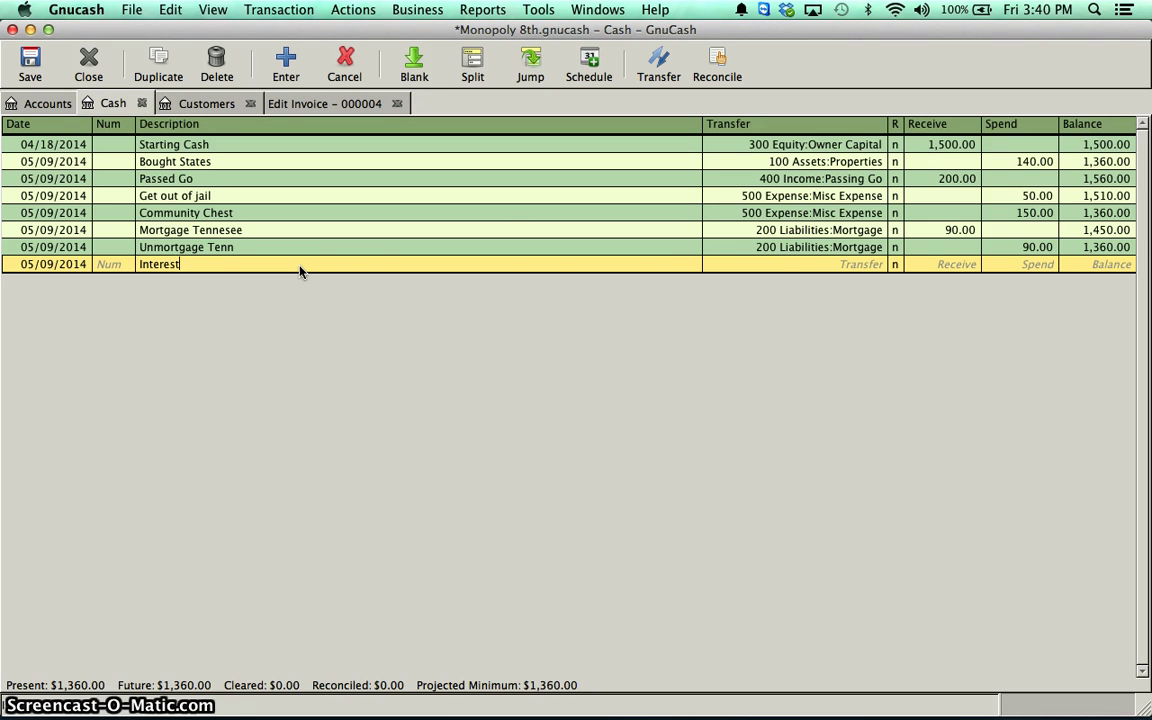
key("Tab")
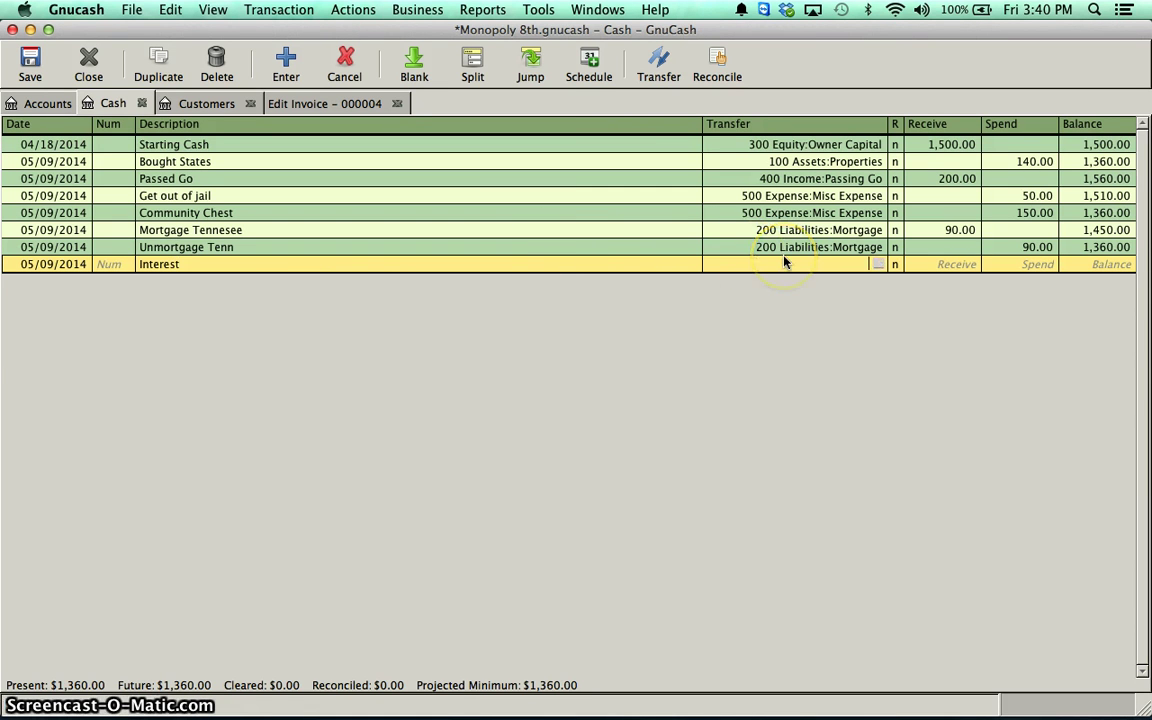
type("500 Expense:Misc Expense")
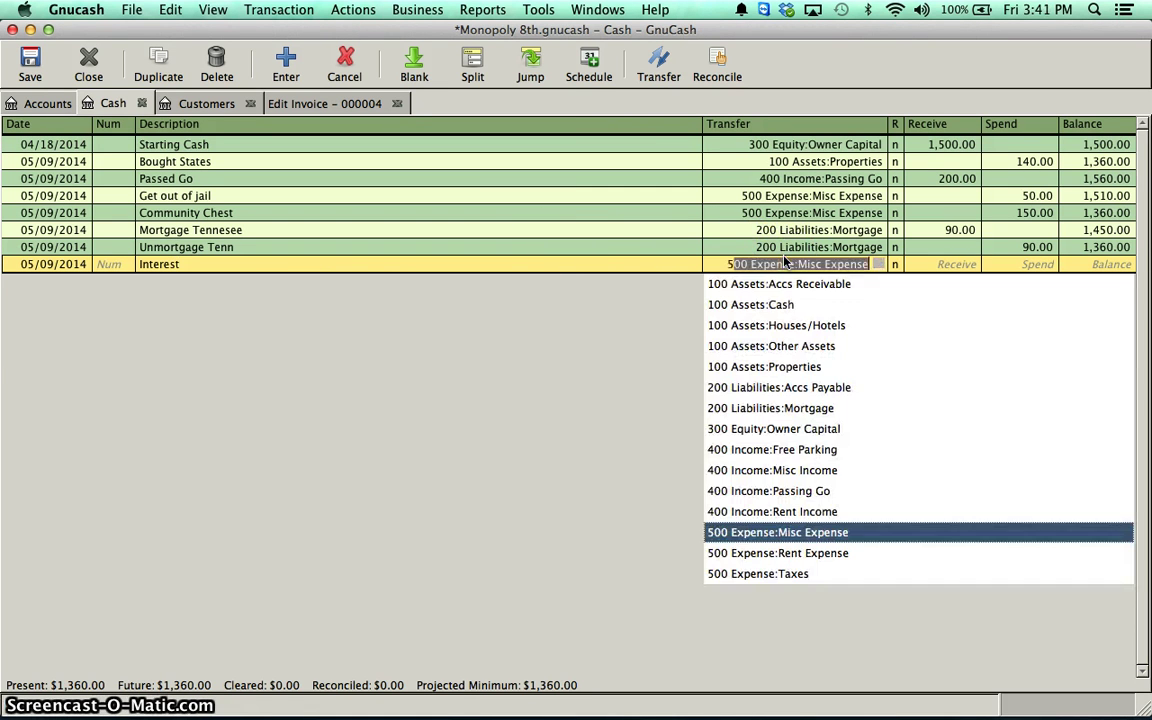
key("Tab")
key("Tab")
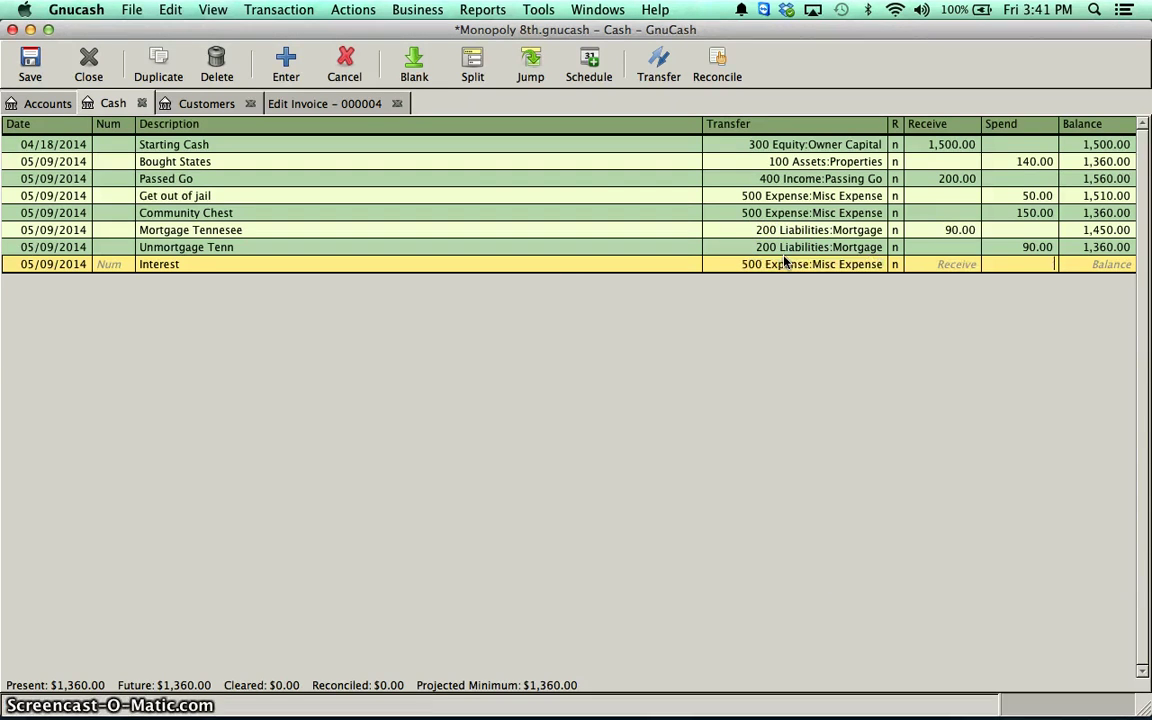
key("Return")
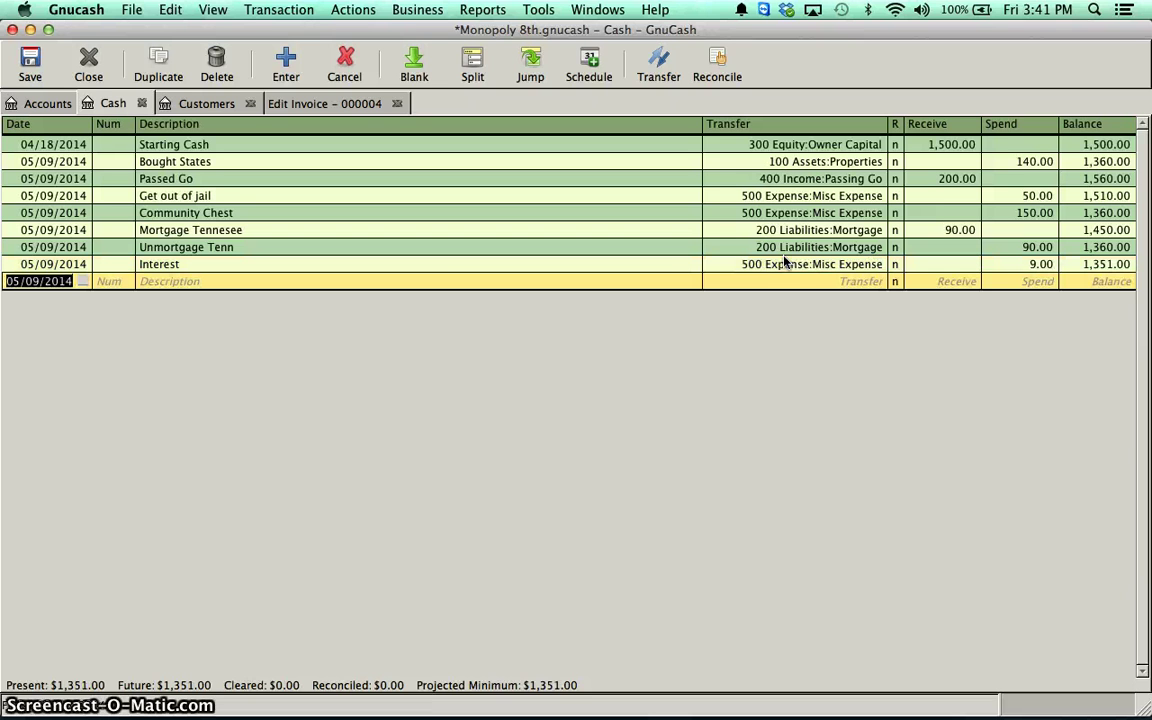
left_click(596, 262)
left_click(216, 62)
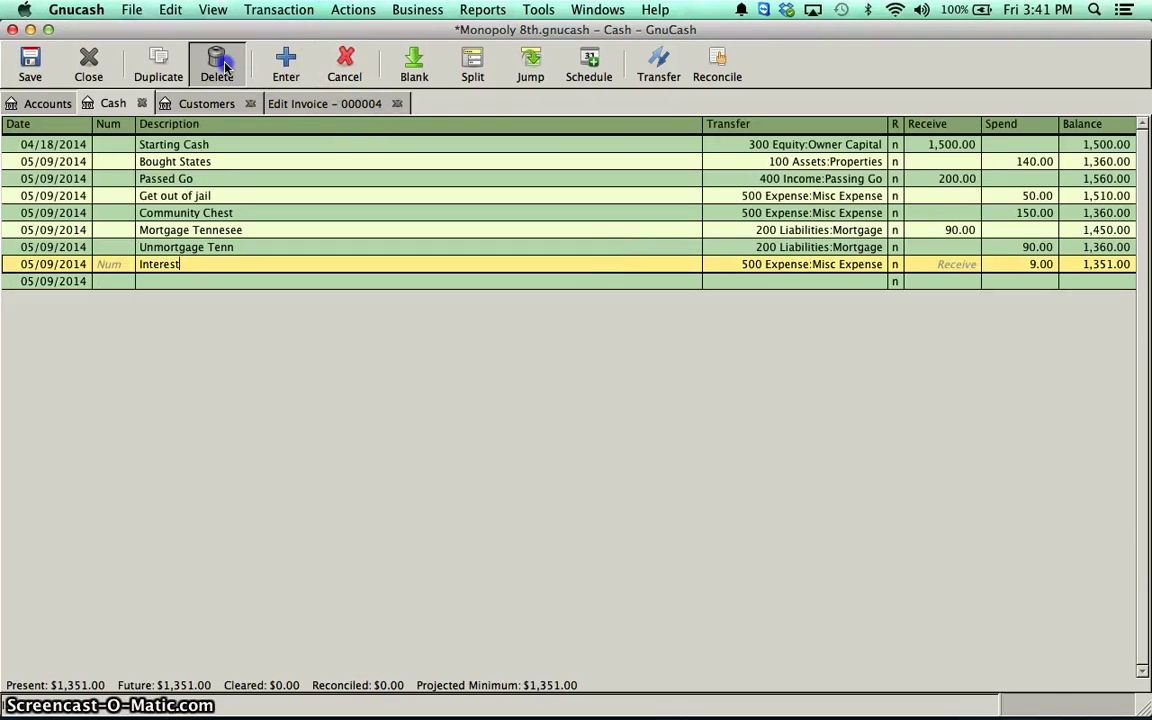
Step: Split Unmortgage Tenn: Cash 99.00, with a 9.00 split to 500 Expense:Misc Expense
left_click(675, 250)
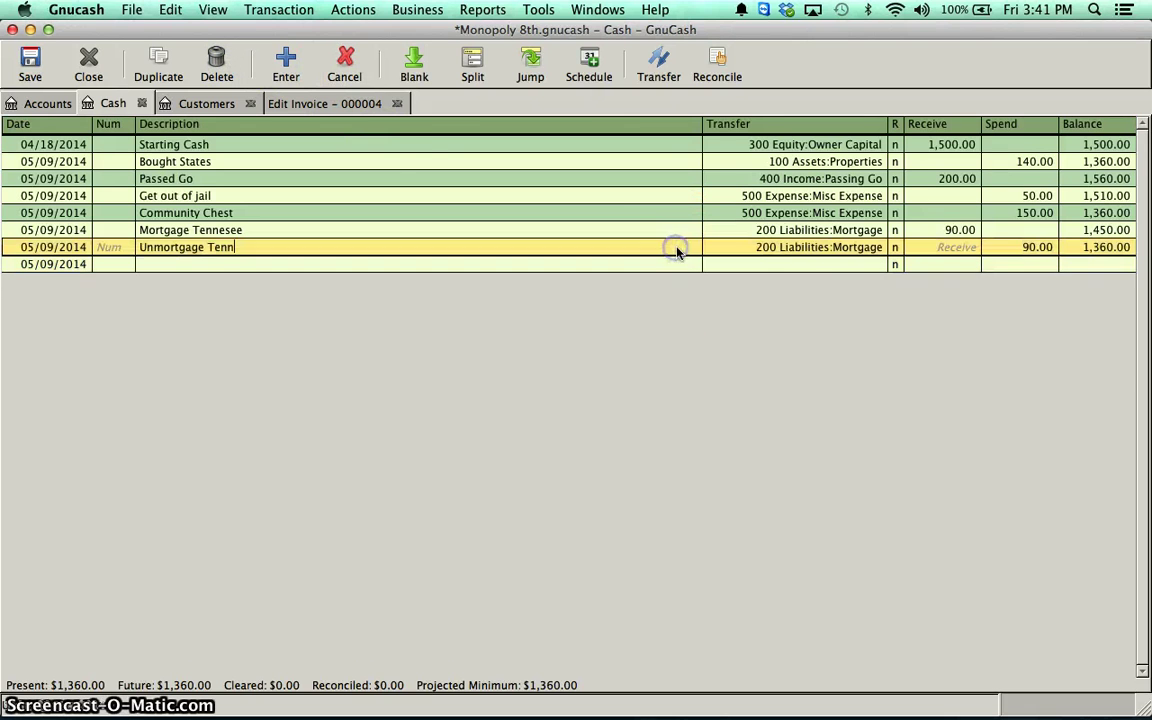
left_click(462, 66)
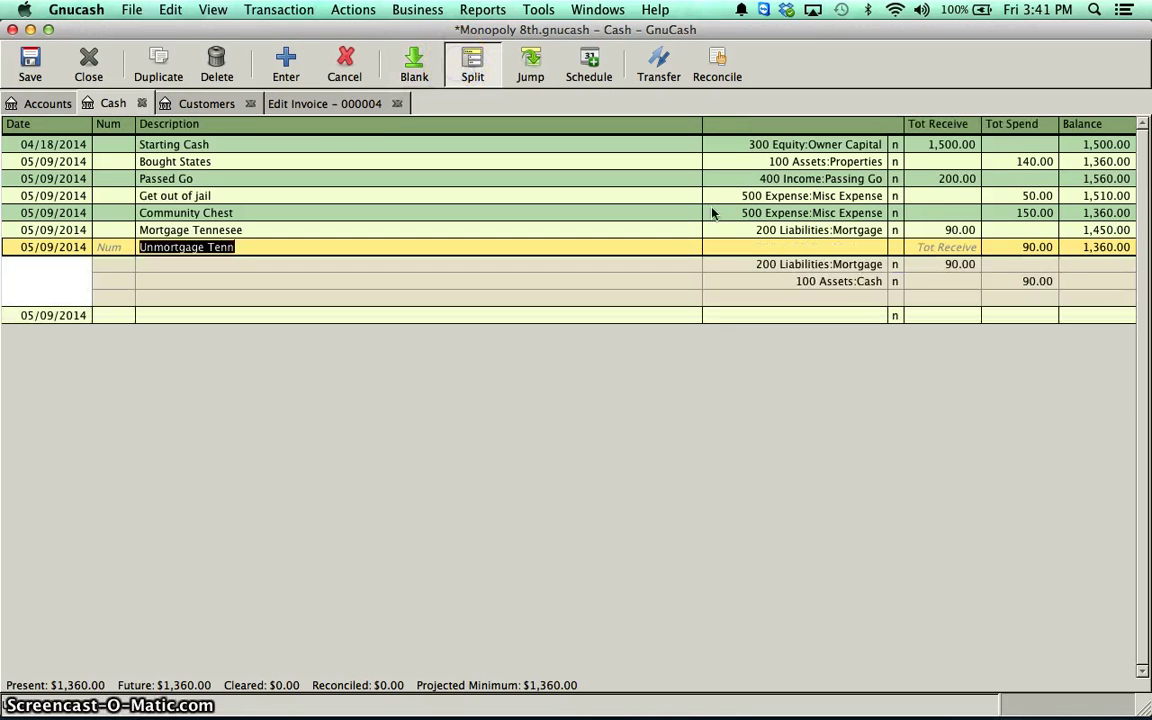
left_click(1033, 283)
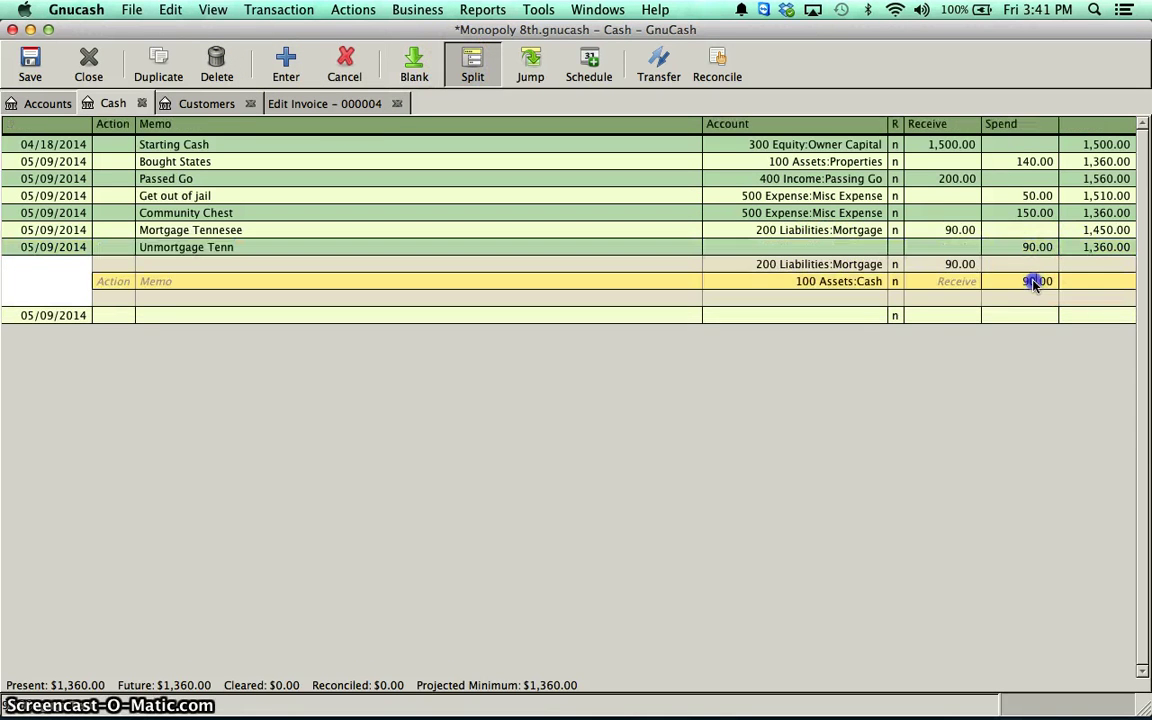
double_click(1035, 285)
type("99")
left_click(957, 296)
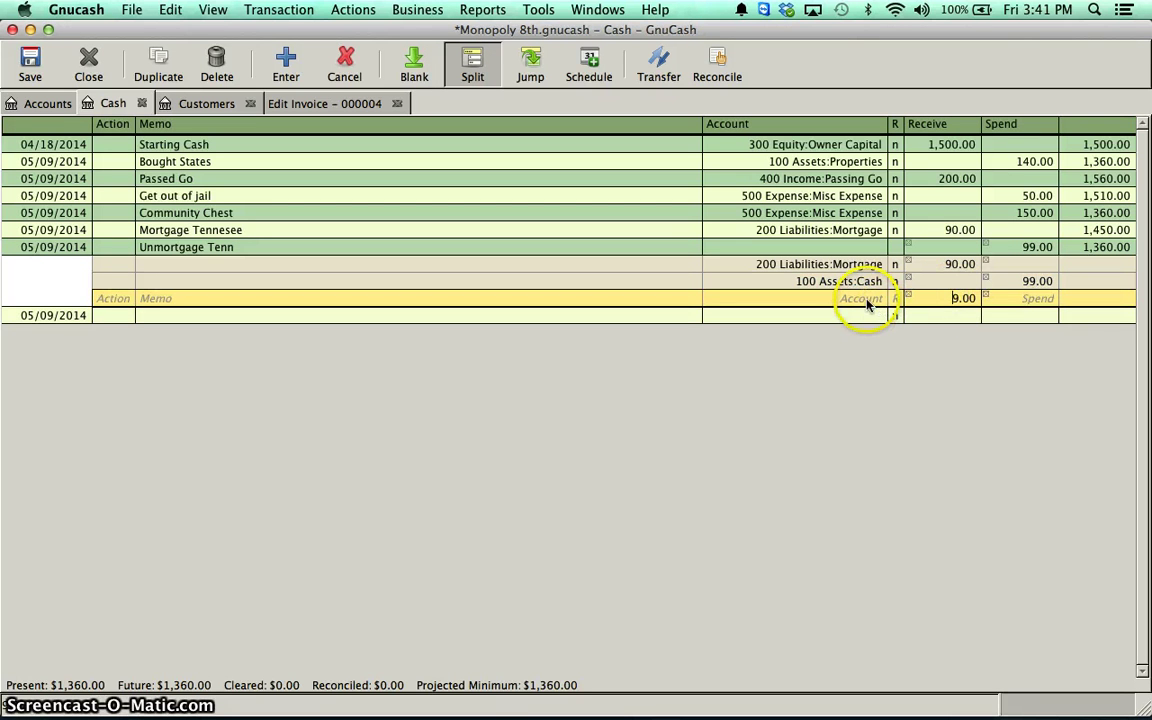
left_click(872, 300)
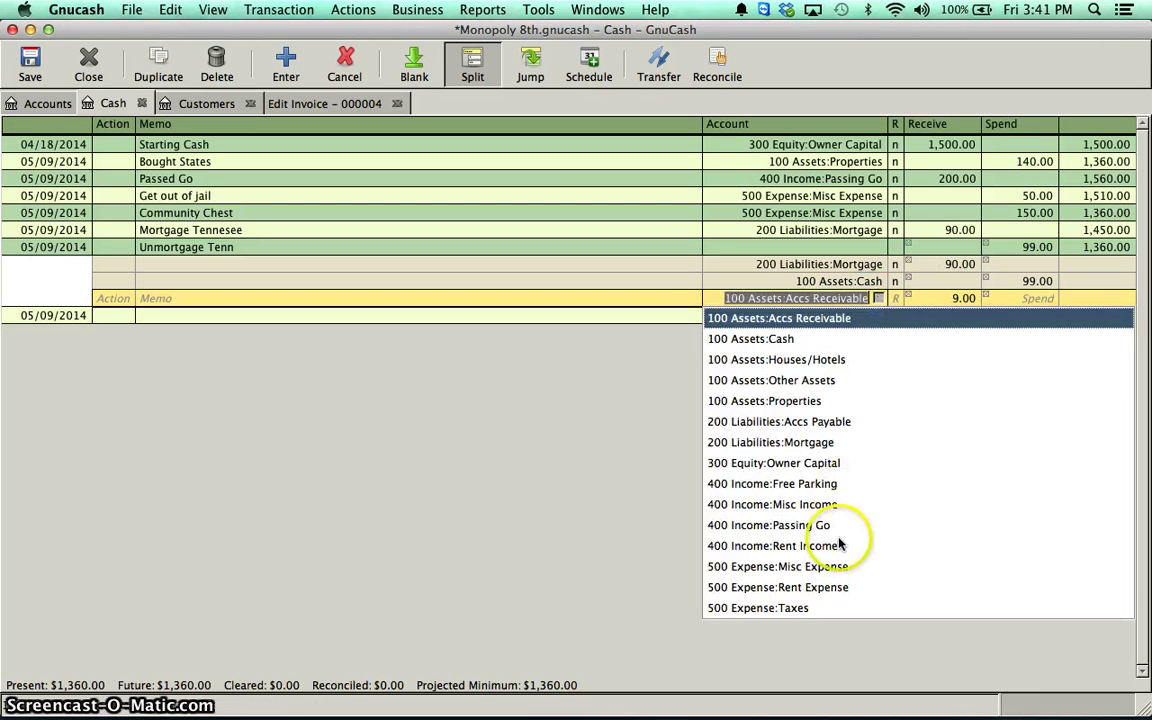
left_click(745, 566)
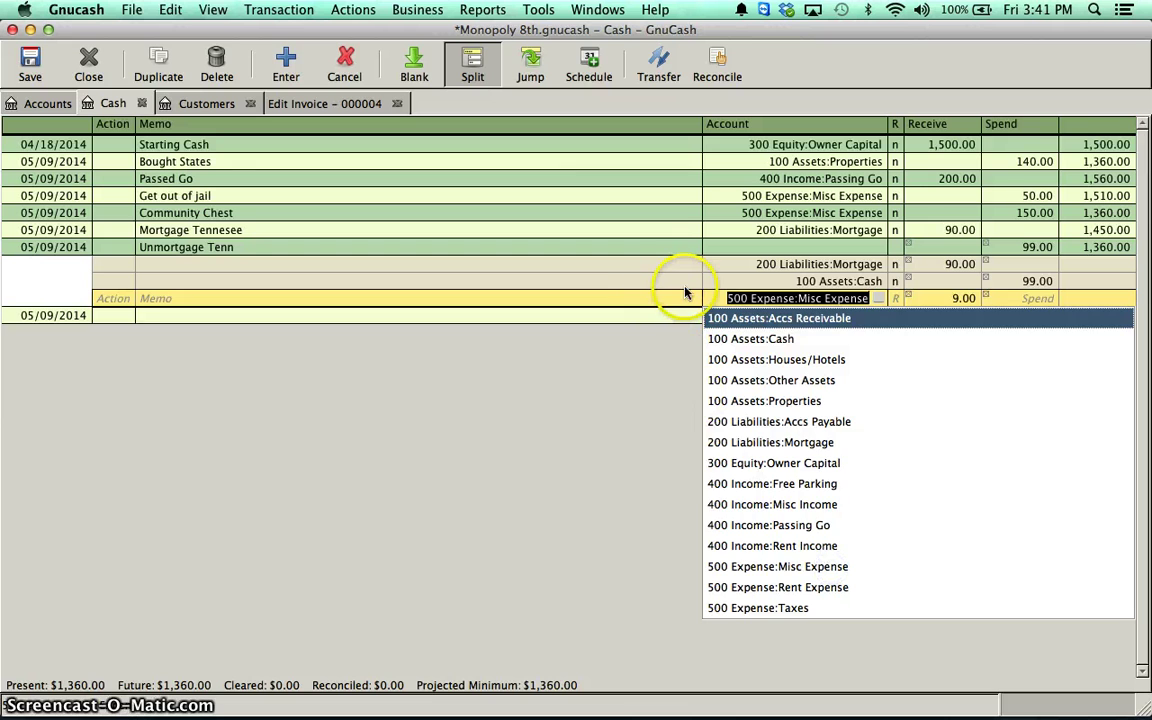
key("Return")
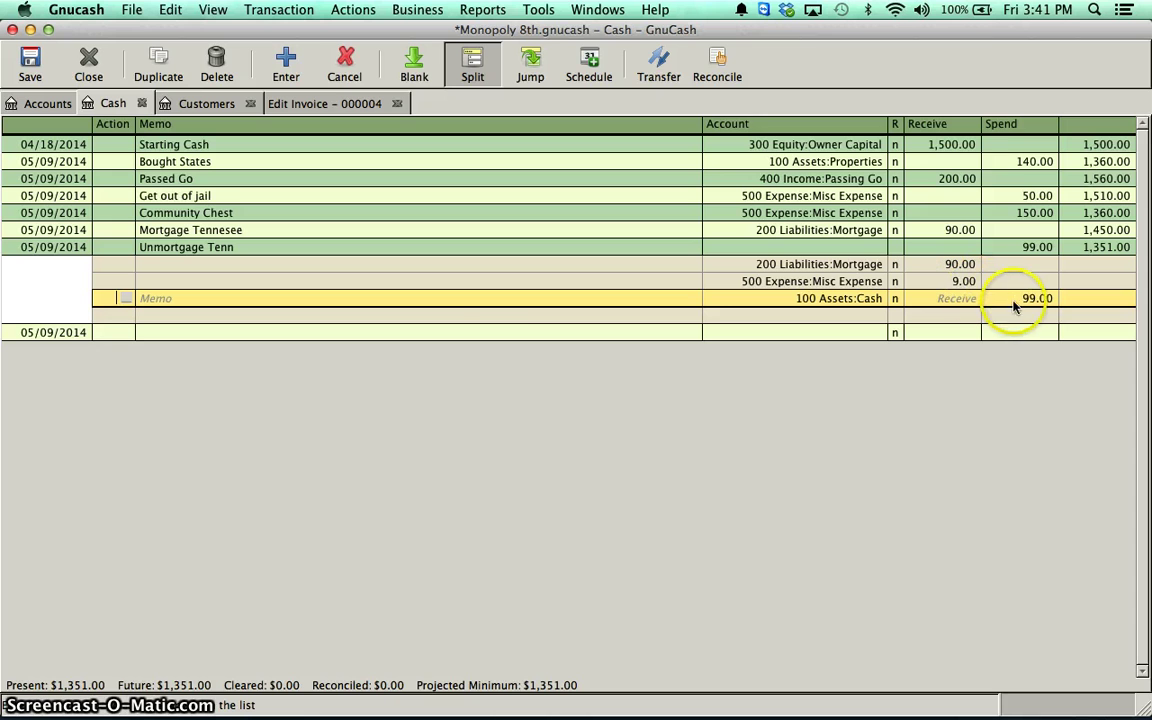
left_click(478, 305)
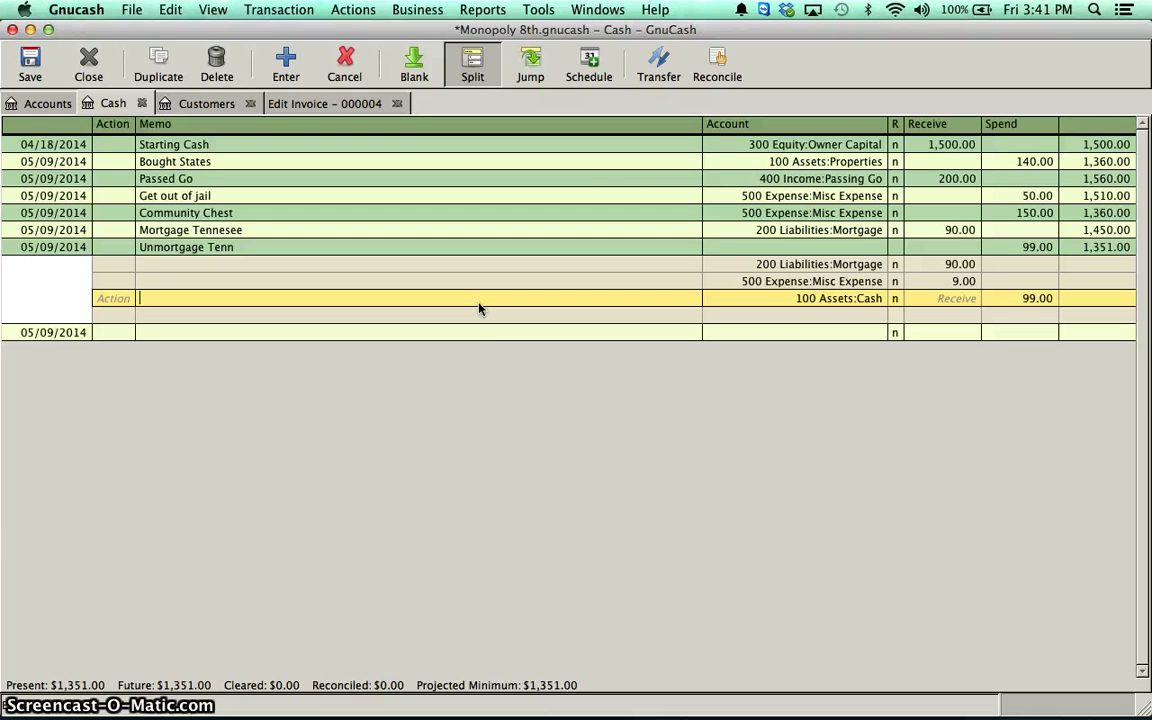
key("Return")
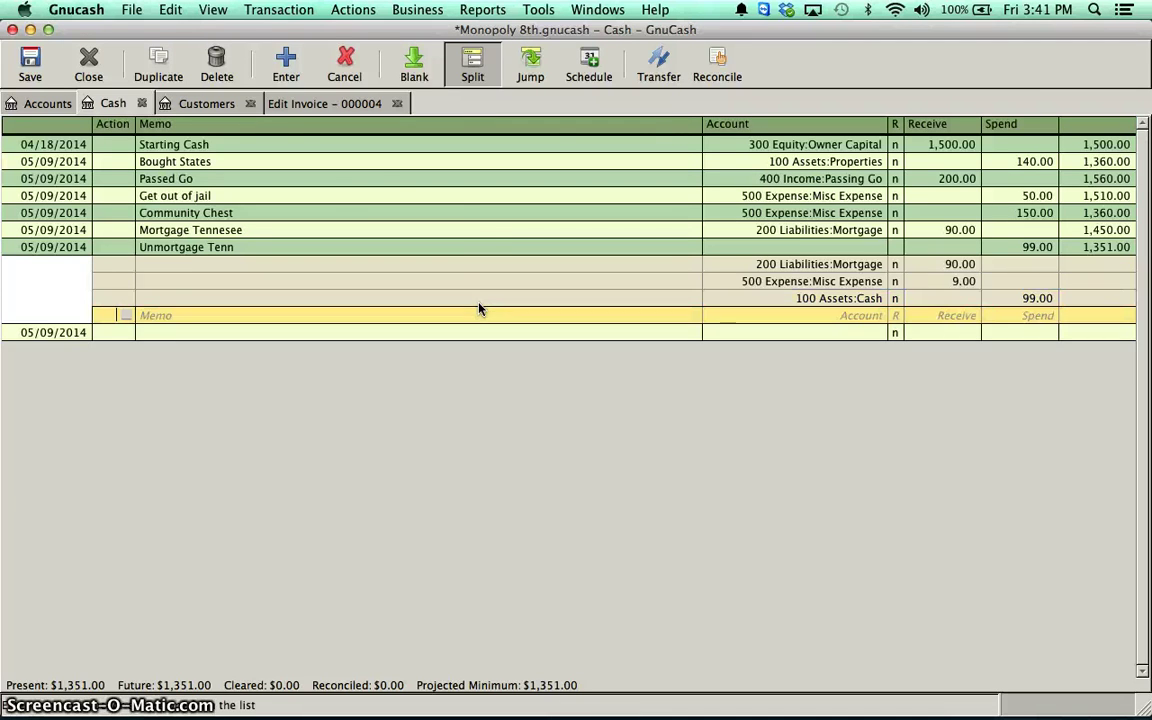
key("Return")
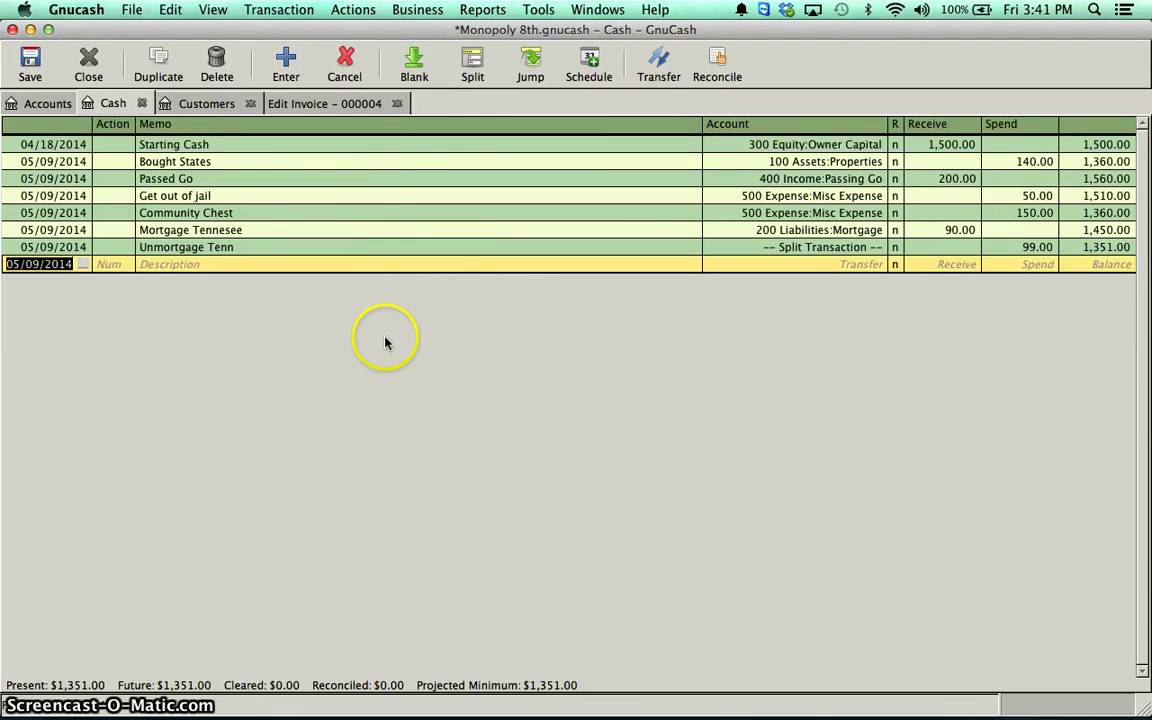
Step: In the quiz review, undo an accidental move of items 9–10 and select item 11 about buying a house
key("super+Tab")
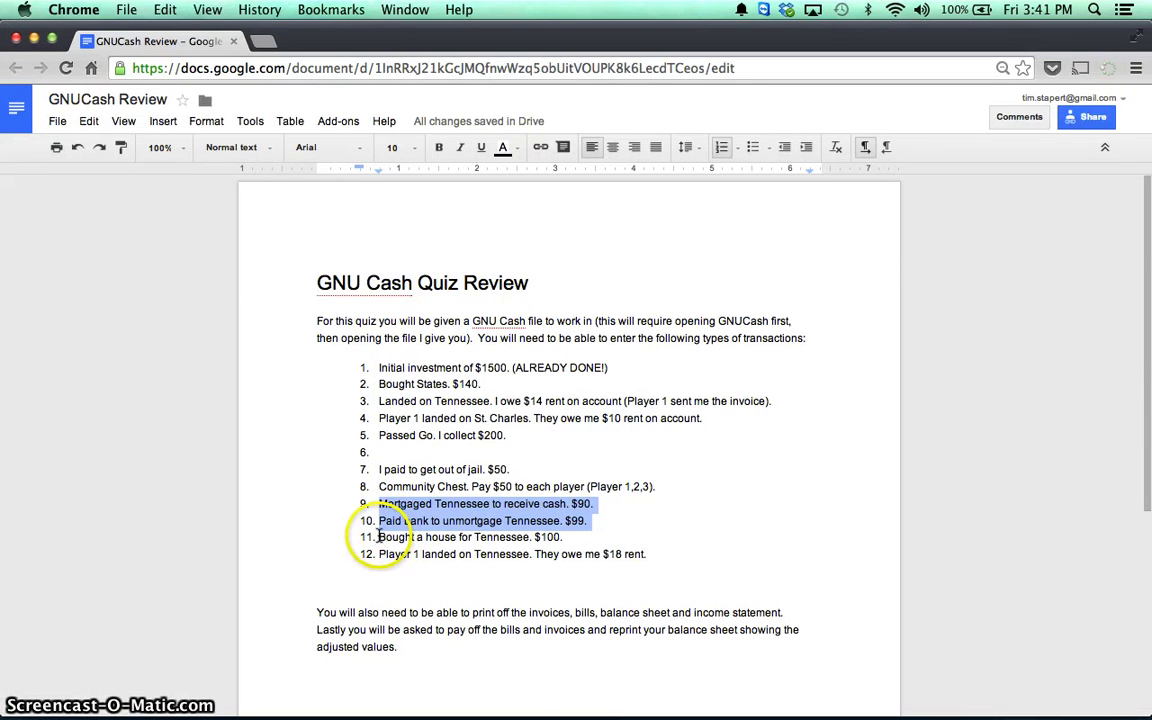
left_click_drag(449, 540, 518, 537)
left_click(516, 537)
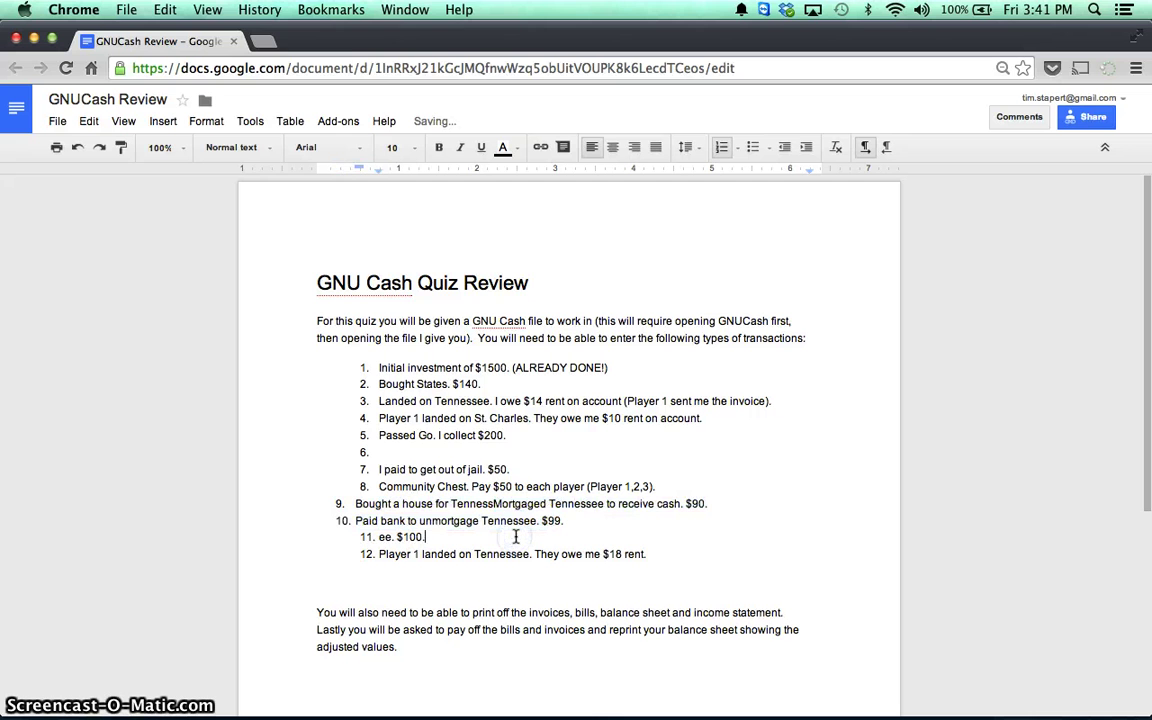
key("super+z")
triple_click(481, 538)
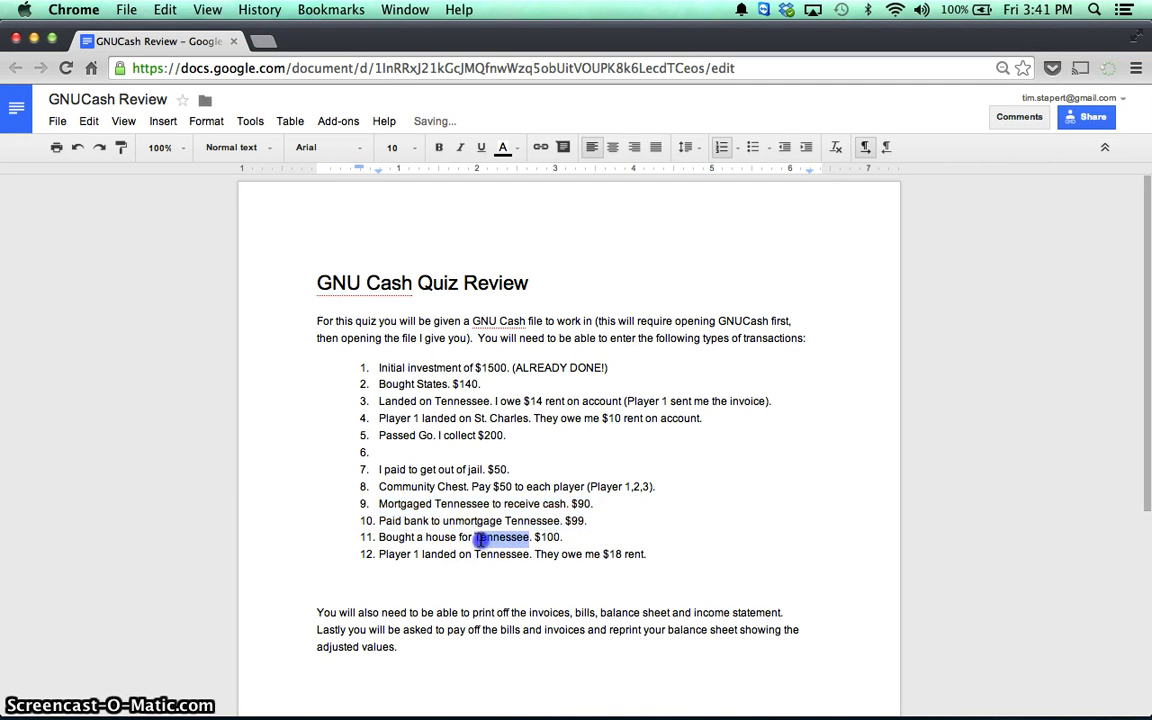
Step: Record 'Bought house on Tenn' spending 100.00 to 100 Assets:Houses/Hotels, leaving Cash at 1,251.00
key("super+Tab")
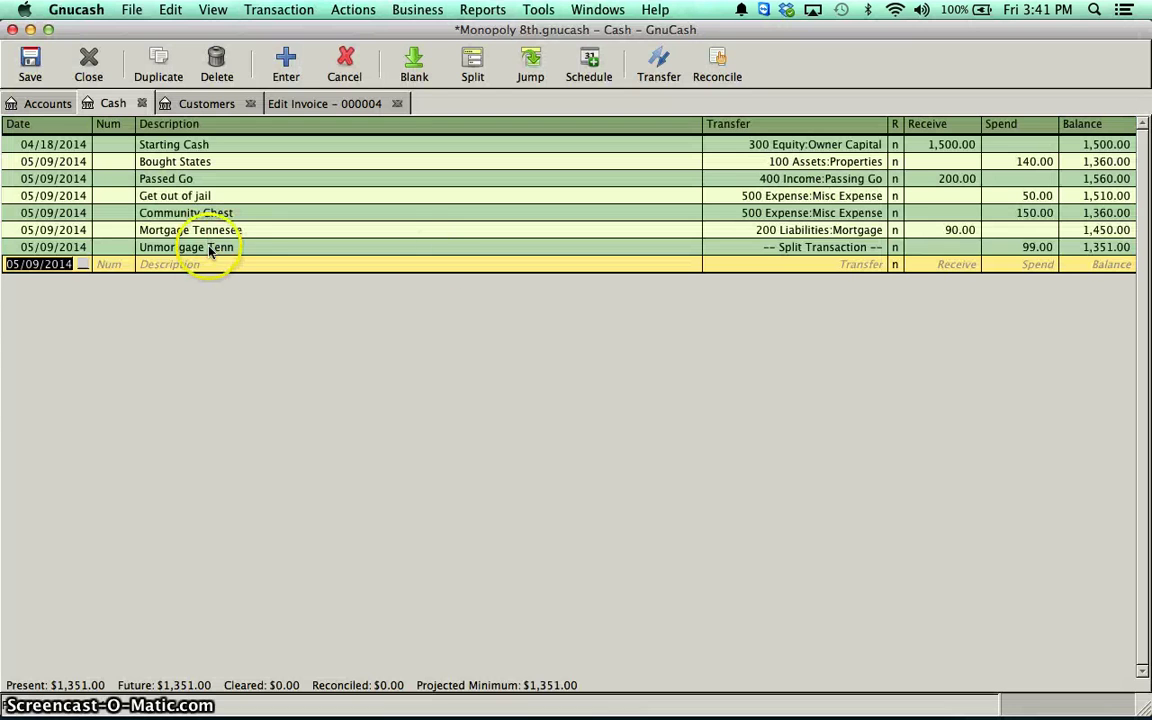
left_click(208, 268)
type("Bought ")
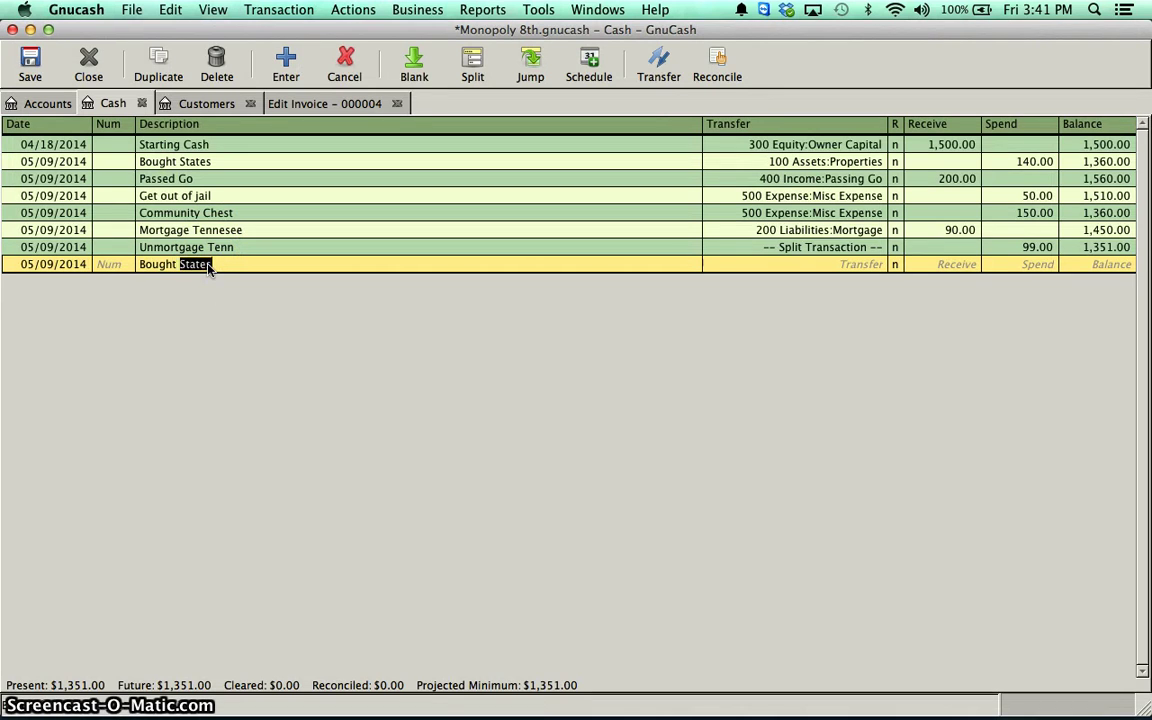
type("house on Tenn")
left_click(856, 263)
type("1")
key("Down")
key("Down")
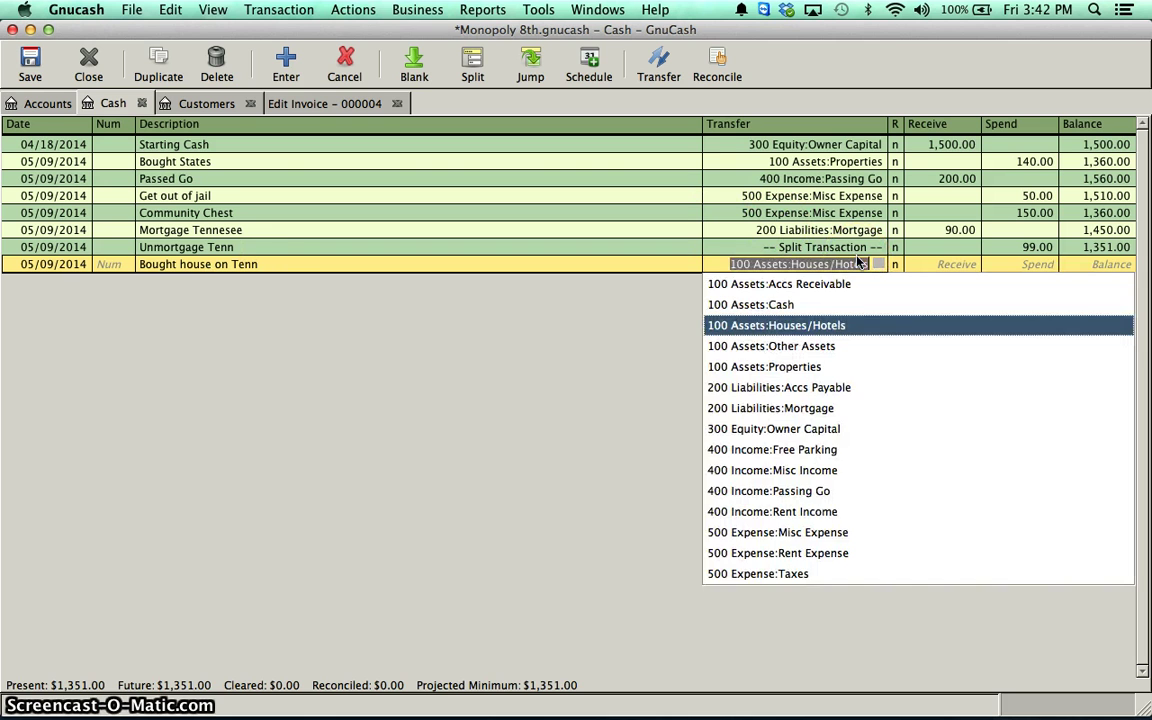
key("Tab")
key("Tab")
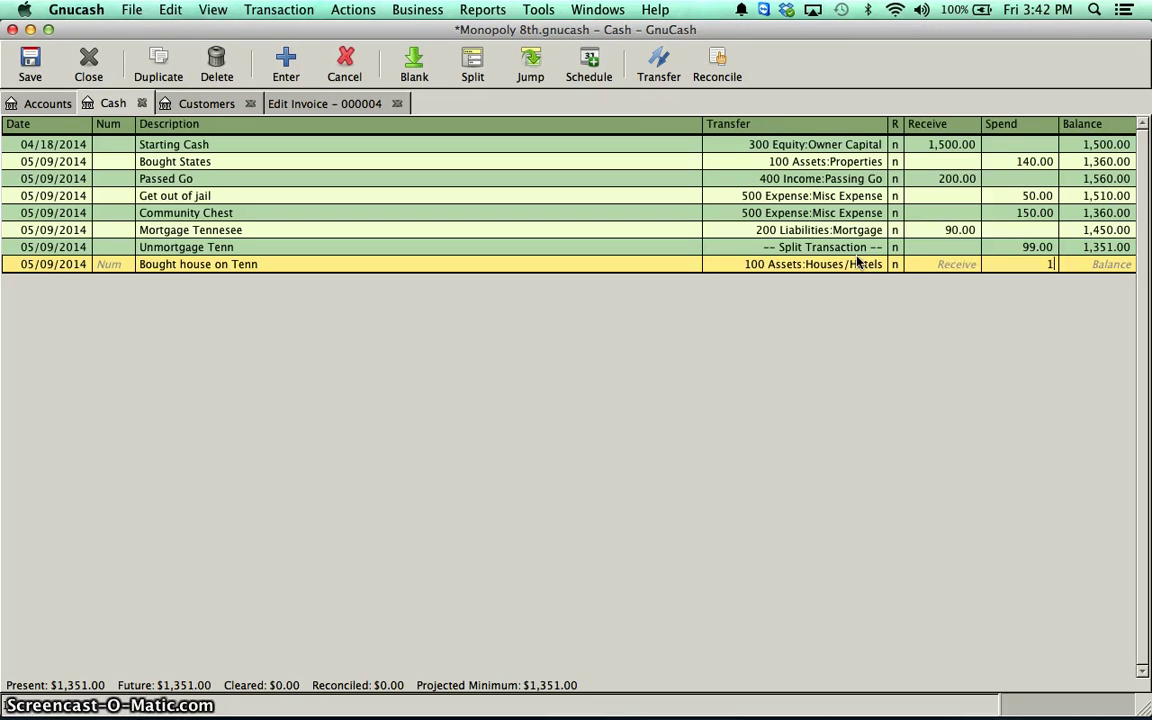
type("100")
key("Return")
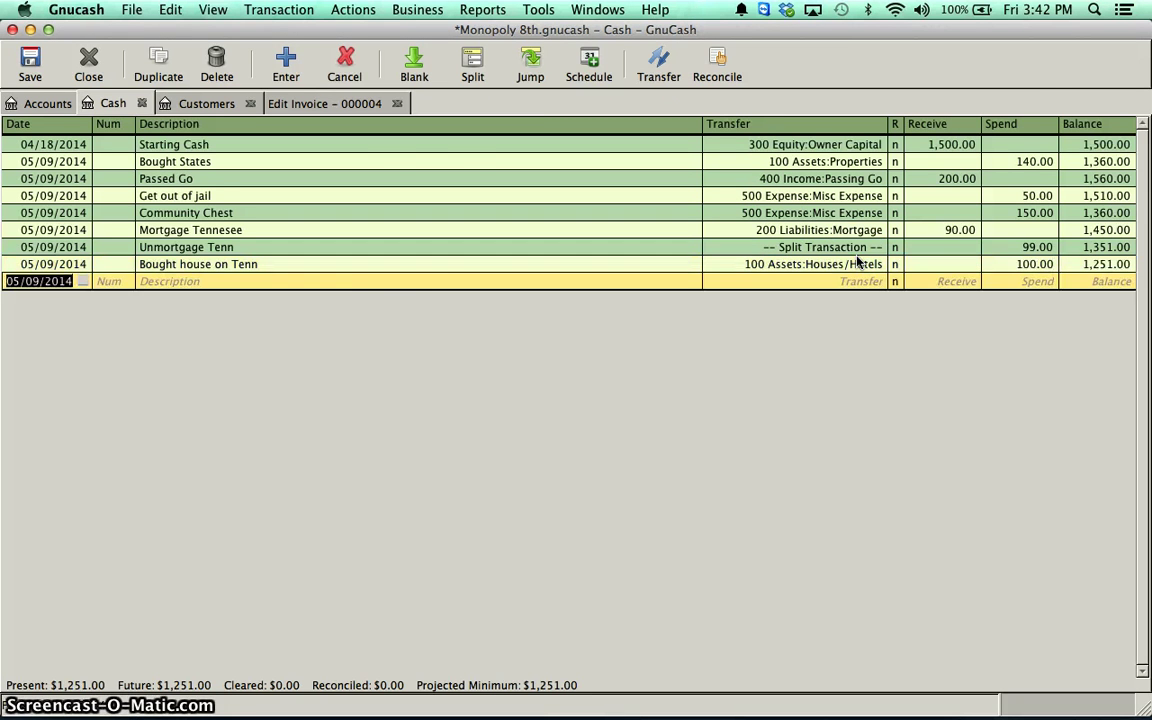
key("super+Tab")
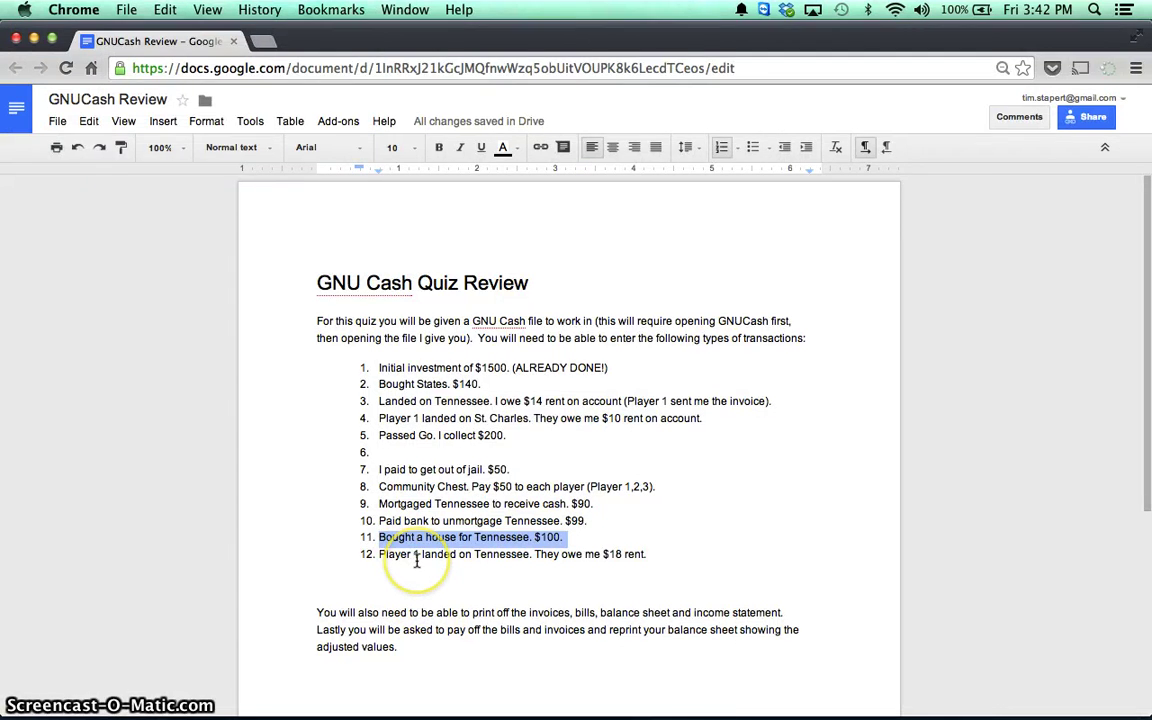
key("super+Tab")
Step: Add a 'Tenn' line to invoice 000004: 400 Income:Rent Income, quantity 1, price 18.00
left_click(350, 103)
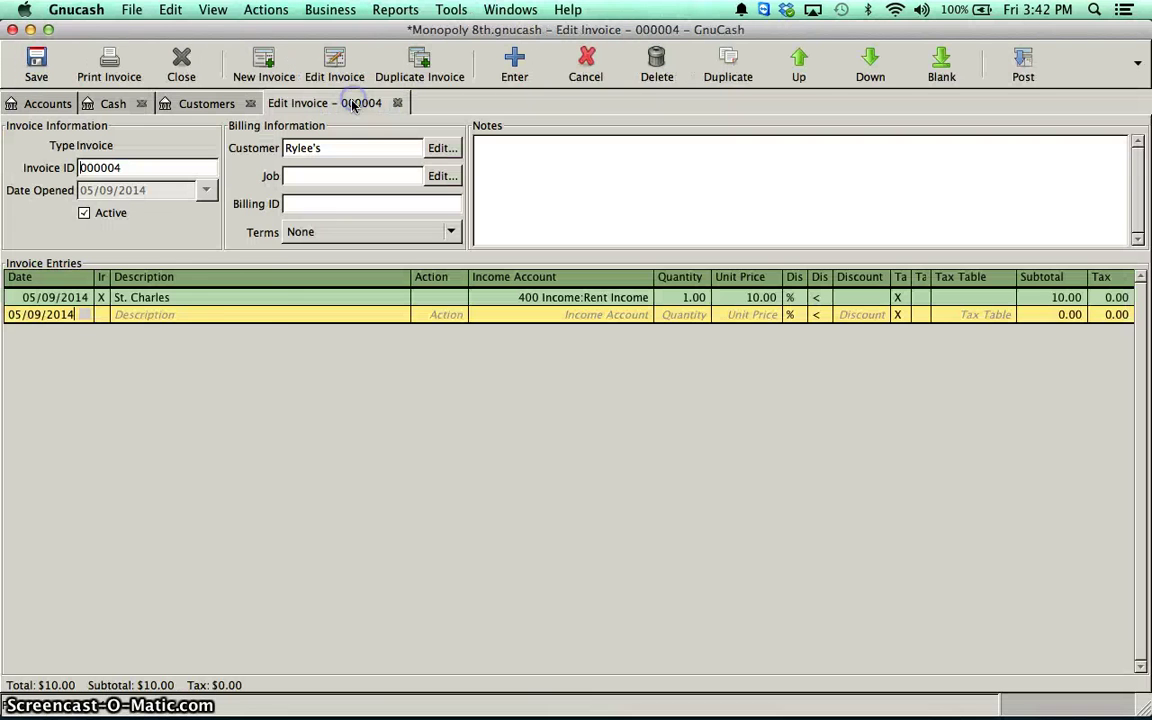
left_click(258, 315)
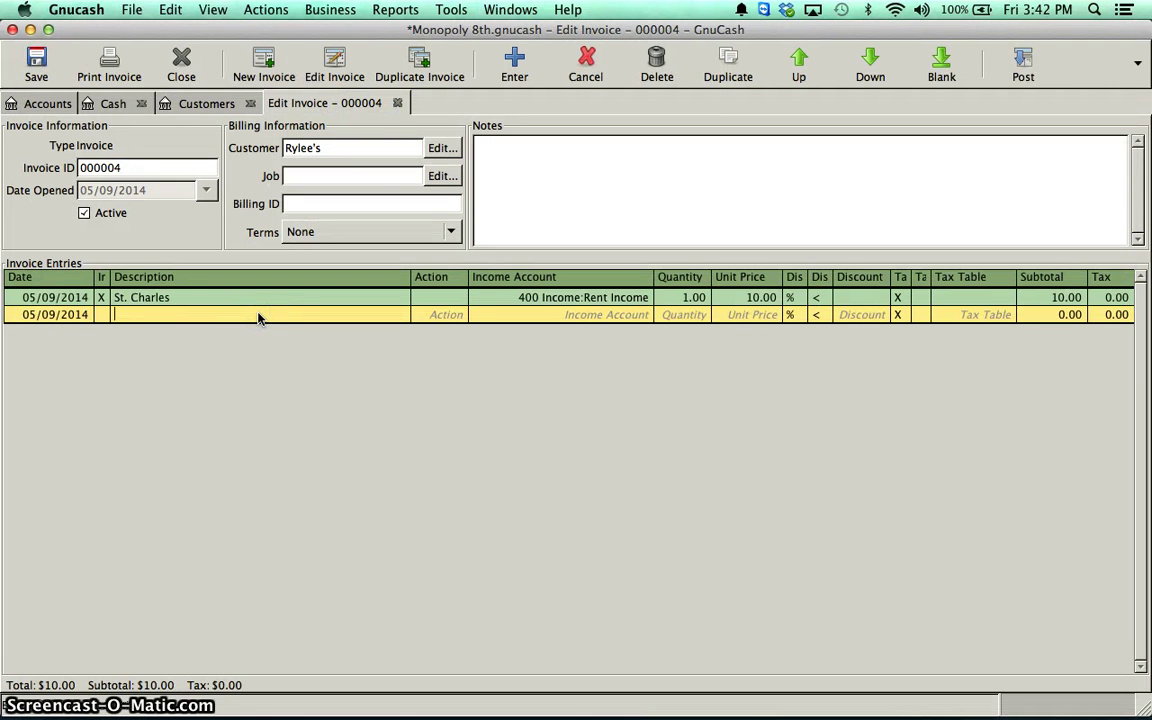
type("Tennessee")
key("Tab")
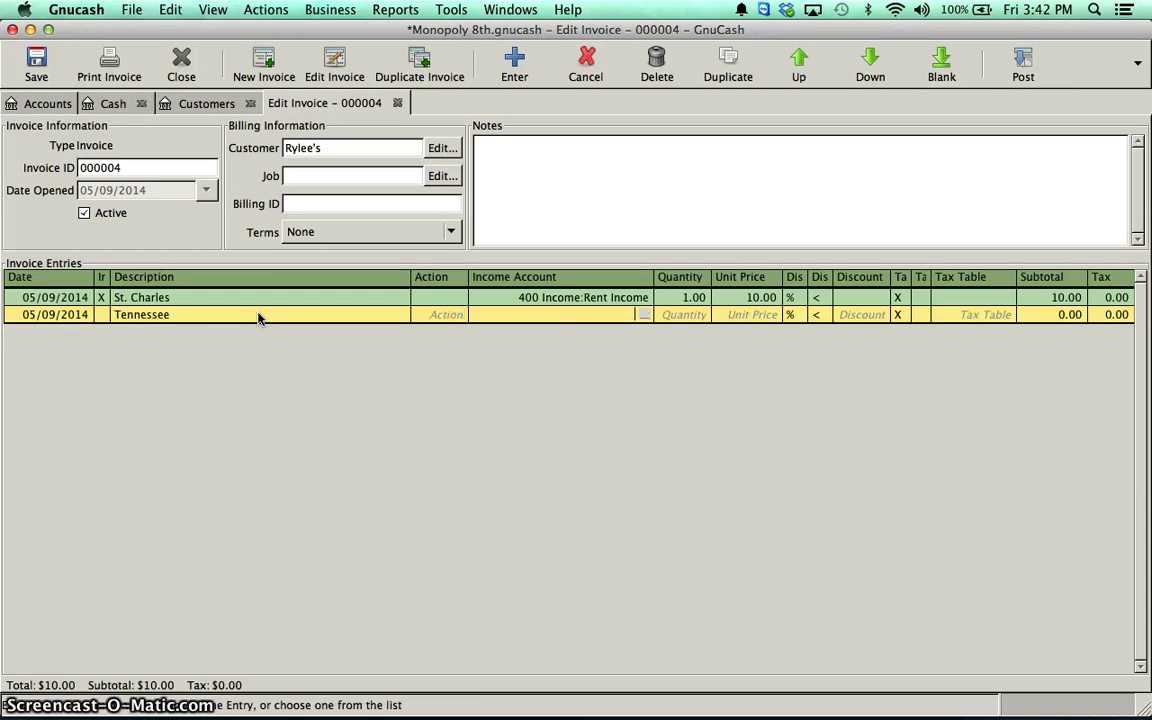
type("400 Income:Free Parking")
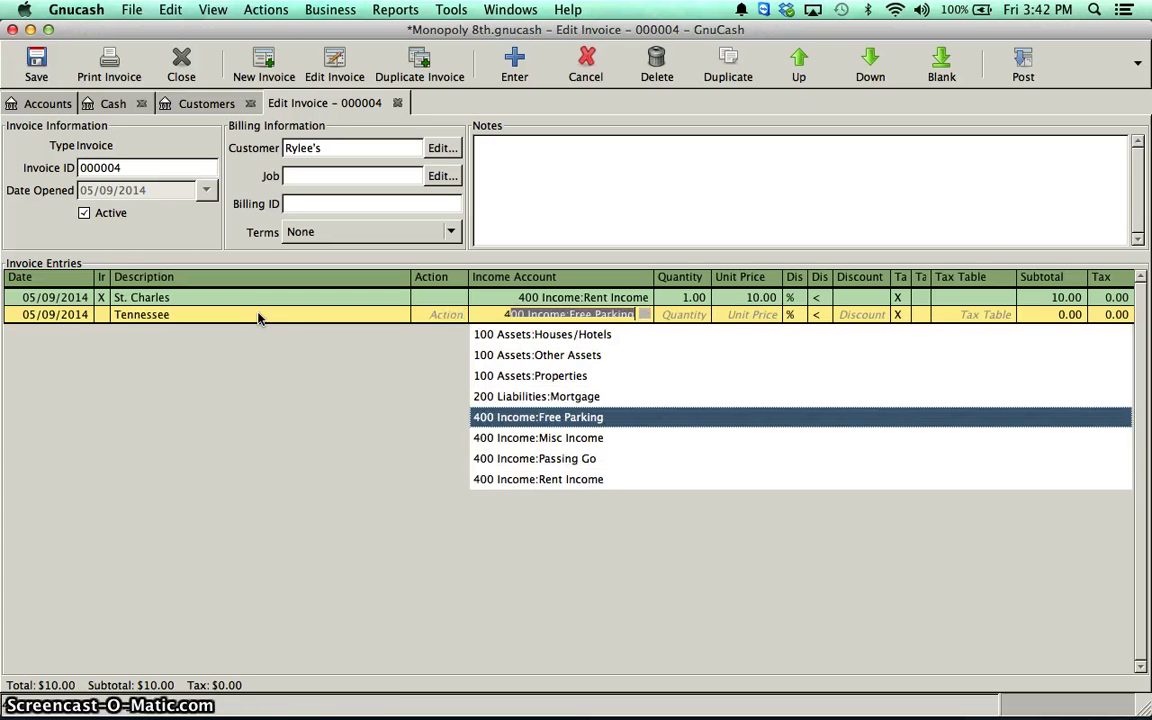
key("Down")
key("Down")
key("Down")
key("Tab")
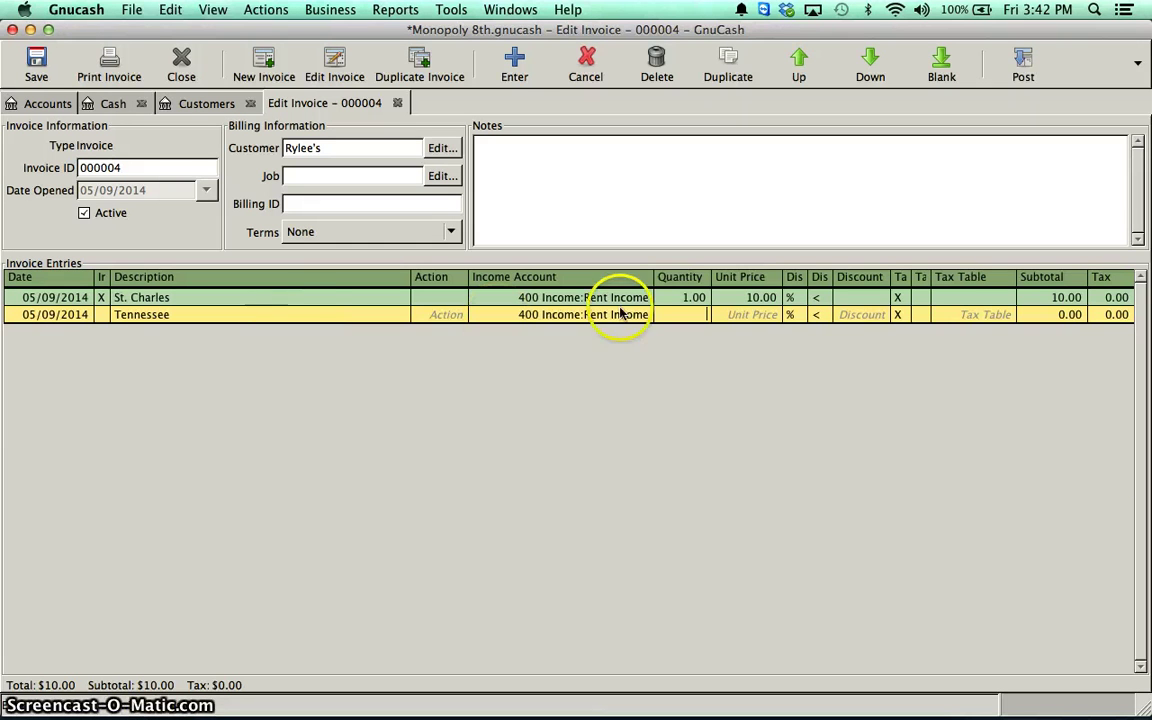
left_click(695, 316)
type("1")
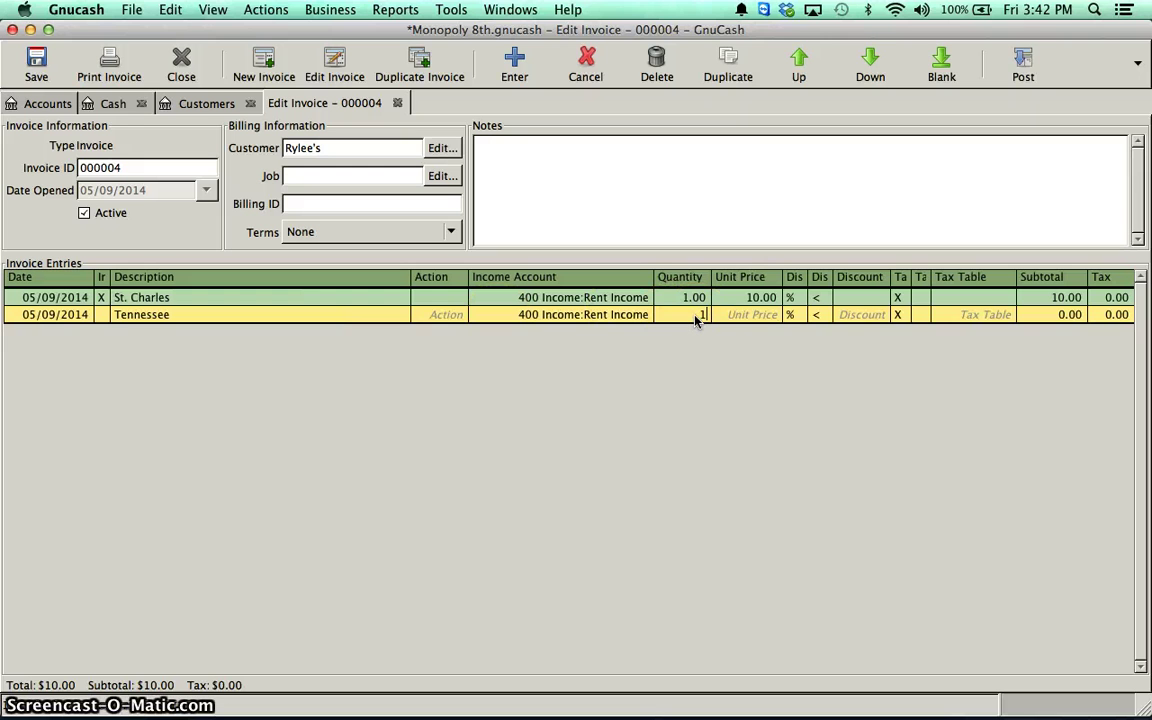
key("Tab")
type("18")
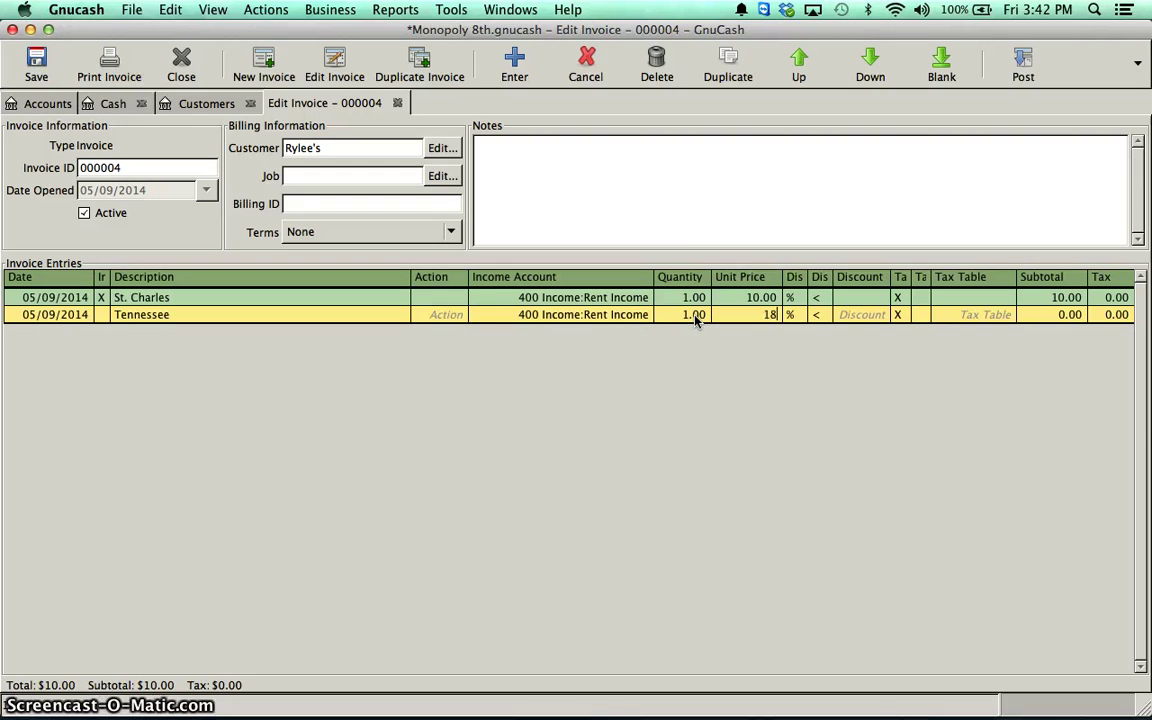
key("Return")
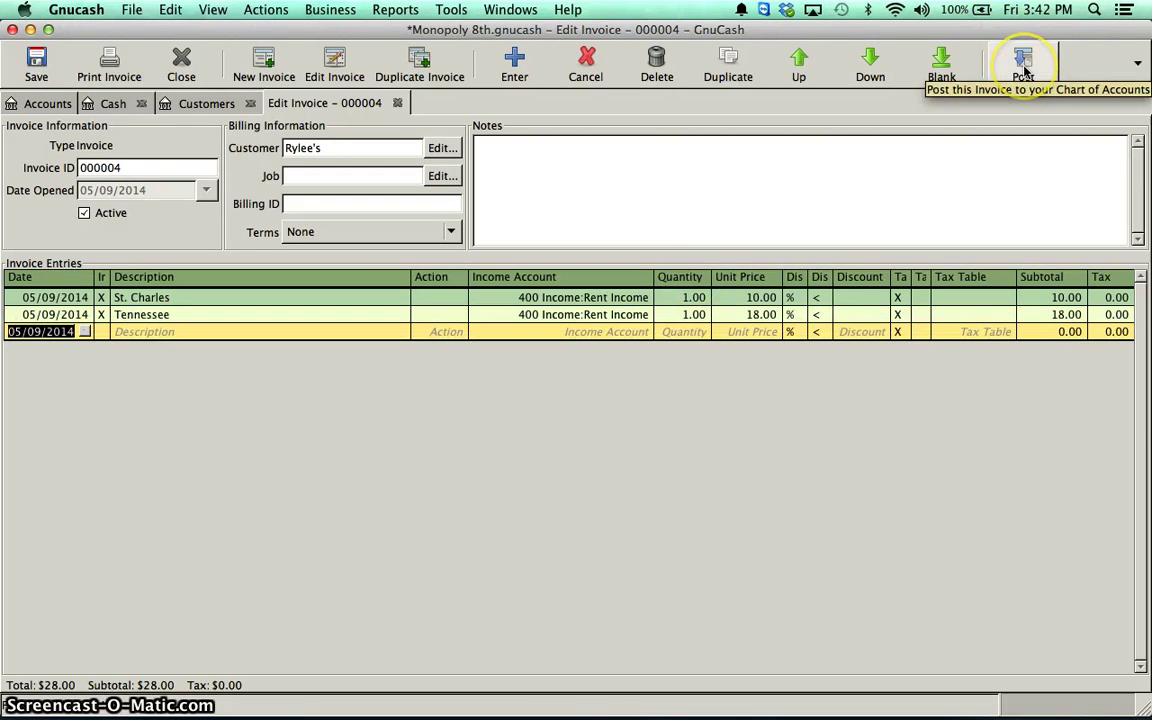
Step: Check the Accs Receivable balance, then post invoice 000004 to Accs Receivable
left_click(40, 105)
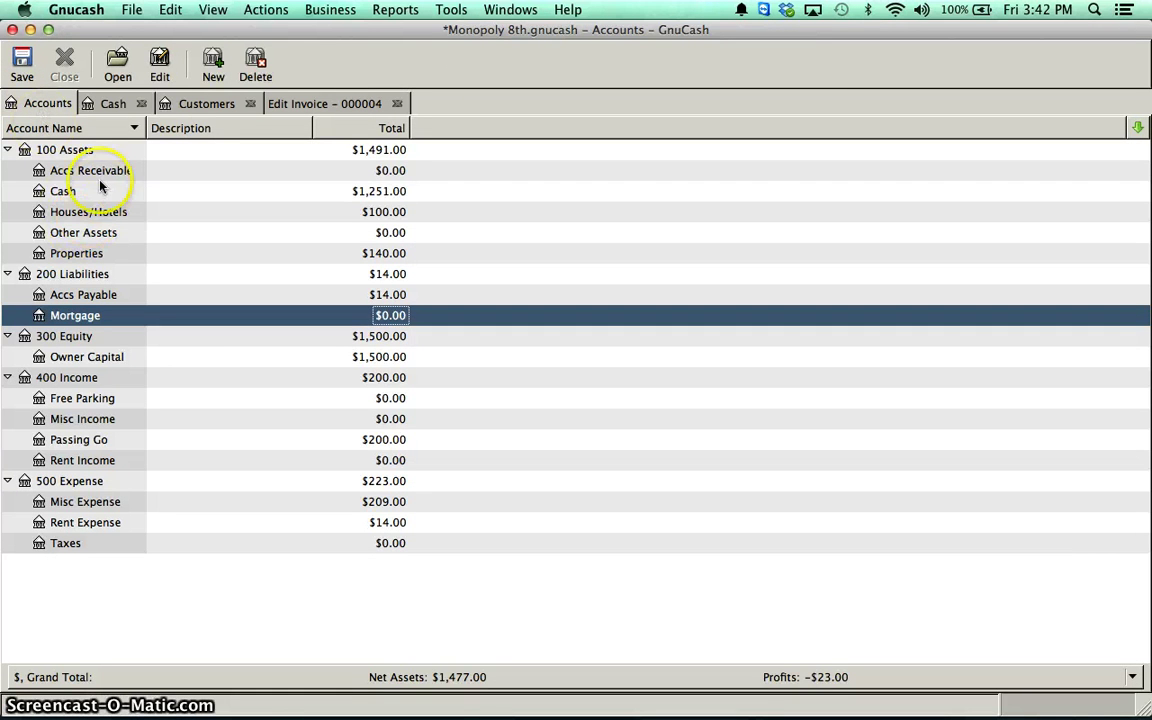
left_click(360, 175)
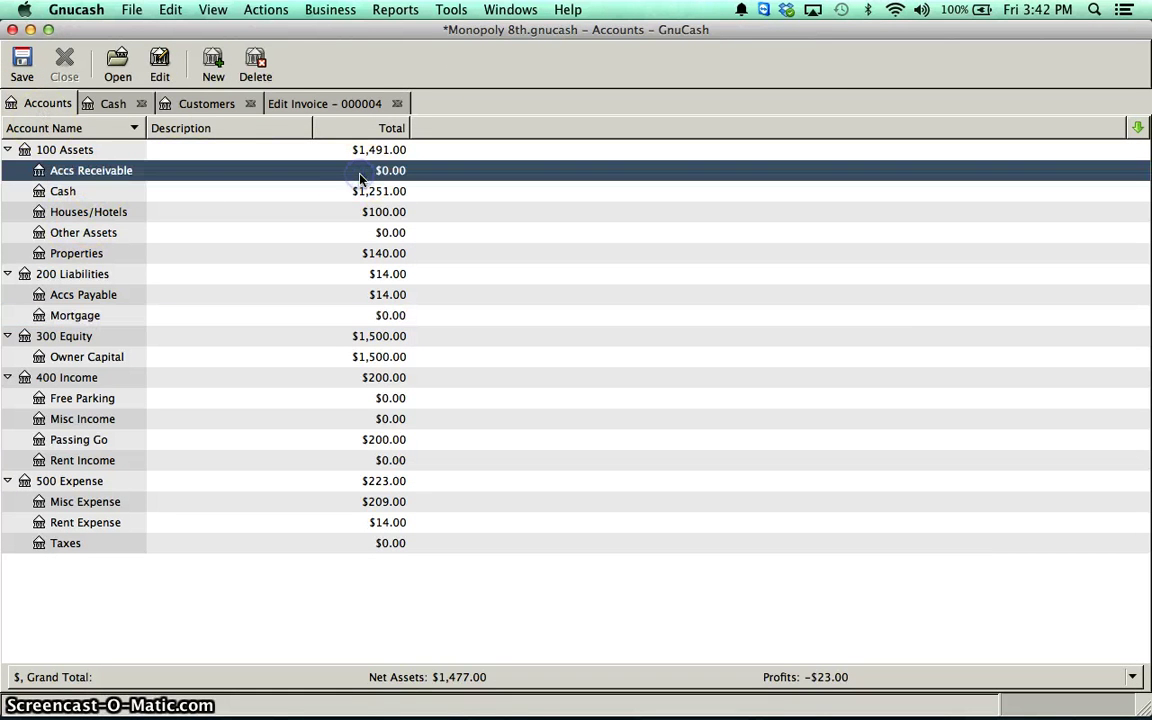
left_click(333, 106)
left_click(1023, 60)
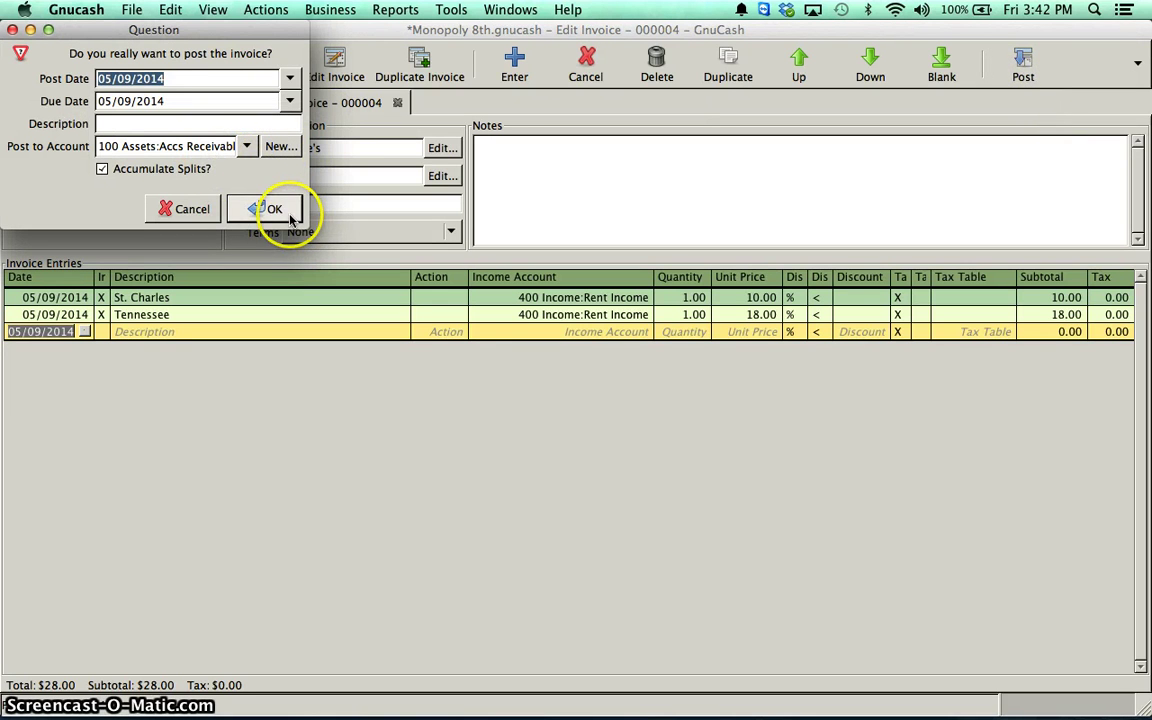
left_click(220, 147)
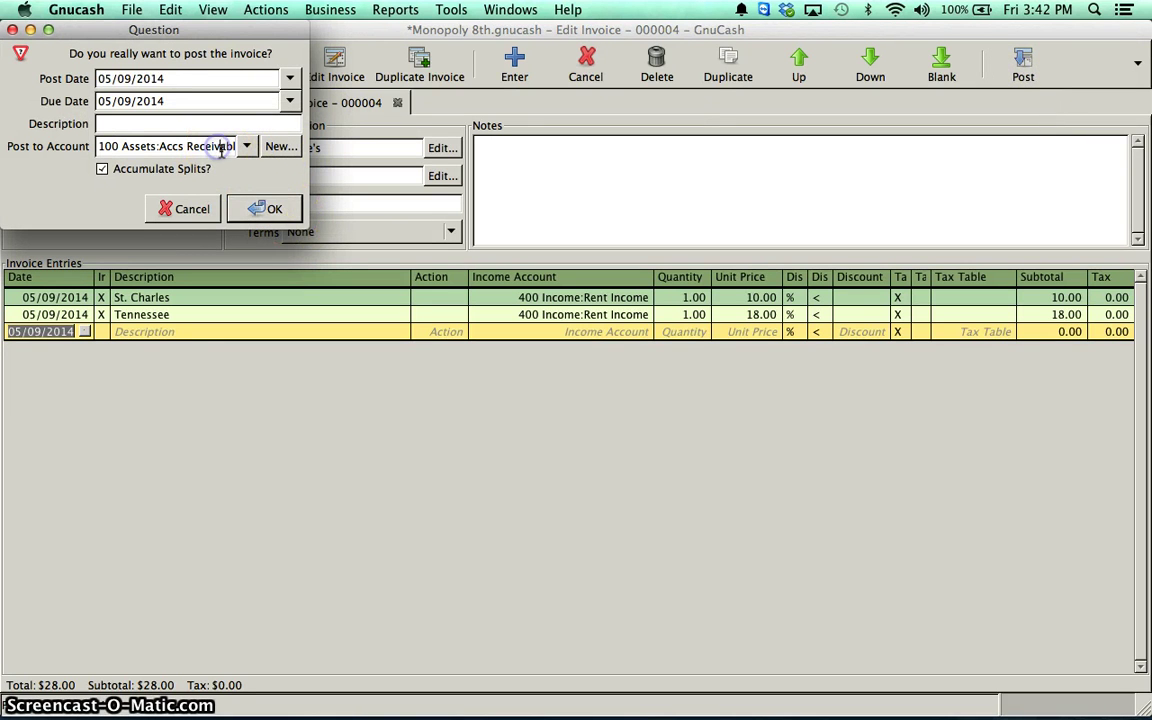
left_click(268, 207)
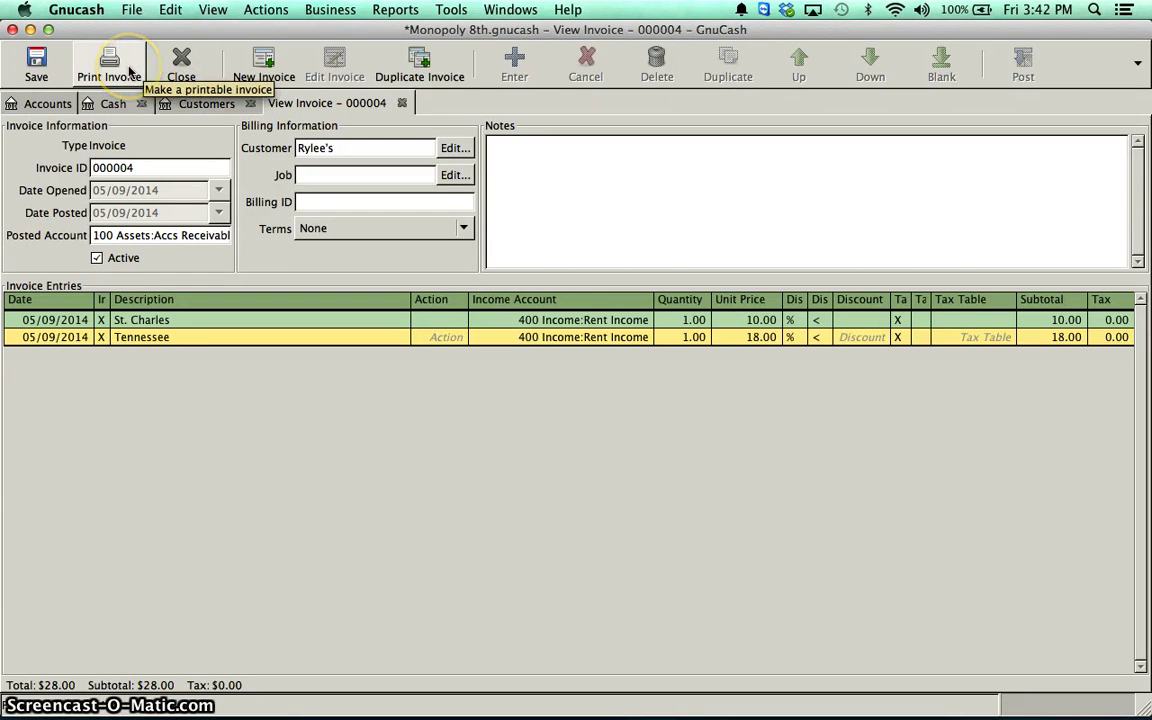
Step: Generate the Assets & Liabilities Balance Sheet report, showing total assets of $1,519.00
left_click(392, 10)
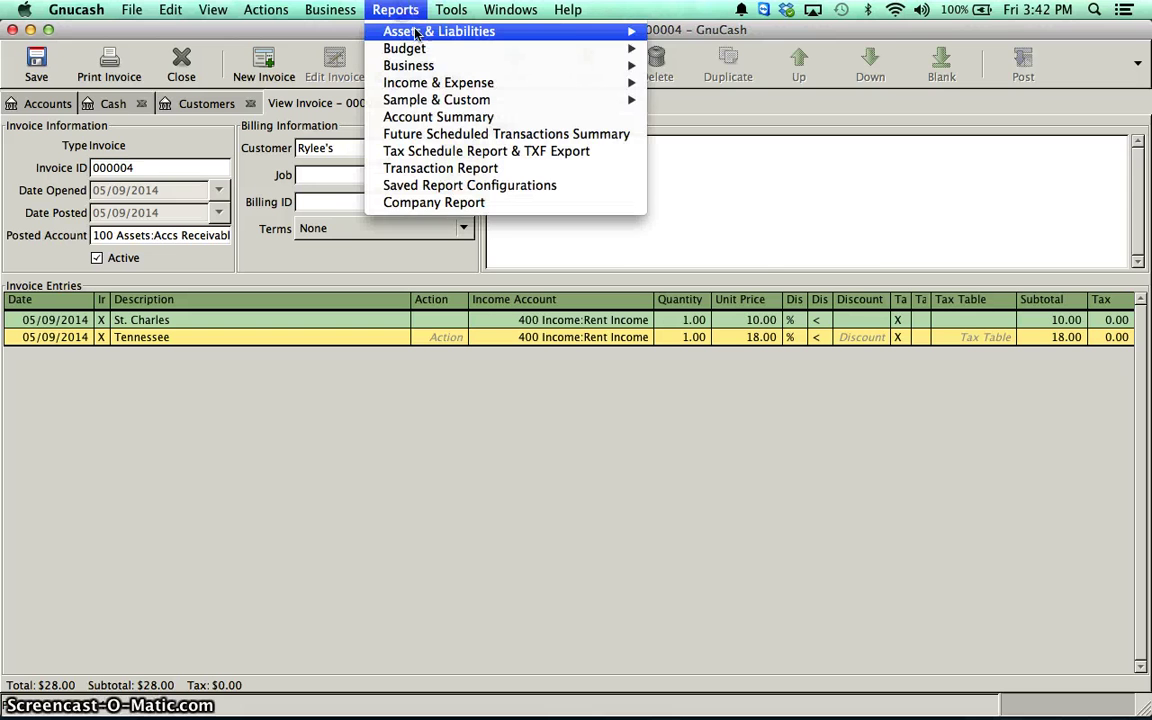
left_click(617, 34)
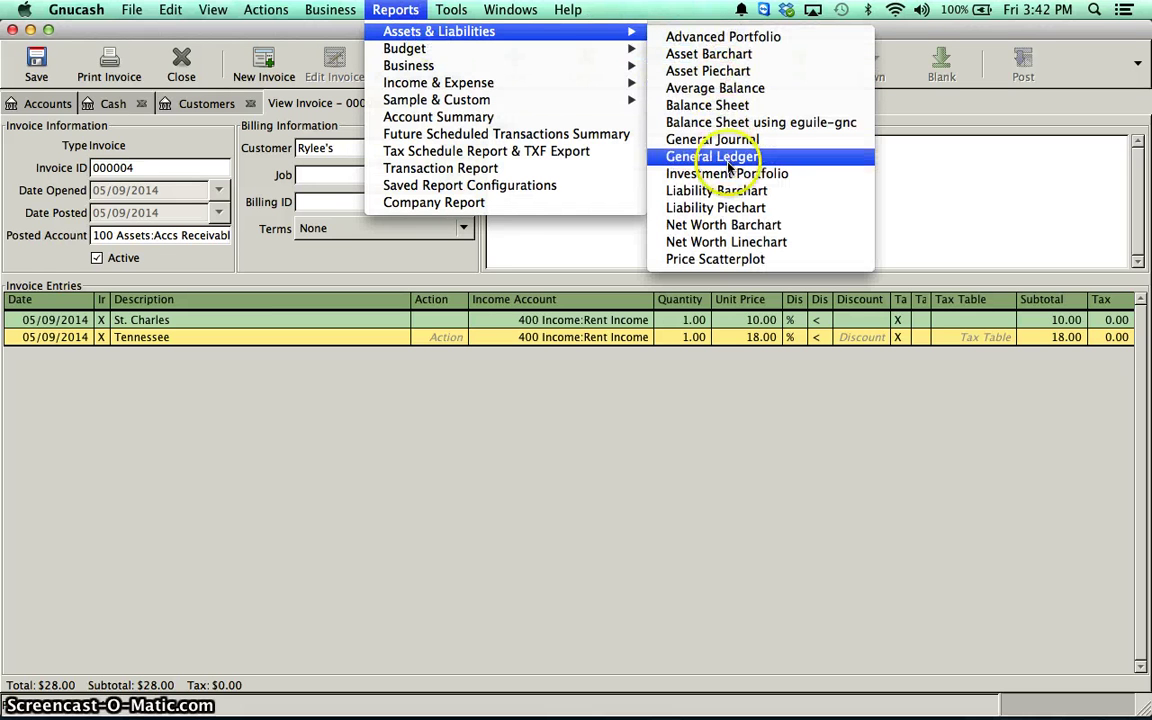
left_click(728, 108)
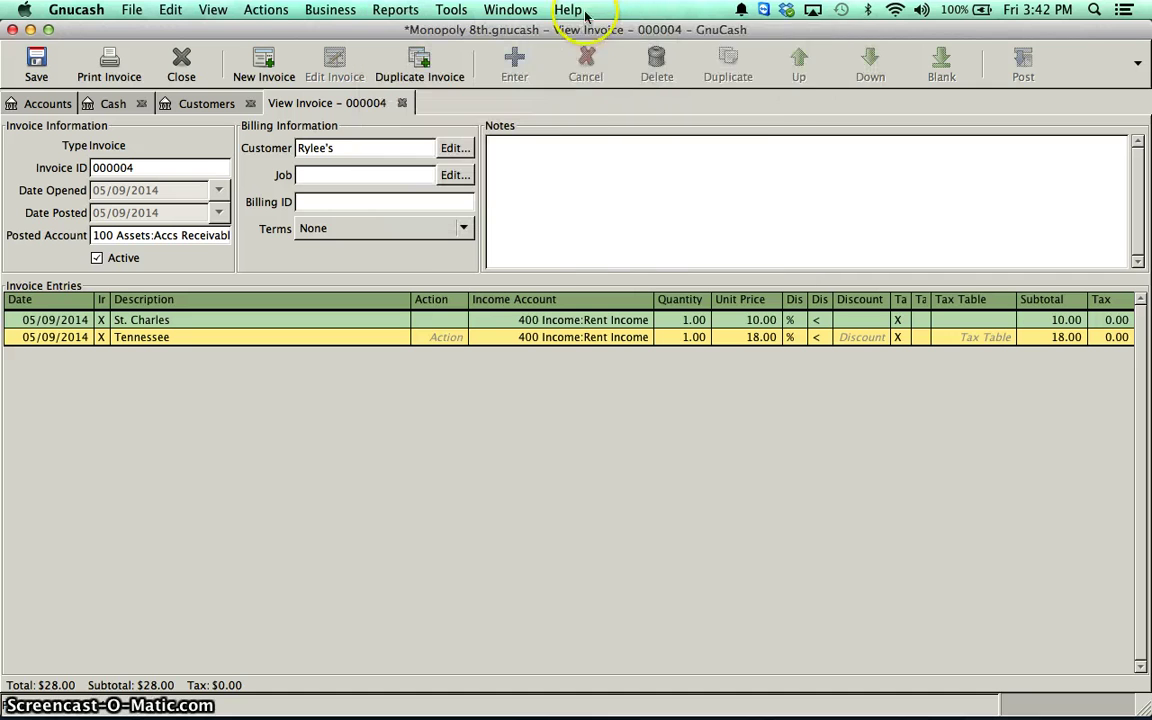
left_click(578, 10)
type("bala")
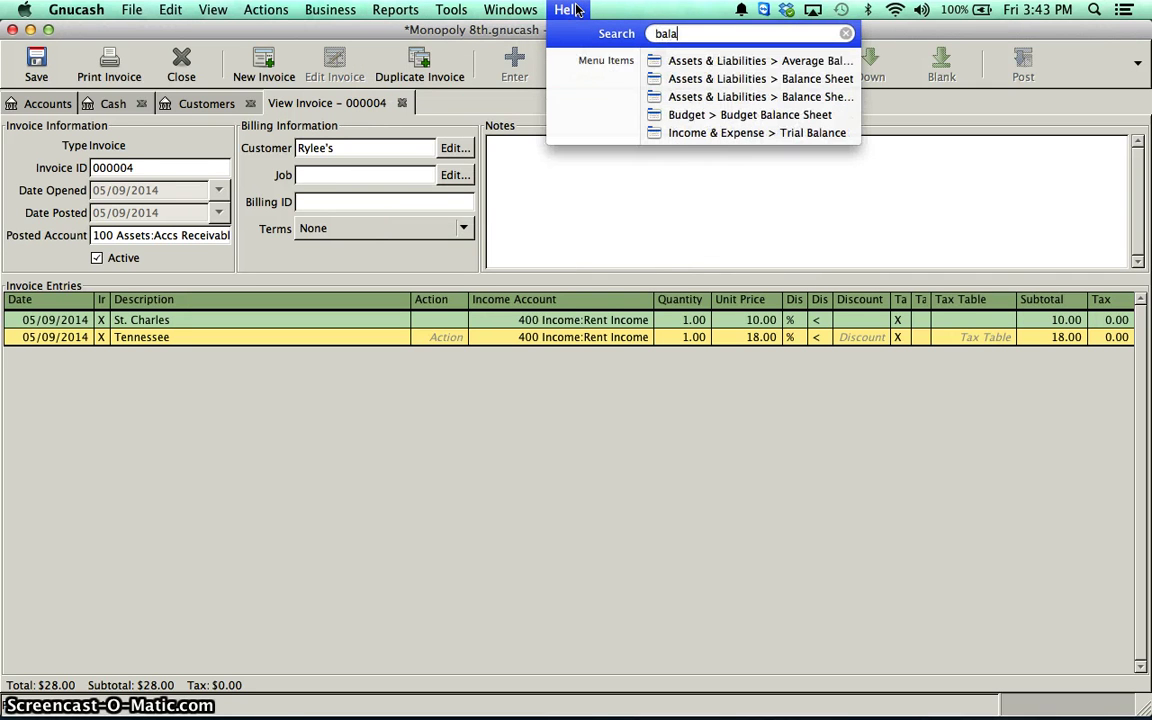
key("Down")
key("Down")
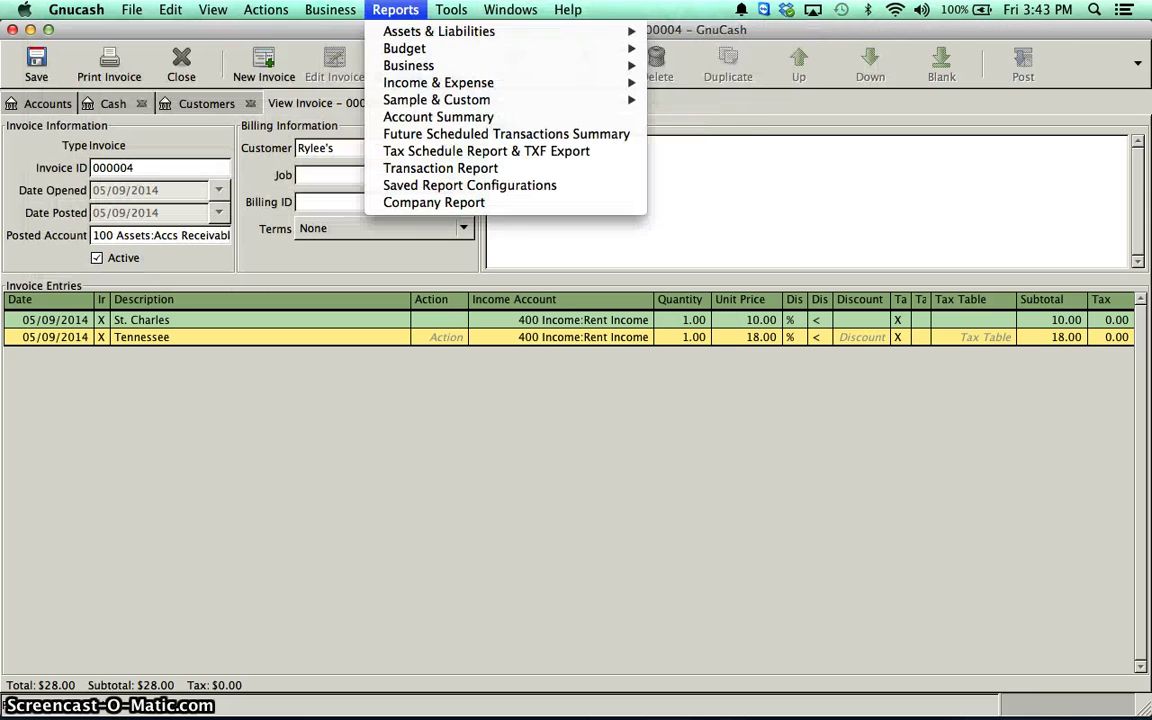
left_click(413, 66)
mouse_move(440, 31)
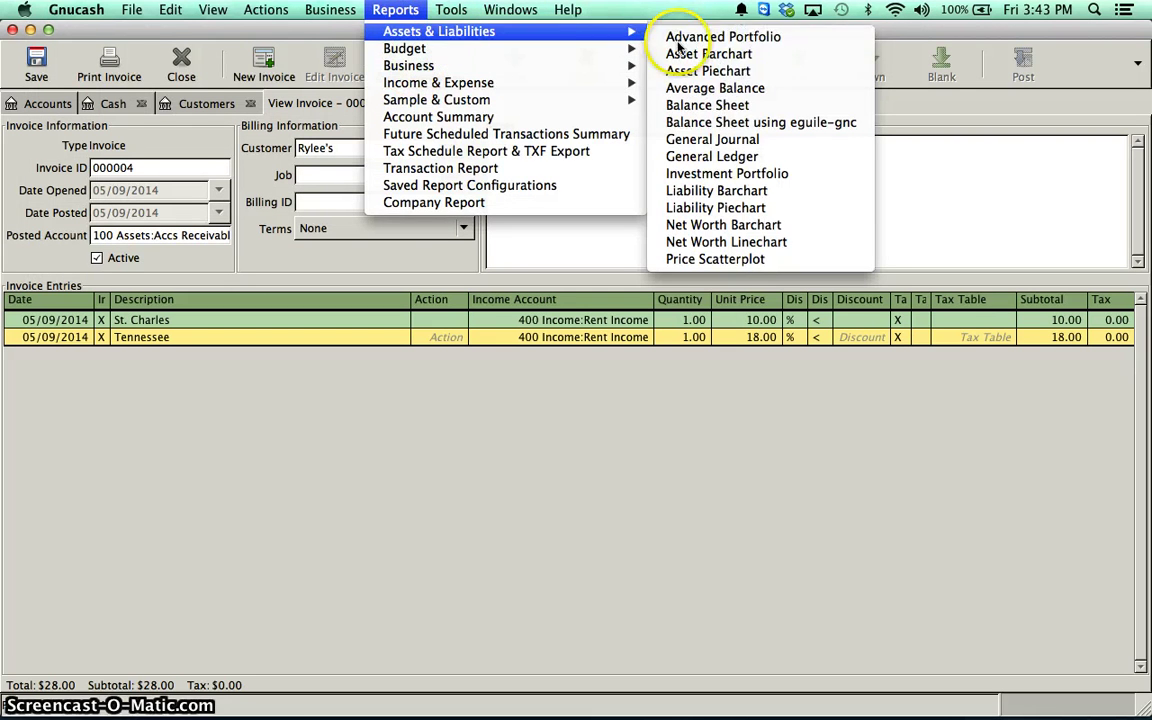
left_click(748, 111)
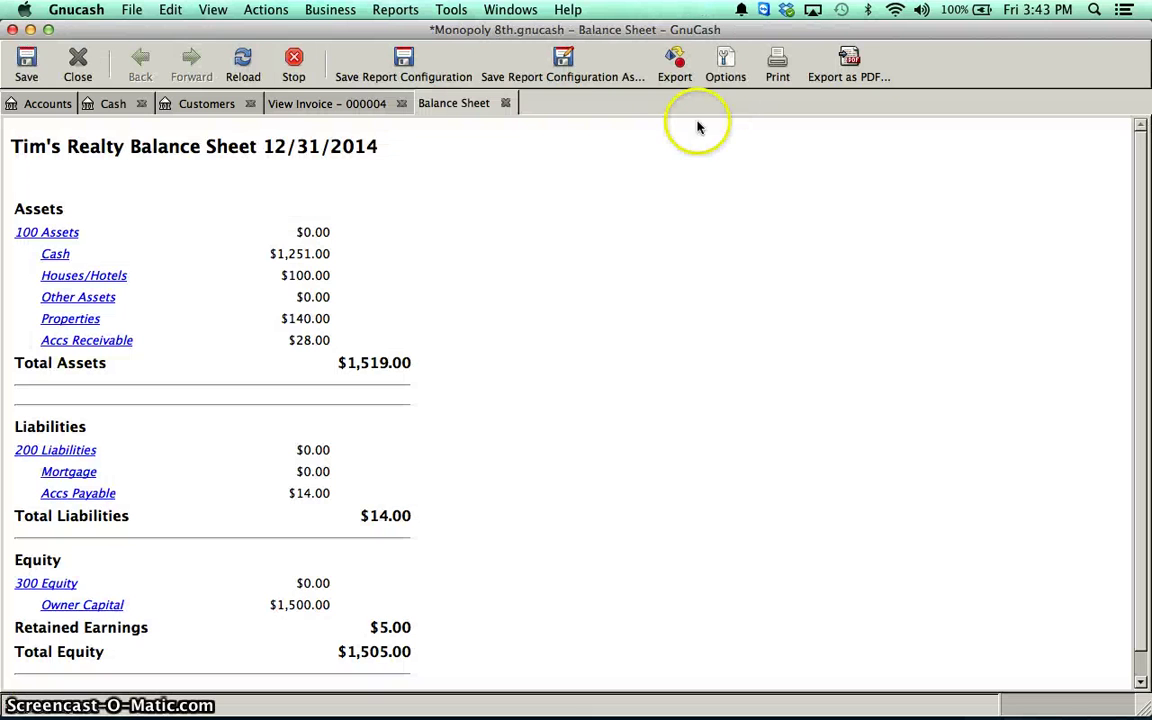
Step: Generate the 2014 Income Statement report, showing $228.00 total revenue and $5.00 net income
left_click(446, 10)
mouse_move(395, 10)
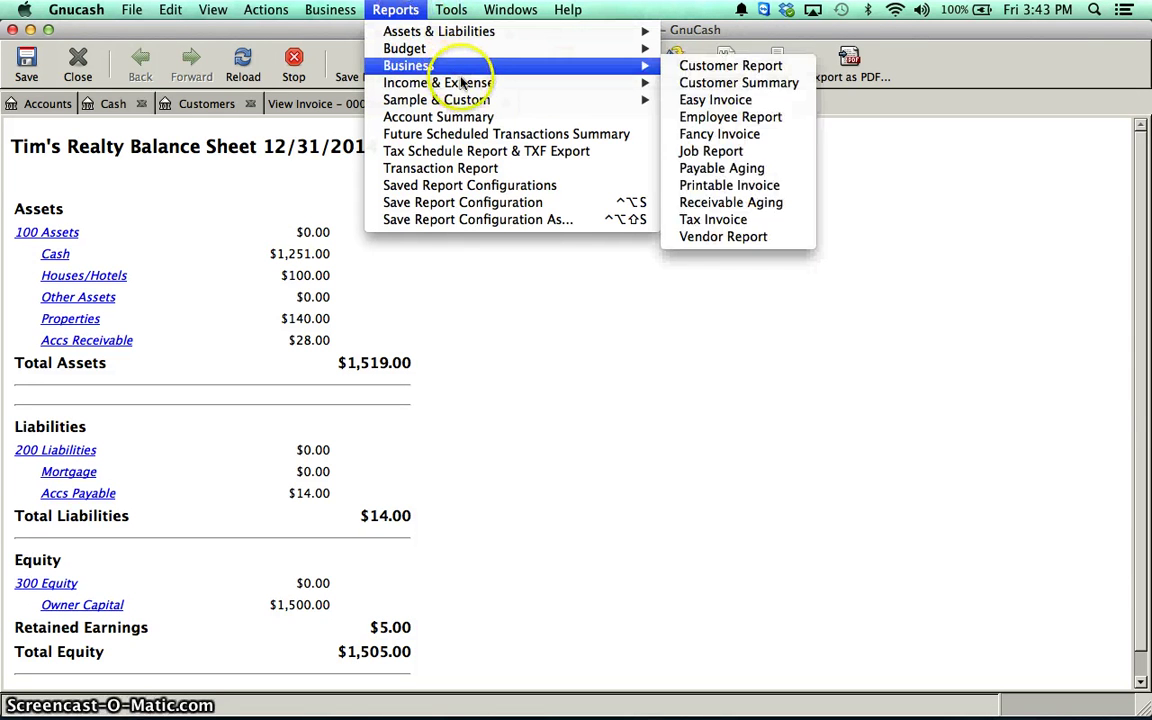
mouse_move(455, 83)
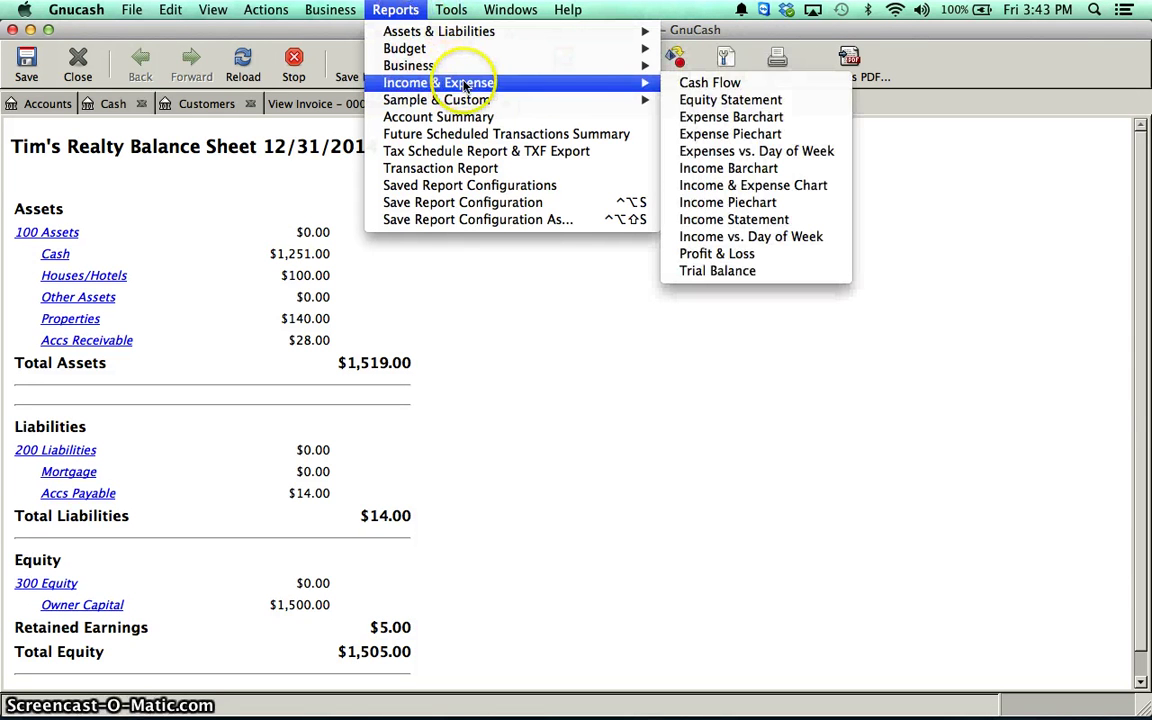
left_click(745, 222)
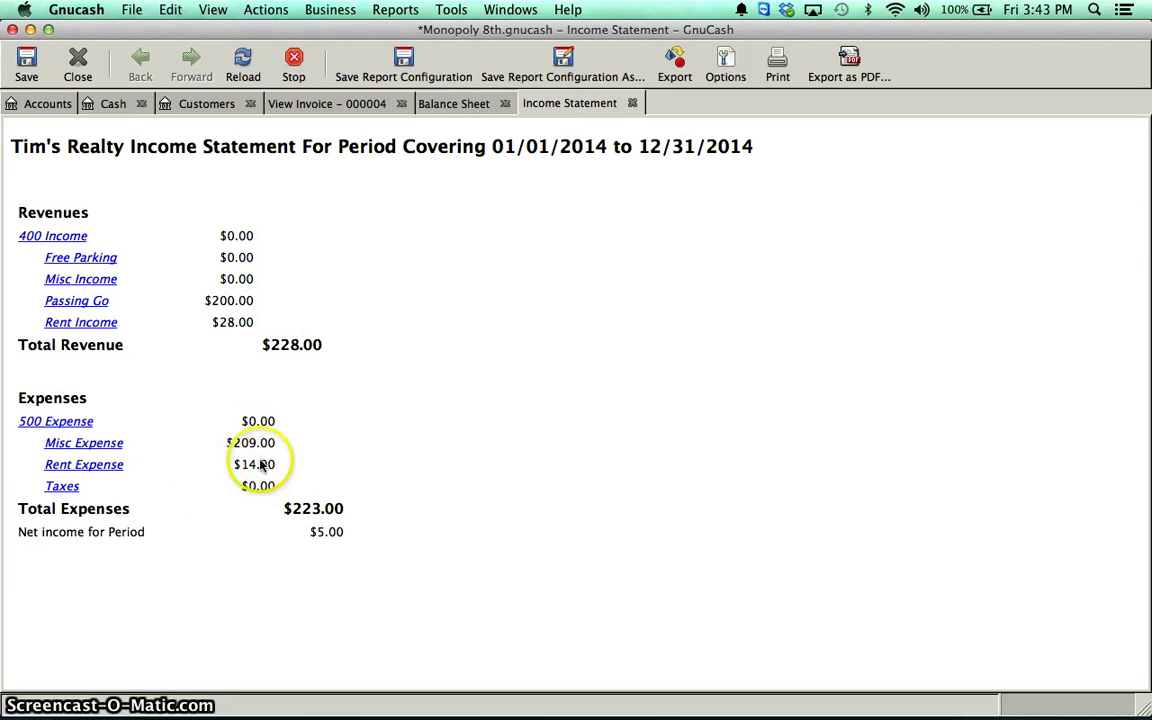
Step: Review the Balance Sheet, confirming liabilities and equity match assets at $1,519.00
left_click(450, 104)
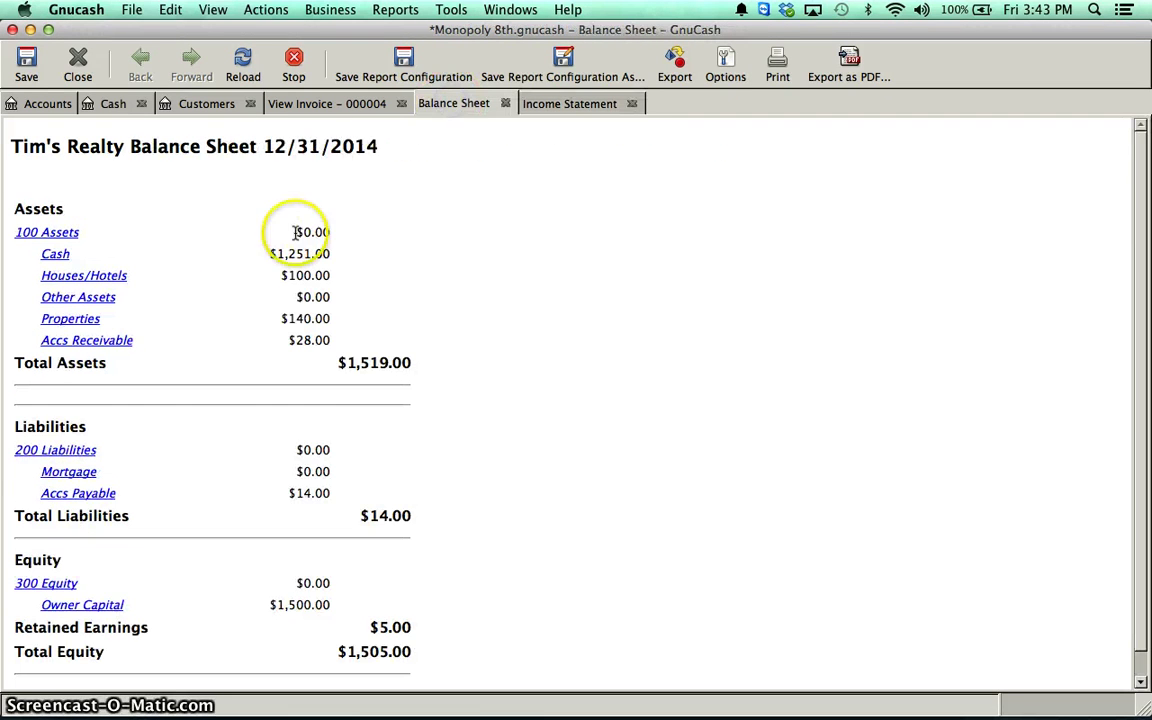
left_click(300, 493)
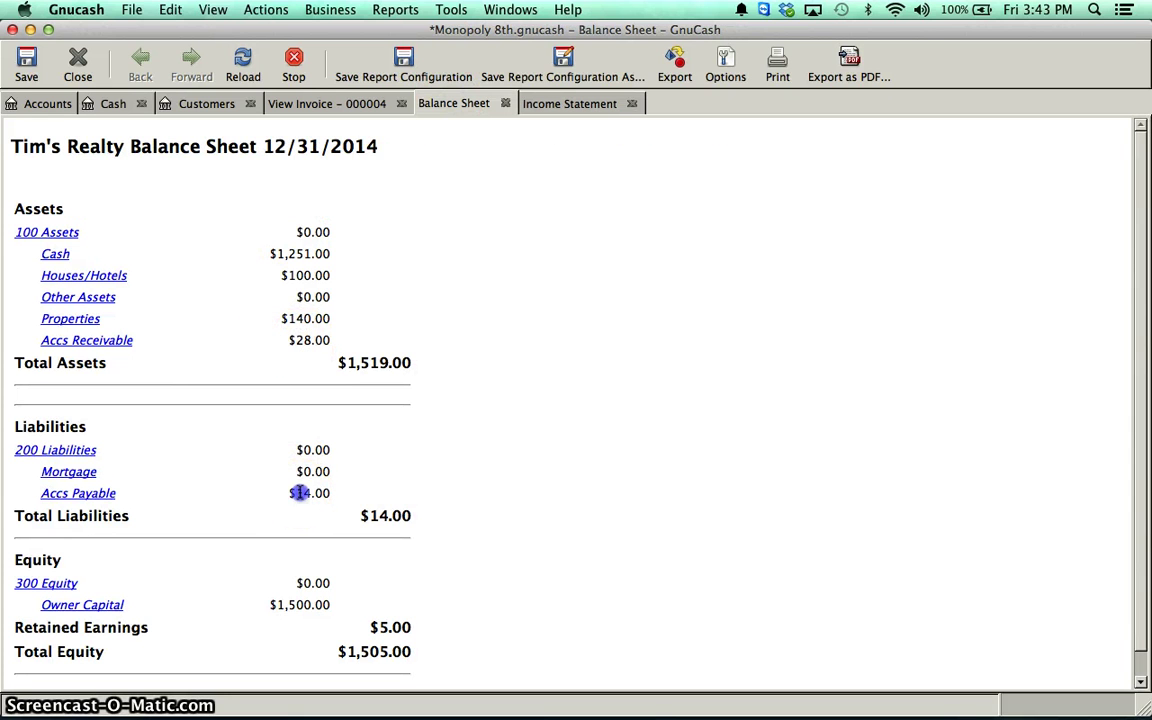
left_click(300, 338)
left_click(311, 491)
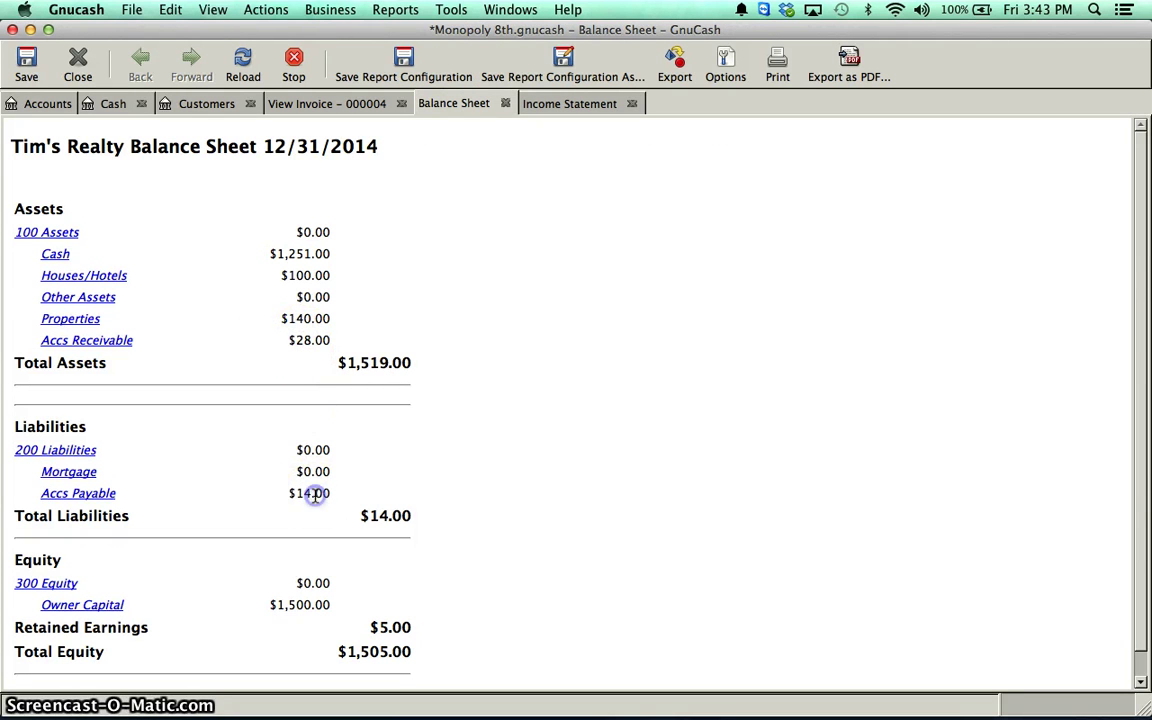
left_click(308, 338)
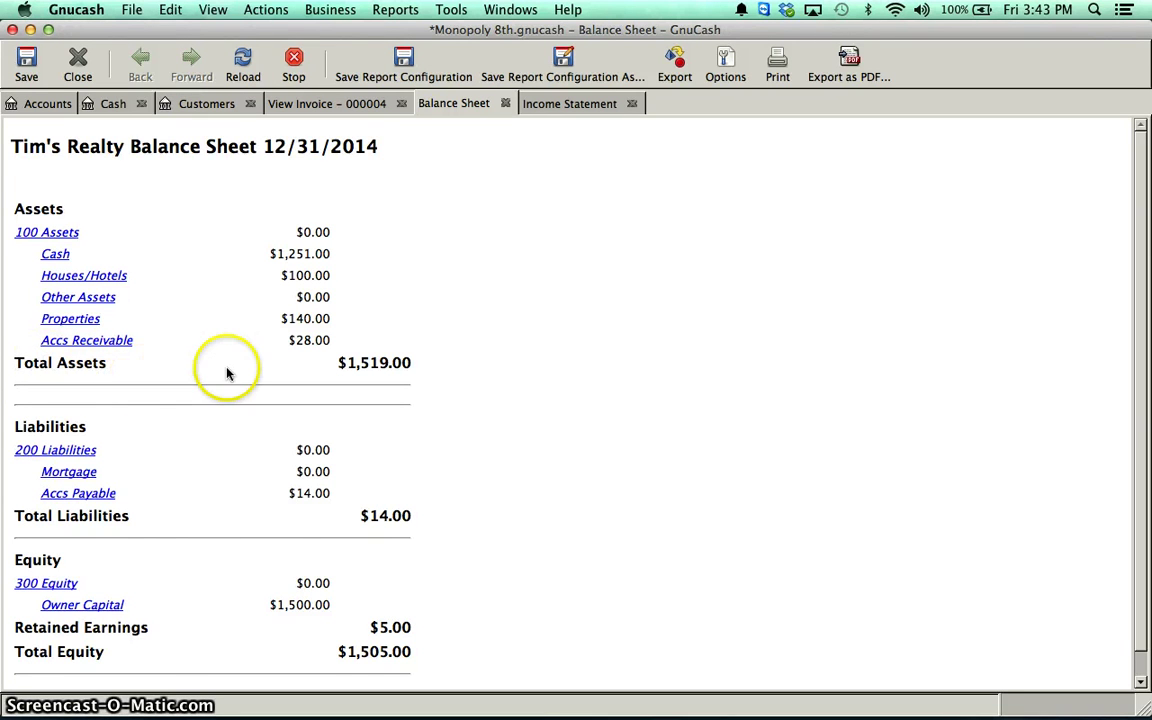
scroll(238, 420, "down", 1)
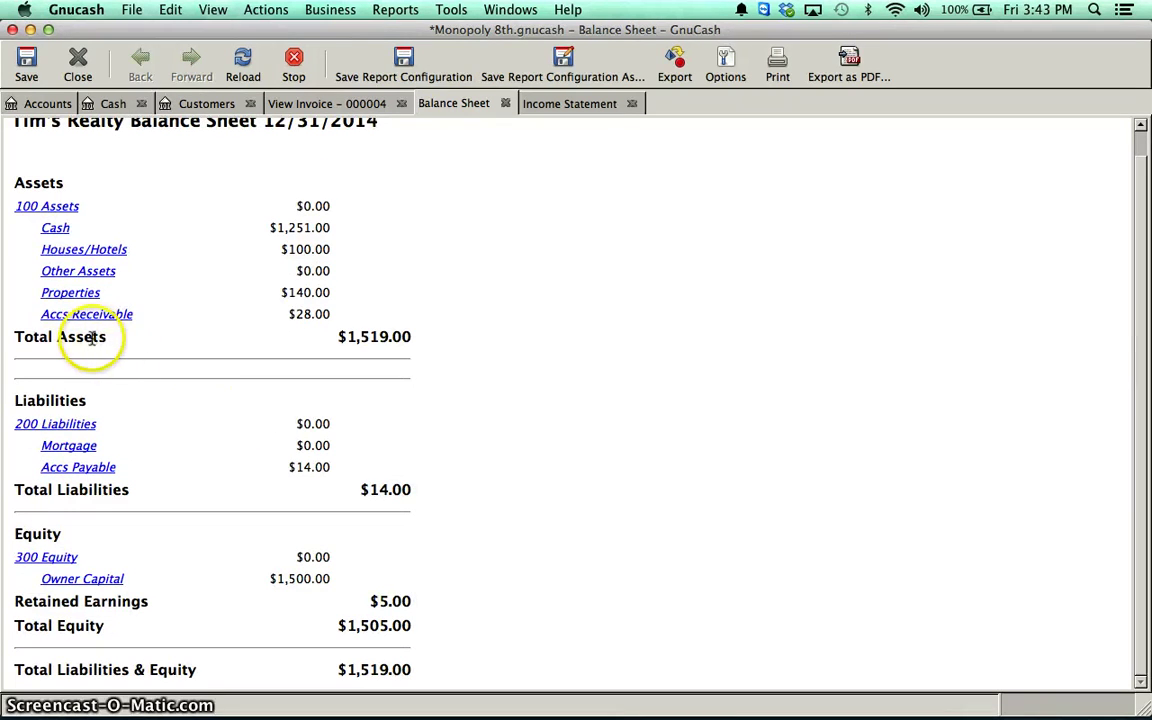
Step: Bring the Cash register back to the front, ending at a 1,251.00 balance
left_click(108, 104)
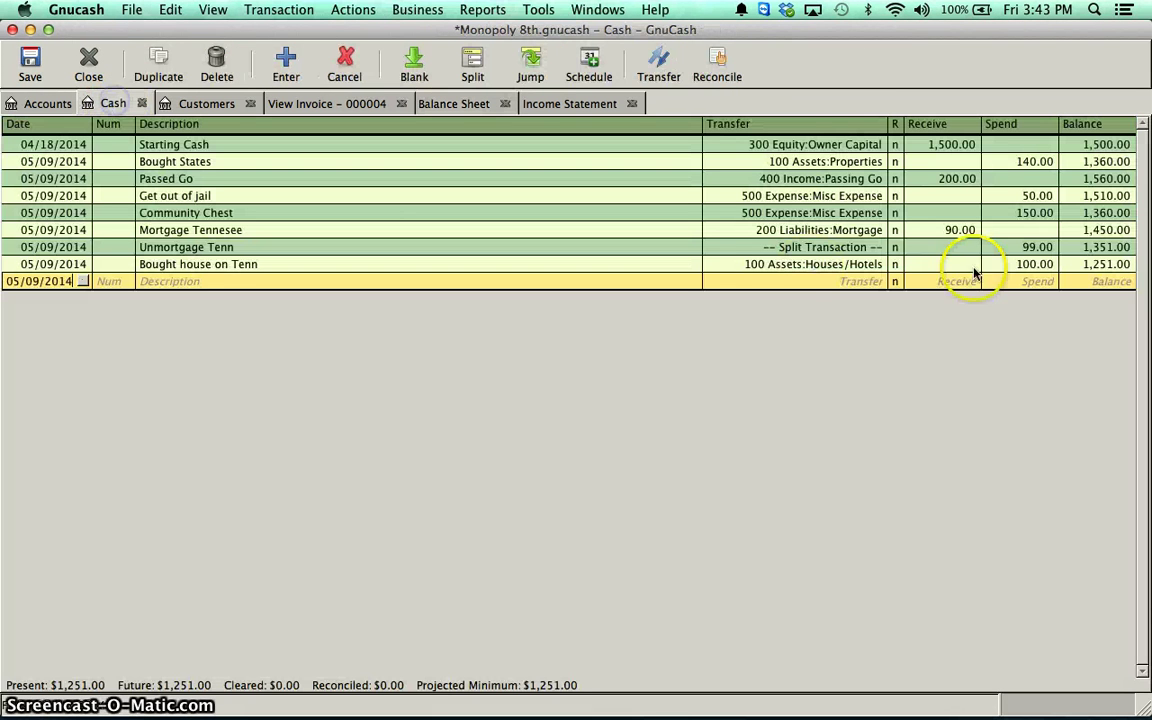